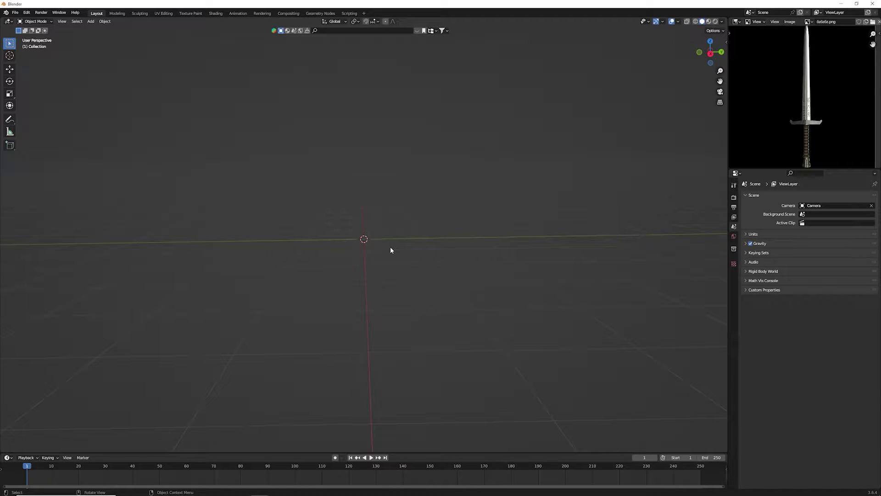
Step: Zoom and pan the sword reference image to study the guard, grip and upper blade
{"action": "scroll", "coordinate": [813, 84], "scroll_direction": "up", "scroll_amount": 3}
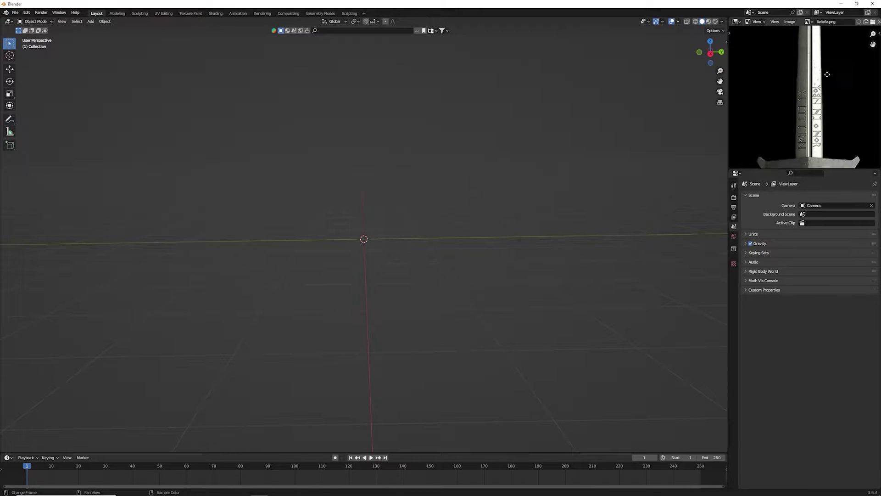
{"action": "middle_click_drag", "start_coordinate": [823, 127], "coordinate": [827, 119]}
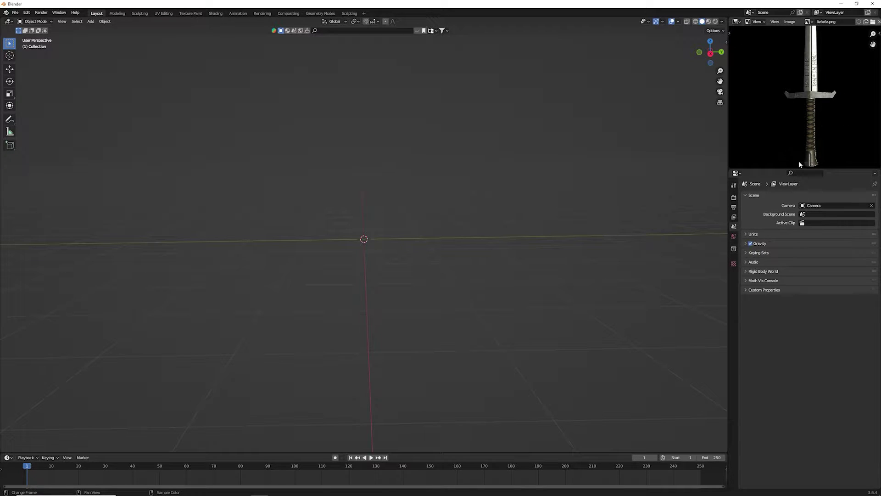
{"action": "mouse_move", "coordinate": [799, 164]}
{"action": "middle_mouse_down"}
{"action": "mouse_move", "coordinate": [800, 107]}
{"action": "mouse_move", "coordinate": [837, 43]}
{"action": "middle_mouse_up"}
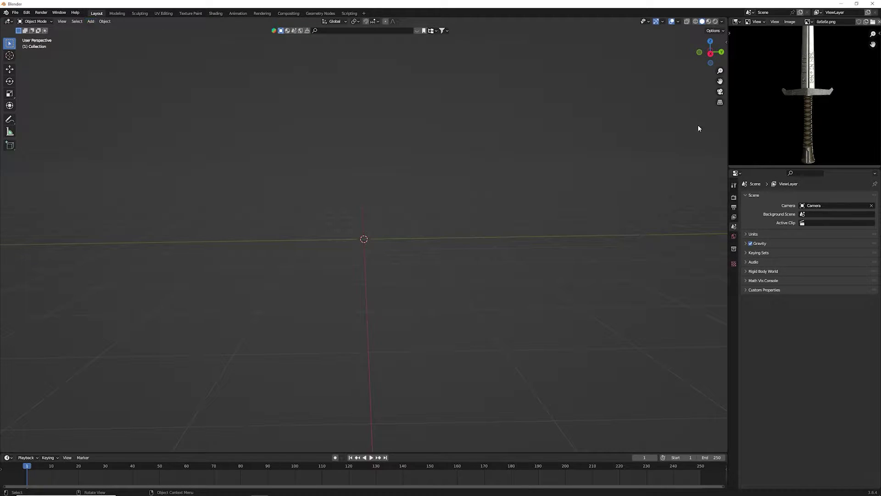
{"action": "middle_click_drag", "start_coordinate": [825, 148], "coordinate": [823, 81]}
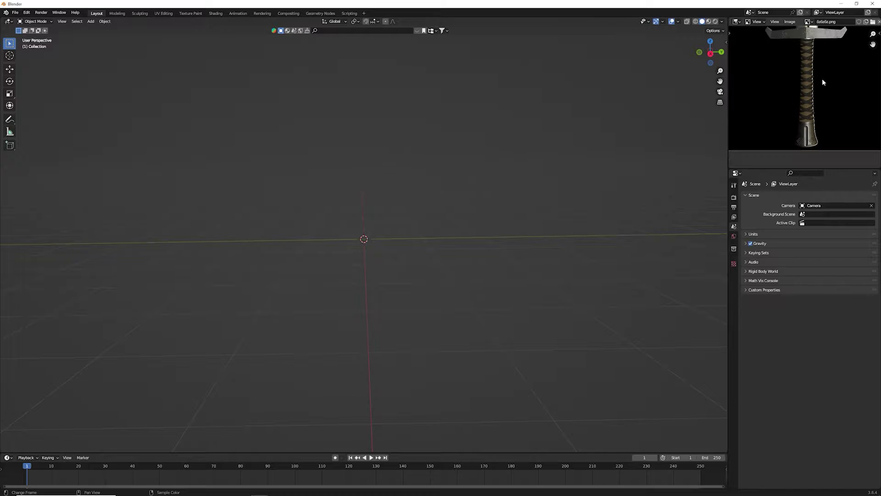
Step: Add a cylinder at the scene origin, deleting an accidentally added plane
{"action": "left_click", "coordinate": [90, 21]}
{"action": "mouse_move", "coordinate": [101, 29]}
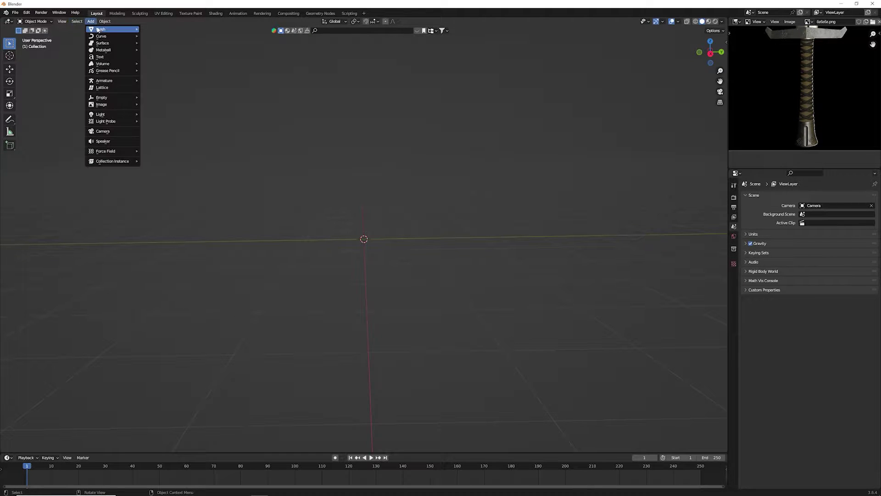
{"action": "left_click", "coordinate": [161, 31]}
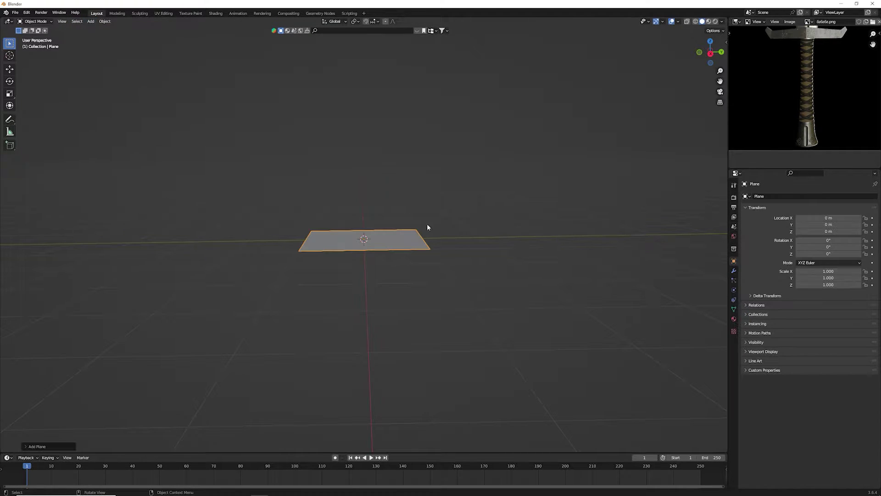
{"action": "key", "text": "Delete"}
{"action": "left_click", "coordinate": [91, 21]}
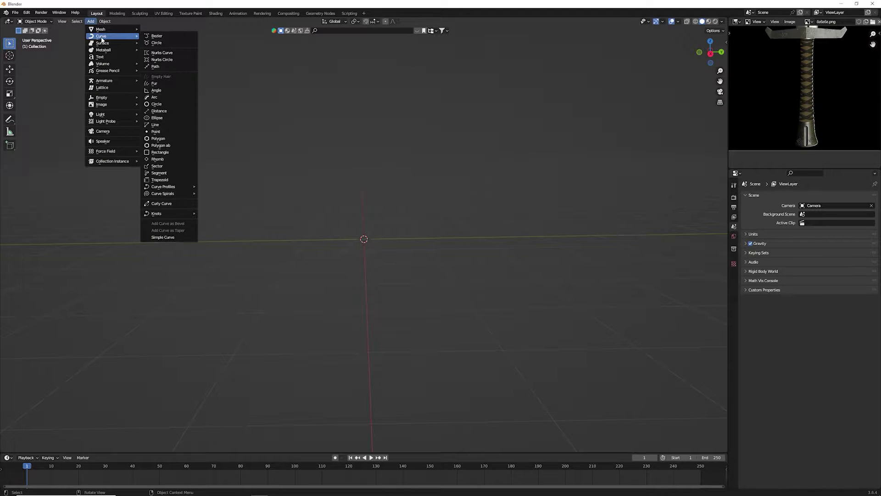
{"action": "mouse_move", "coordinate": [100, 29]}
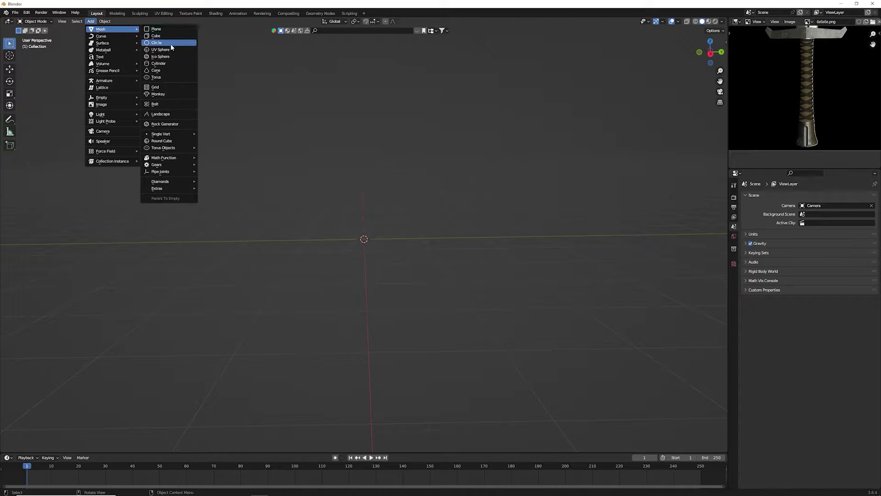
{"action": "left_click", "coordinate": [168, 64]}
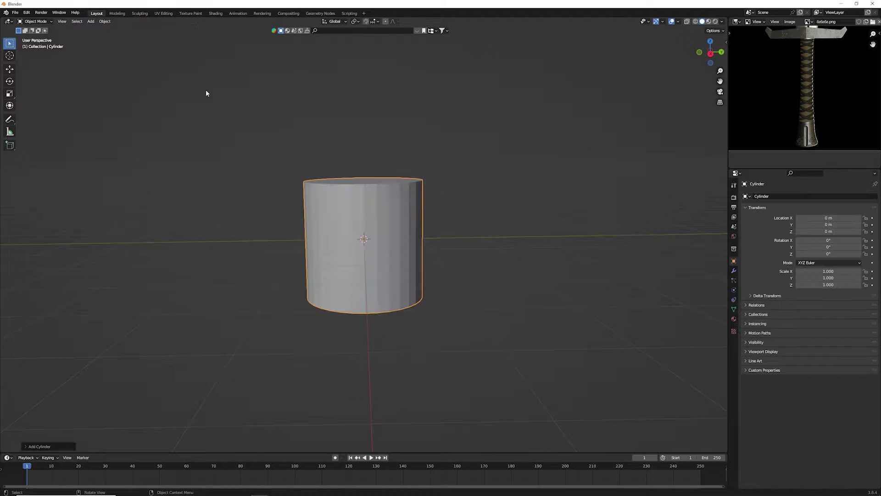
Step: Scale the cylinder into a thin, tall grip of about 0.070, 0.070, 0.651
{"action": "key", "text": "s"}
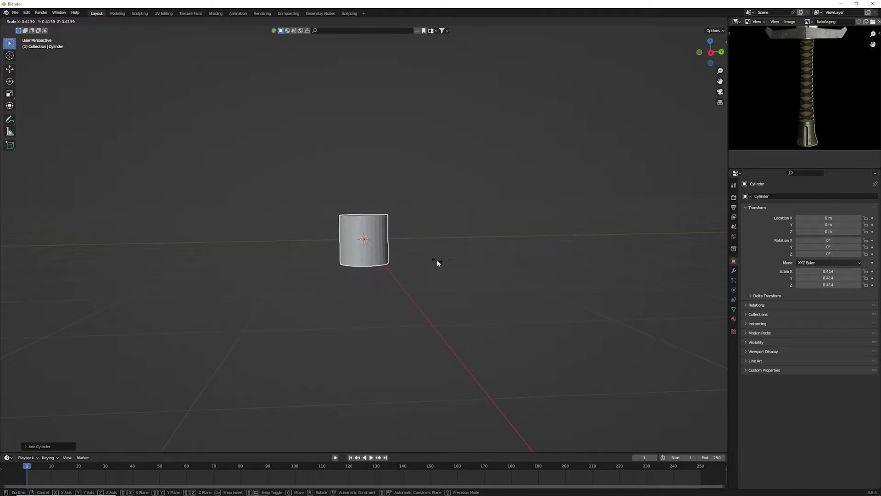
{"action": "left_click", "coordinate": [410, 258]}
{"action": "key", "text": "s"}
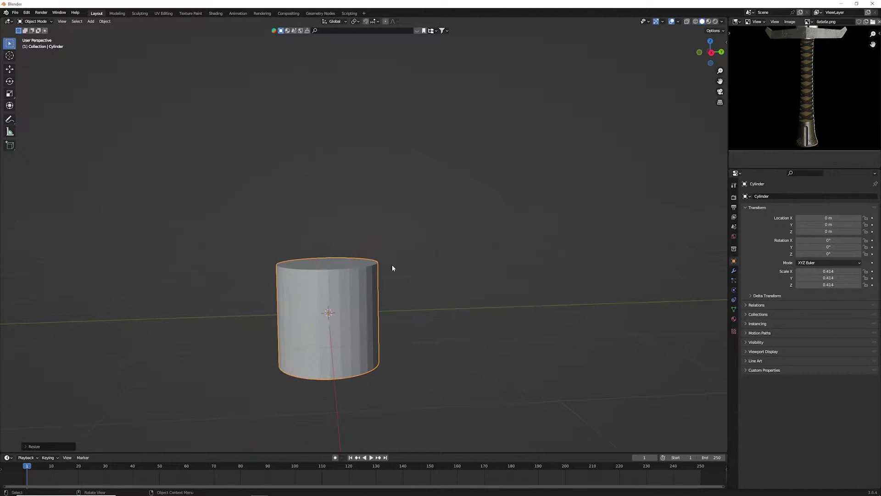
{"action": "left_click", "coordinate": [434, 299]}
{"action": "left_click", "coordinate": [8, 81]}
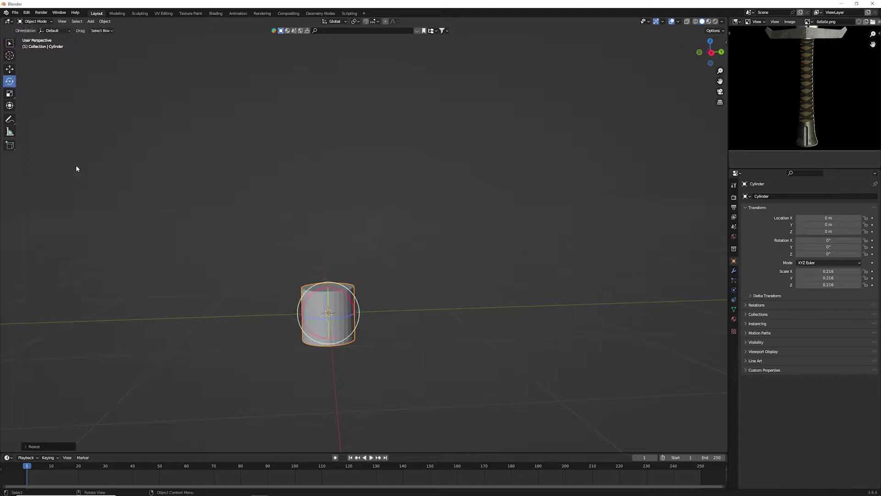
{"action": "left_click", "coordinate": [8, 95]}
{"action": "left_click_drag", "start_coordinate": [329, 285], "coordinate": [330, 202]}
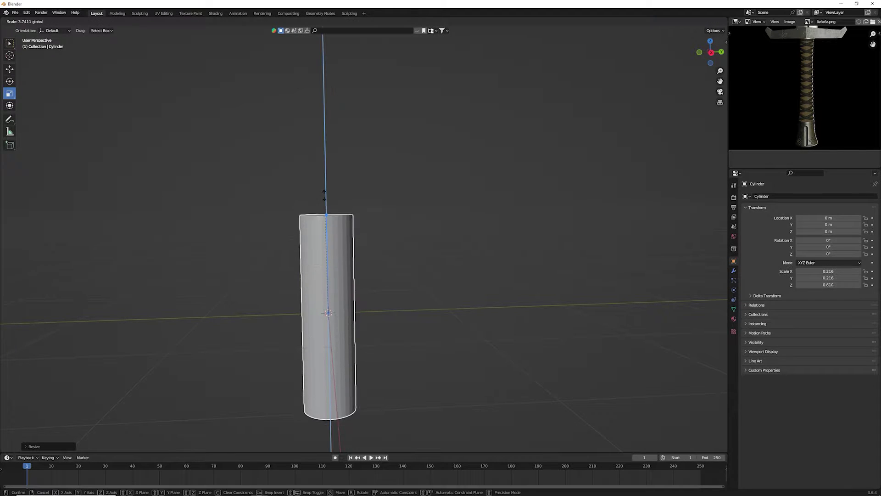
{"action": "key", "text": "s"}
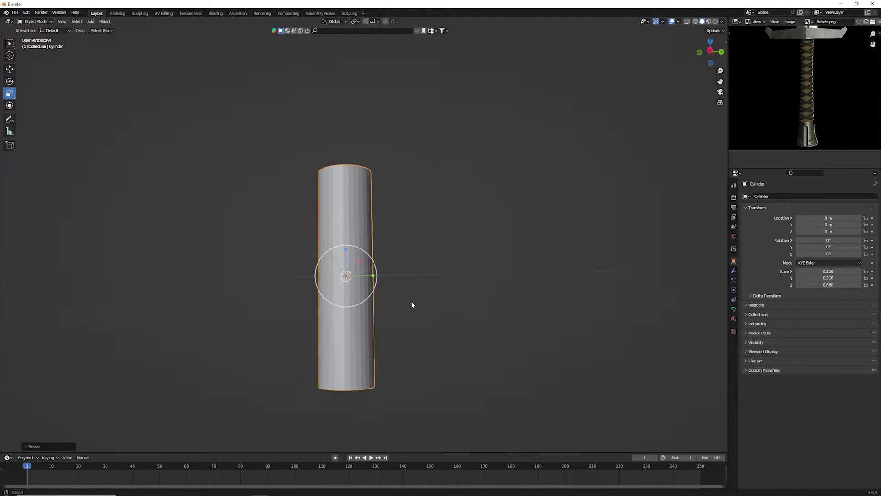
{"action": "left_click", "coordinate": [402, 306]}
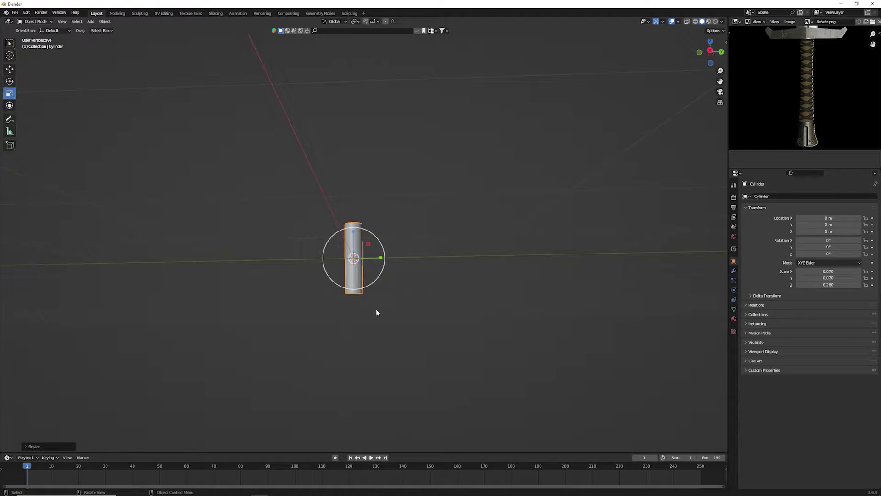
{"action": "left_click_drag", "start_coordinate": [354, 233], "coordinate": [389, 225]}
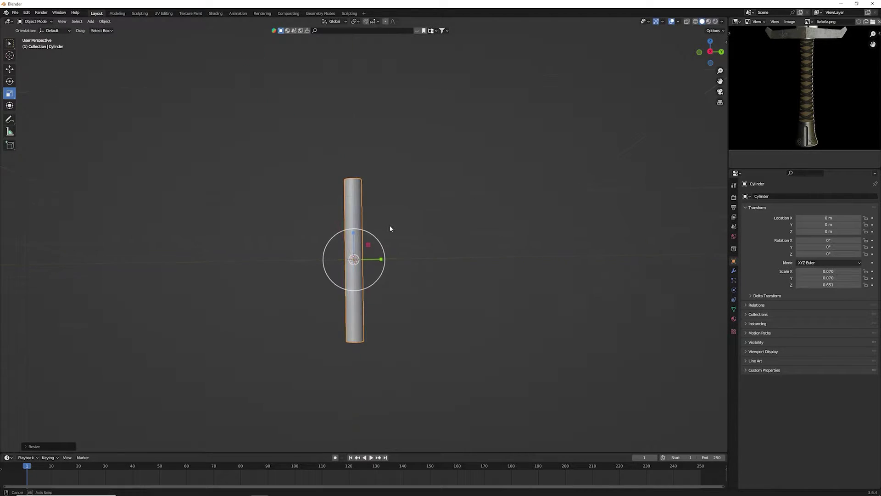
Step: Raise the cylinder along Z to 0.68363 m and enter Edit Mode on it
{"action": "key", "text": "g"}
{"action": "key", "text": "z"}
{"action": "left_click", "coordinate": [391, 144]}
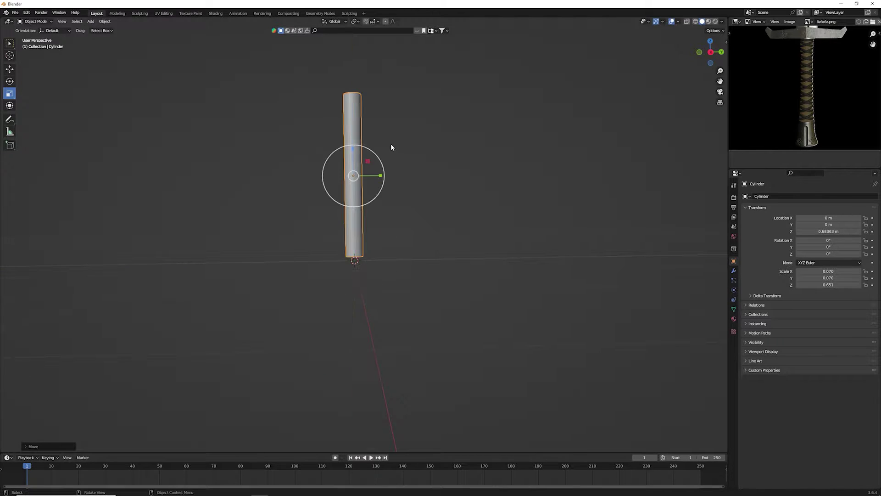
{"action": "mouse_move", "coordinate": [391, 143]}
{"action": "middle_mouse_down", "text": "shift"}
{"action": "mouse_move", "coordinate": [405, 187]}
{"action": "mouse_move", "coordinate": [479, 160]}
{"action": "middle_mouse_up", "text": "shift"}
{"action": "scroll", "coordinate": [455, 184], "scroll_direction": "up", "scroll_amount": 3}
{"action": "left_click", "coordinate": [440, 180]}
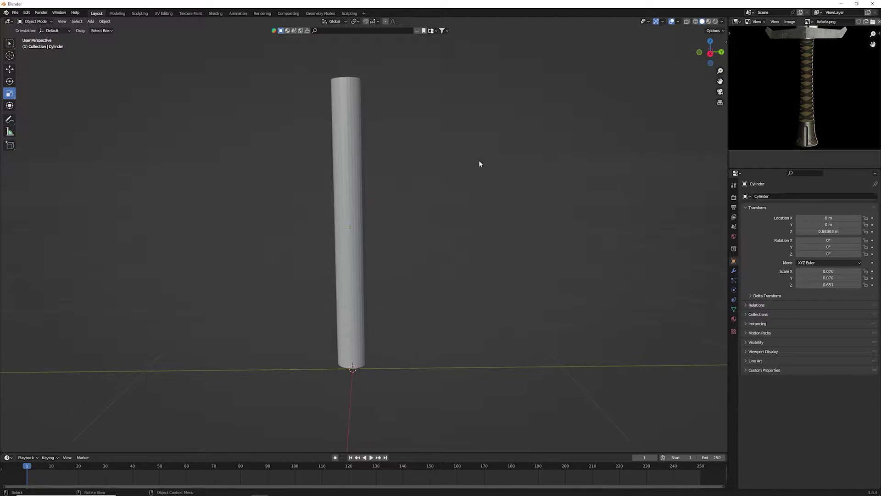
{"action": "scroll", "coordinate": [831, 79], "scroll_direction": "down", "scroll_amount": 3}
{"action": "scroll", "coordinate": [482, 188], "scroll_direction": "down", "scroll_amount": 2}
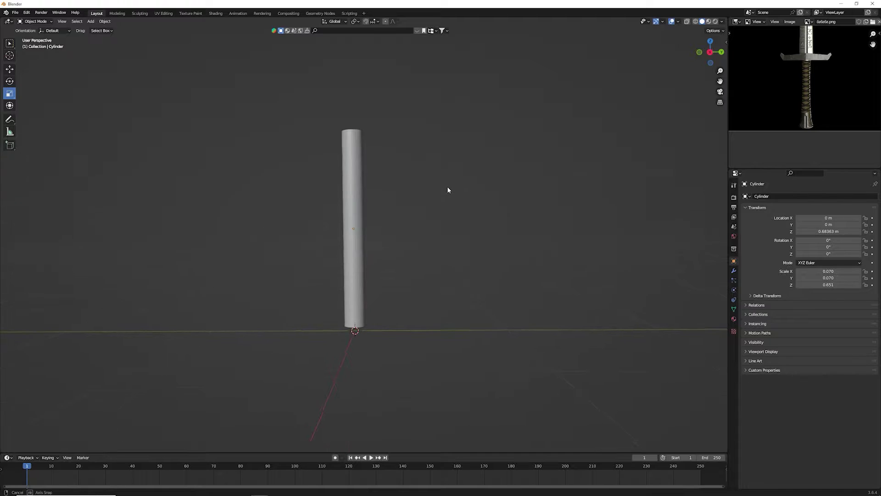
{"action": "scroll", "coordinate": [427, 191], "scroll_direction": "up", "scroll_amount": 3}
{"action": "left_click", "coordinate": [352, 184]}
{"action": "middle_click_drag", "start_coordinate": [353, 183], "coordinate": [420, 181]}
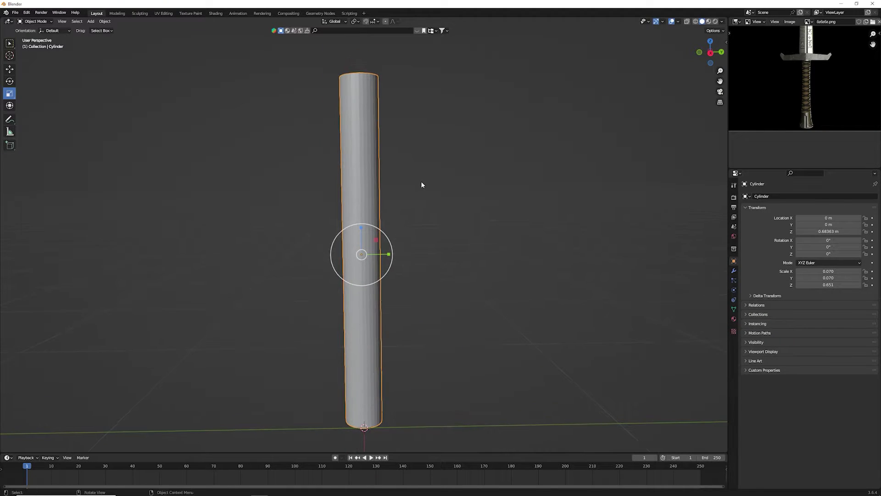
{"action": "key", "text": "Tab"}
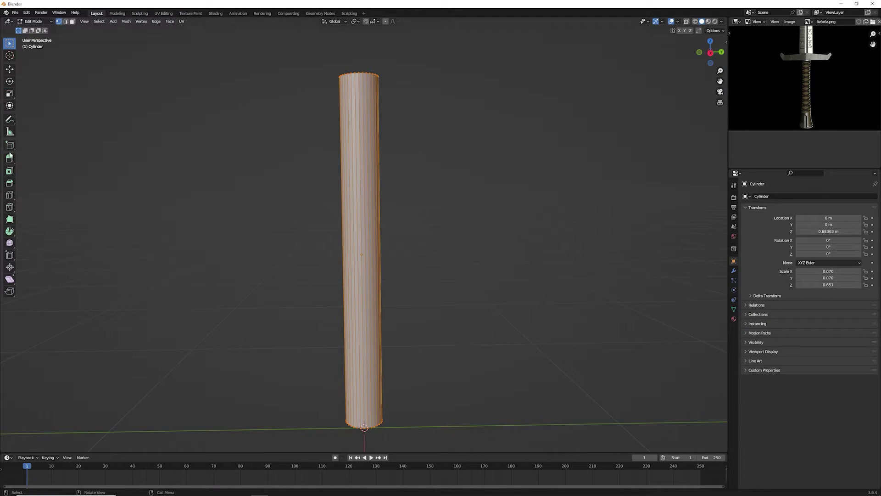
Step: Loop-cut the grip cylinder with 6 evenly spaced cuts
{"action": "left_click", "coordinate": [10, 194]}
{"action": "left_click", "coordinate": [348, 129]}
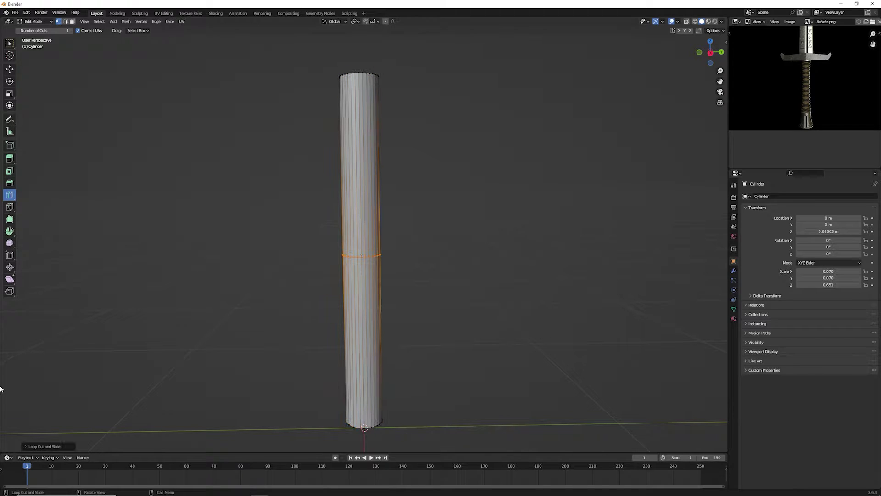
{"action": "left_click", "coordinate": [24, 446]}
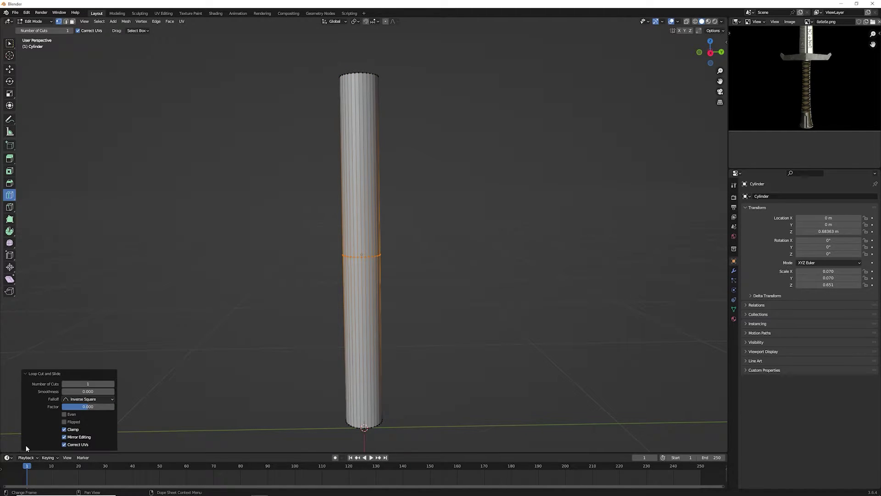
{"action": "left_click", "coordinate": [113, 384]}
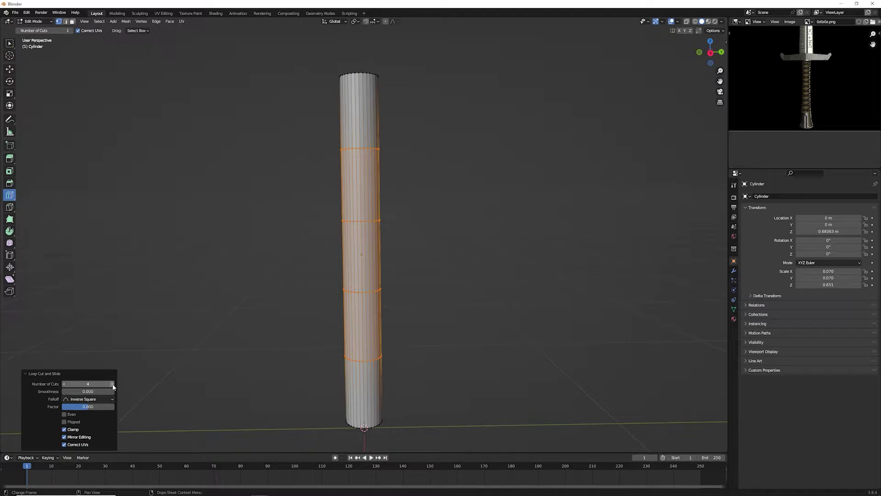
{"action": "left_click", "coordinate": [113, 384]}
{"action": "left_click", "coordinate": [113, 384]}
Step: Select the top edge loop and trial-resize it, then undo the change
{"action": "left_click", "coordinate": [10, 44]}
{"action": "left_click", "coordinate": [531, 84]}
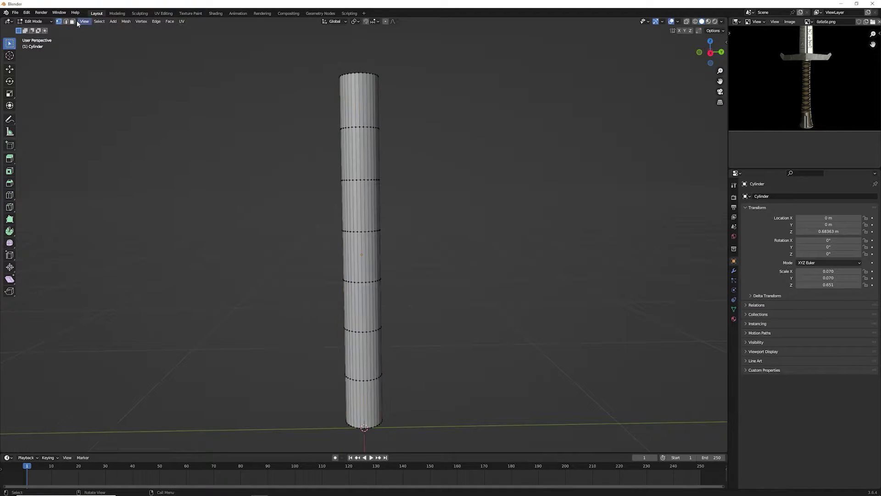
{"action": "left_click_drag", "start_coordinate": [438, 119], "coordinate": [317, 128]}
{"action": "key", "text": "s"}
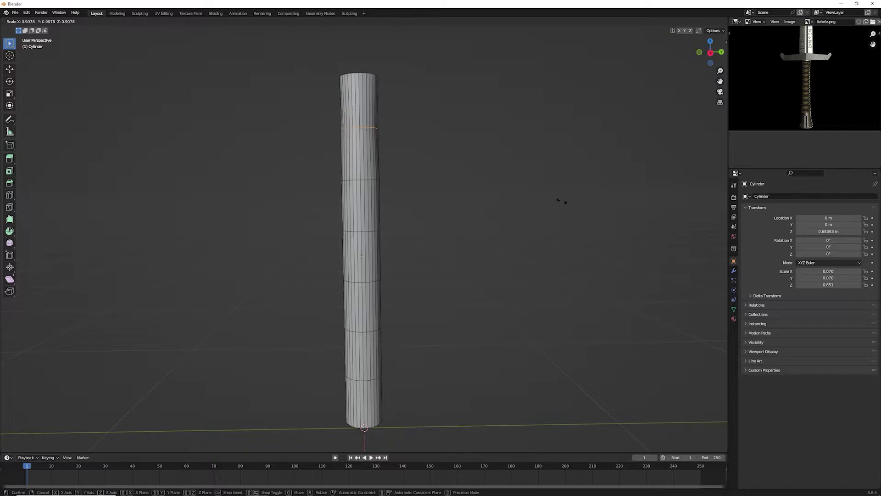
{"action": "left_click", "coordinate": [528, 200]}
{"action": "key", "text": "ctrl+z"}
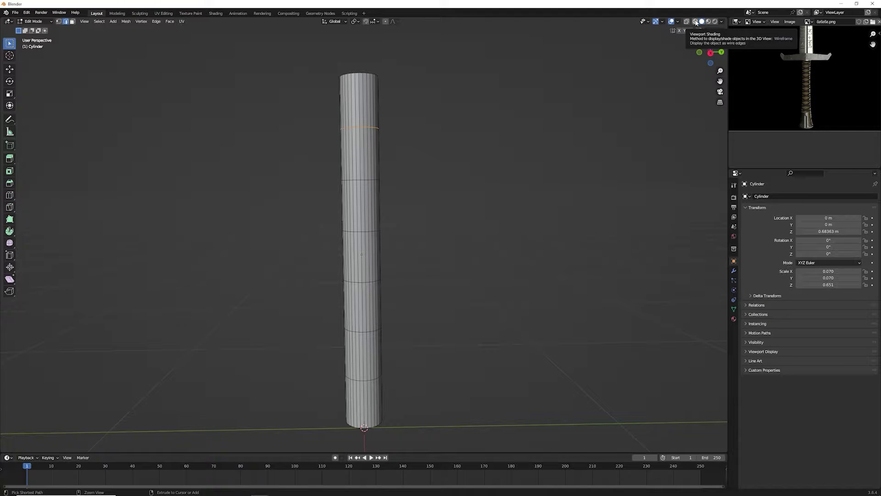
Step: In wireframe side view, narrow the selected grip loop to 0.845 scale
{"action": "left_click", "coordinate": [696, 22]}
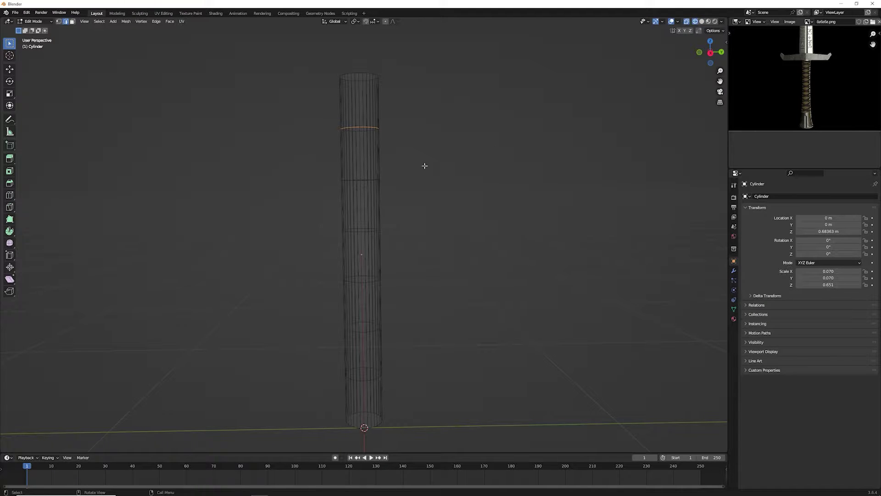
{"action": "left_click", "coordinate": [708, 55]}
{"action": "key", "text": "s"}
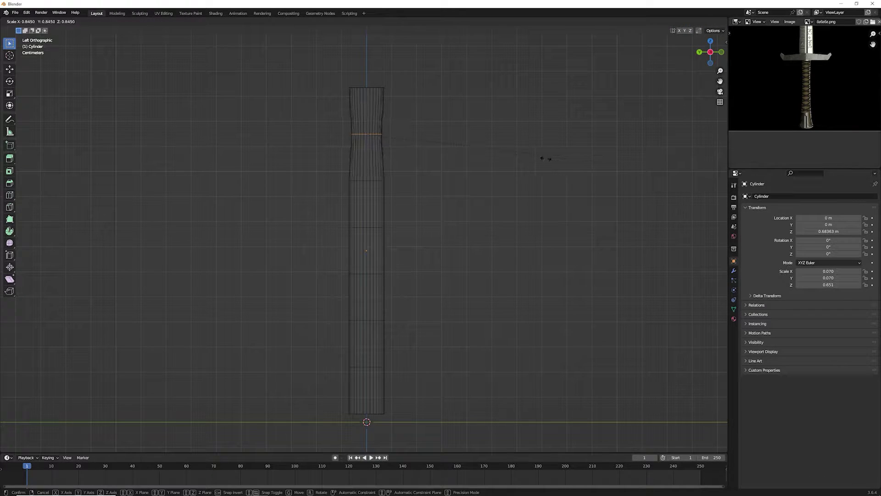
{"action": "left_click", "coordinate": [546, 158]}
{"action": "scroll", "coordinate": [810, 83], "scroll_direction": "up", "scroll_amount": 3}
{"action": "scroll", "coordinate": [813, 106], "scroll_direction": "up", "scroll_amount": 2}
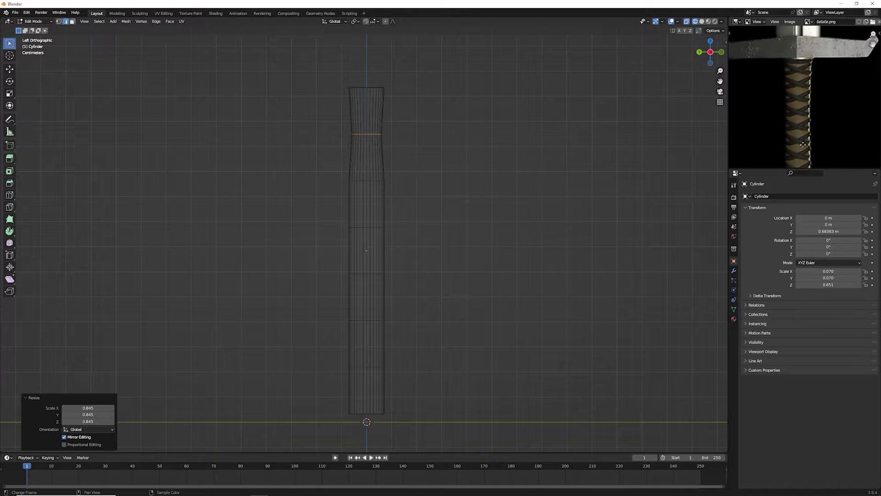
Step: Pinch each successive edge loop down the grip slightly inward, ending at the bottom loop
{"action": "left_click", "coordinate": [384, 181], "text": "alt"}
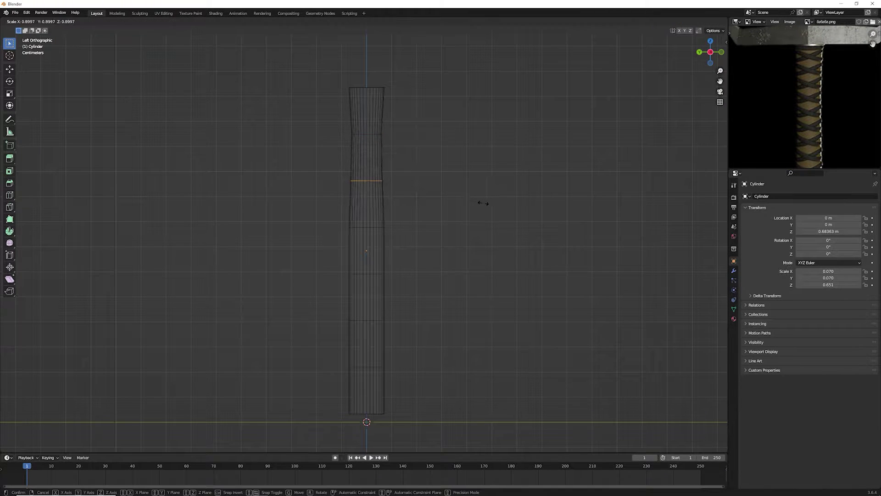
{"action": "left_click", "coordinate": [388, 226], "text": "alt"}
{"action": "key", "text": "s"}
{"action": "left_click", "coordinate": [436, 276]}
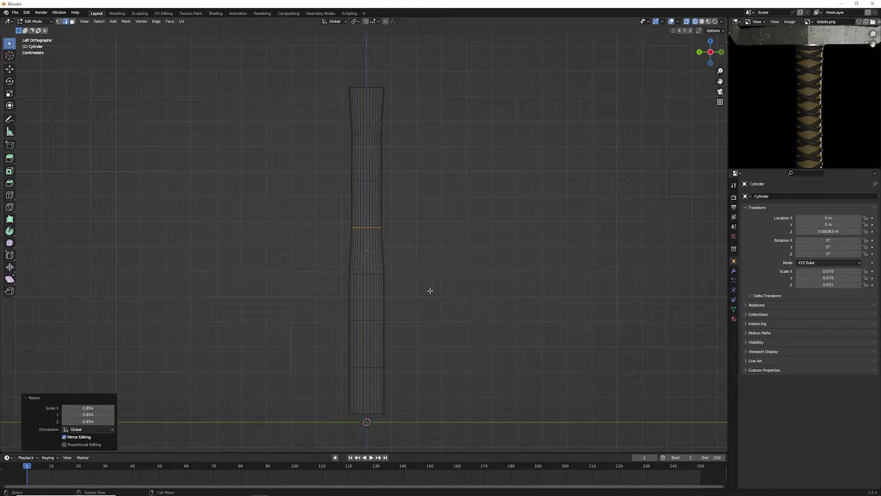
{"action": "left_click", "coordinate": [383, 274], "text": "alt"}
{"action": "key", "text": "s"}
{"action": "left_click", "coordinate": [473, 293]}
{"action": "left_click", "coordinate": [411, 321], "text": "alt"}
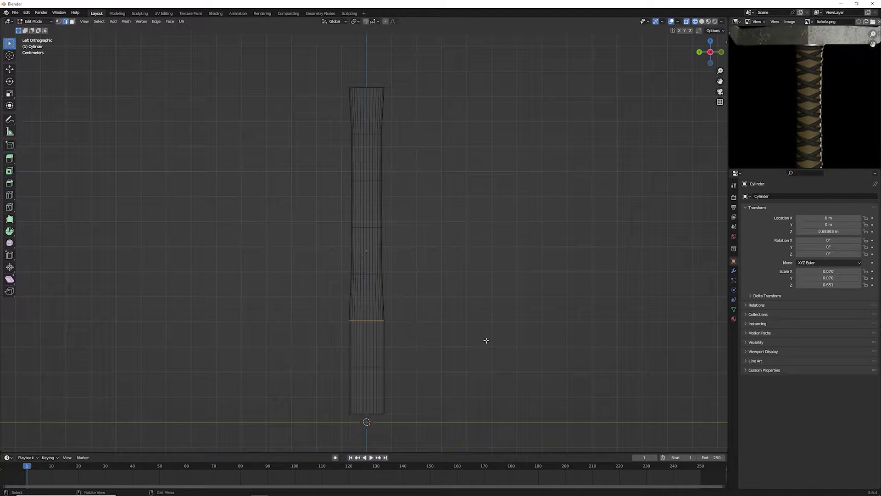
{"action": "key", "text": "s"}
{"action": "left_click", "coordinate": [478, 344]}
{"action": "left_click", "coordinate": [388, 365], "text": "alt"}
{"action": "key", "text": "s"}
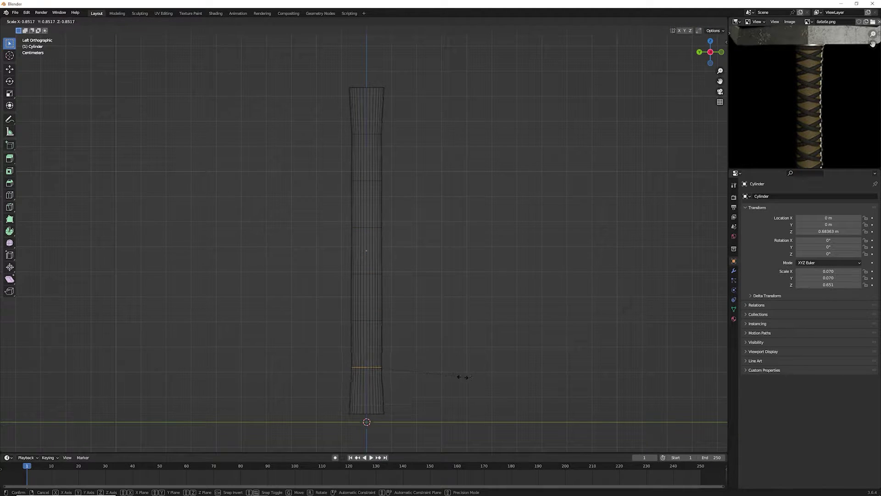
{"action": "left_click", "coordinate": [463, 376]}
Step: Shrink the grip's top loop, turn X-ray off and return to Object Mode
{"action": "middle_click_drag", "start_coordinate": [464, 376], "coordinate": [478, 271]}
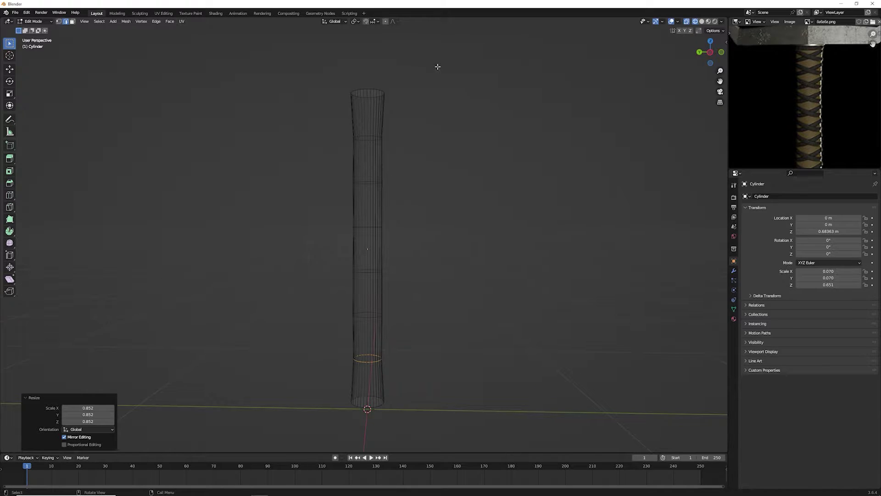
{"action": "left_click", "coordinate": [383, 94], "text": "alt"}
{"action": "key", "text": "s"}
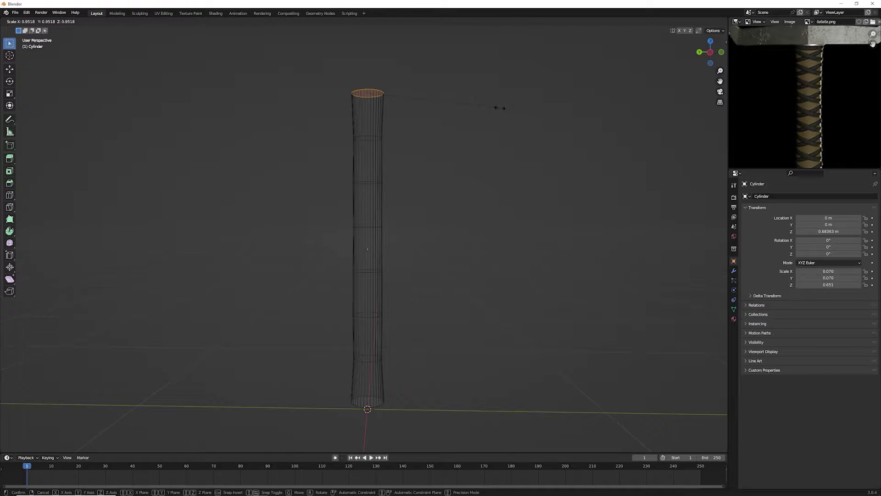
{"action": "left_click", "coordinate": [498, 107]}
{"action": "key", "text": "alt+z"}
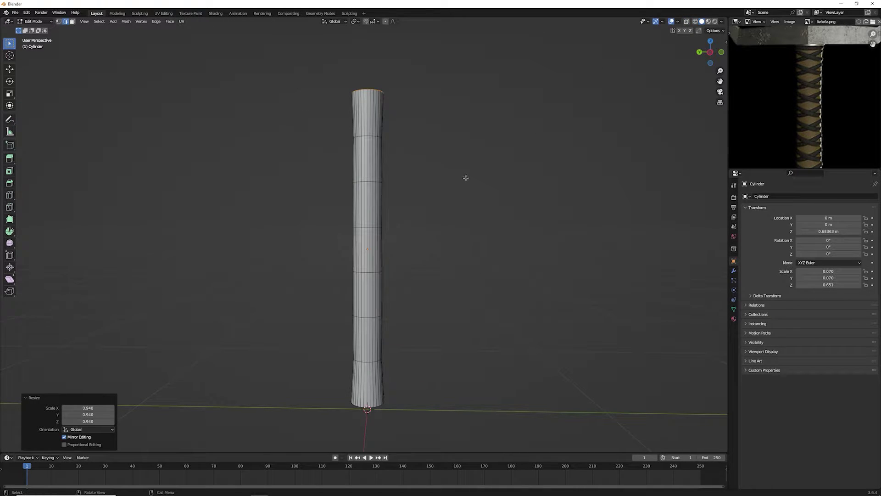
{"action": "key", "text": "Tab"}
{"action": "scroll", "coordinate": [469, 198], "scroll_direction": "down", "scroll_amount": 4}
Step: Apply Shade Smooth to the grip cylinder
{"action": "left_click", "coordinate": [465, 194]}
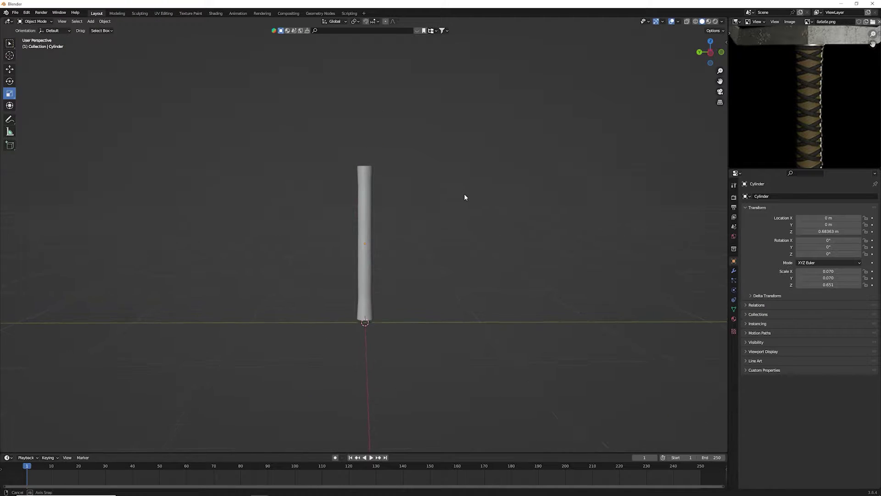
{"action": "scroll", "coordinate": [450, 195], "scroll_direction": "up", "scroll_amount": 5}
{"action": "left_click", "coordinate": [375, 148]}
{"action": "right_click", "coordinate": [375, 148]}
{"action": "left_click", "coordinate": [375, 148]}
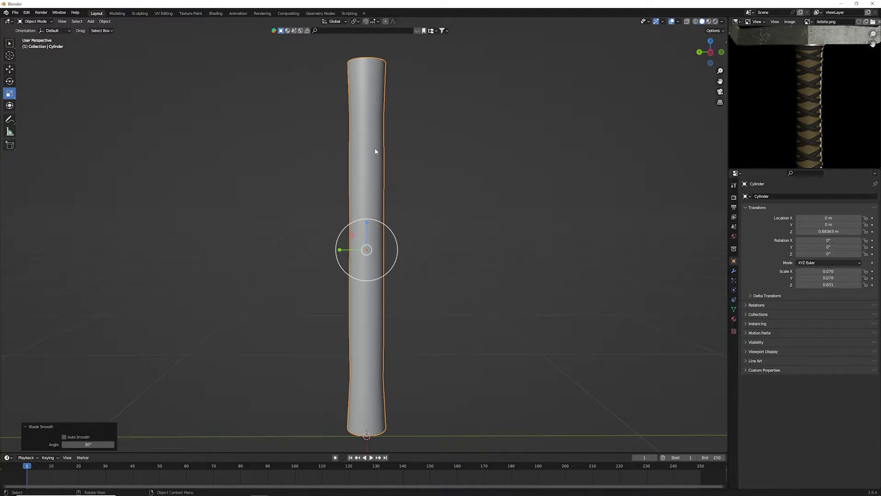
{"action": "right_click", "coordinate": [375, 147]}
{"action": "left_click", "coordinate": [368, 112]}
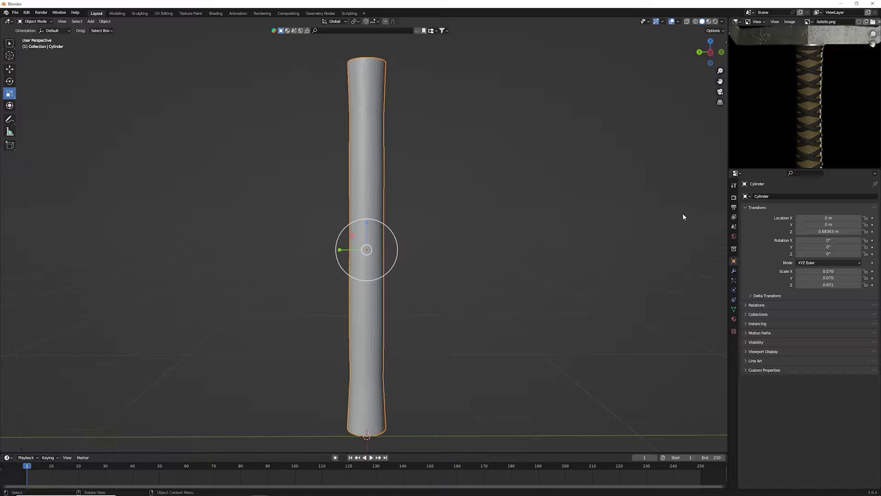
{"action": "right_click", "coordinate": [386, 183]}
{"action": "left_click", "coordinate": [387, 184]}
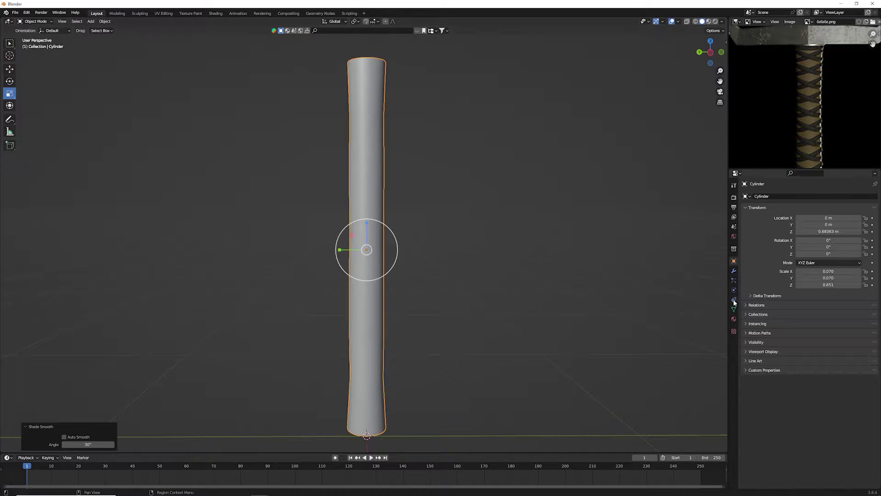
Step: Enable Auto Smooth at 30° in the cylinder's Normals settings
{"action": "left_click", "coordinate": [733, 280]}
{"action": "left_click", "coordinate": [734, 299]}
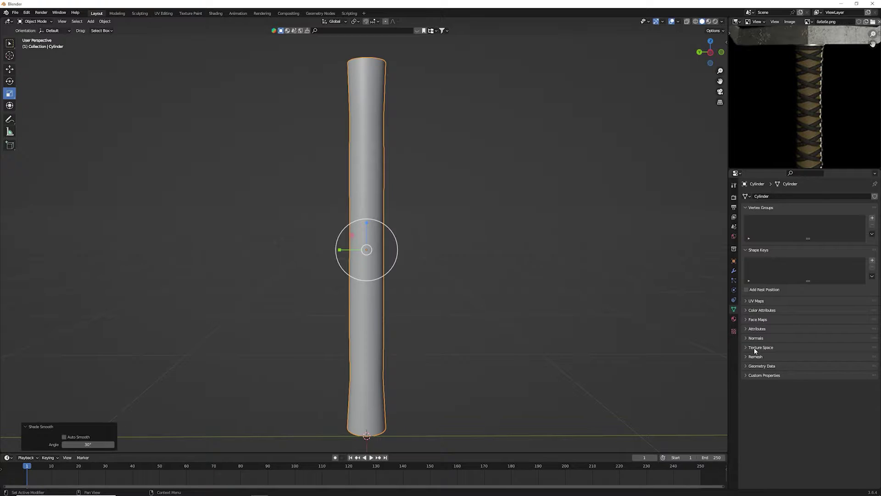
{"action": "left_click", "coordinate": [753, 338]}
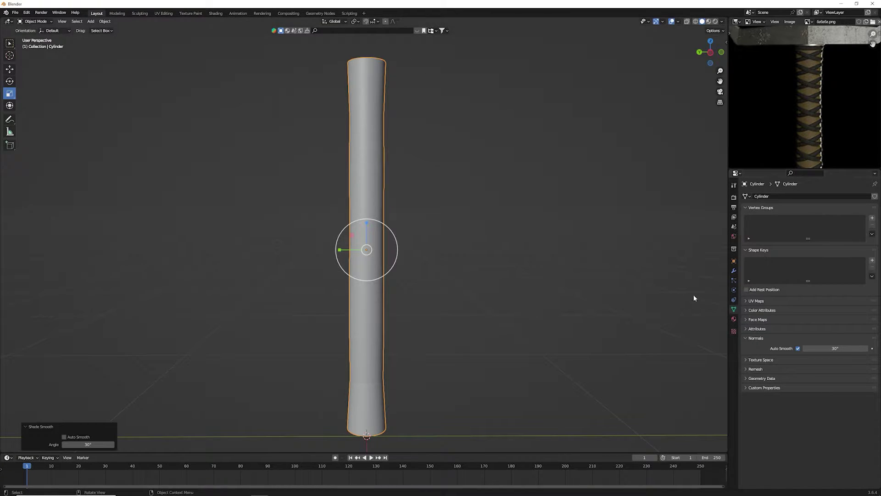
{"action": "left_click", "coordinate": [733, 271]}
Step: Add a Subdivision Surface modifier with viewport level 3
{"action": "left_click", "coordinate": [758, 200]}
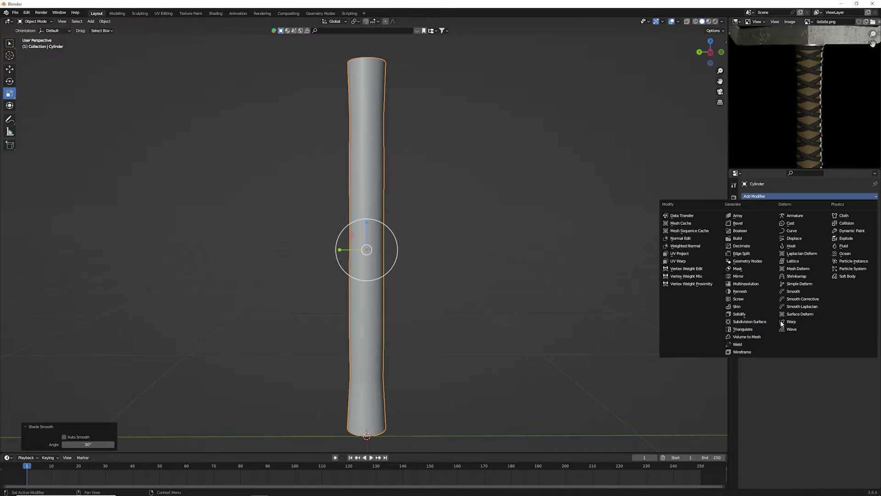
{"action": "left_click", "coordinate": [763, 323]}
{"action": "key", "text": "ctrl+2"}
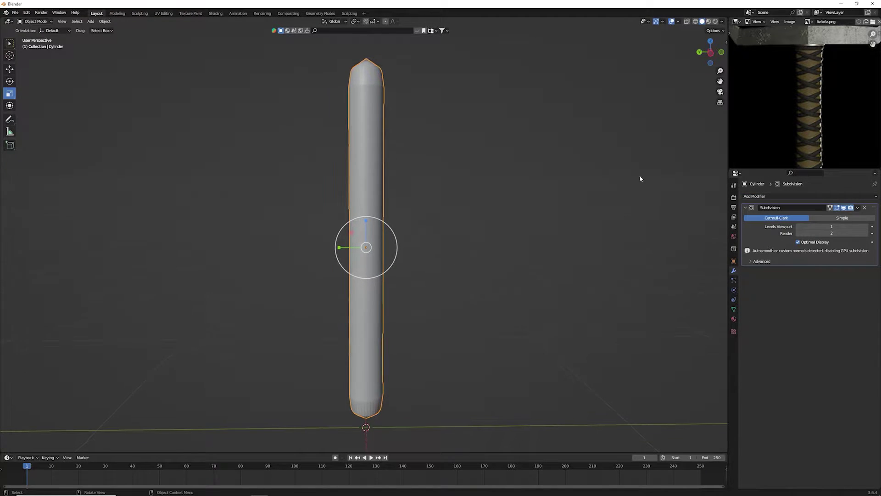
{"action": "left_click", "coordinate": [867, 226]}
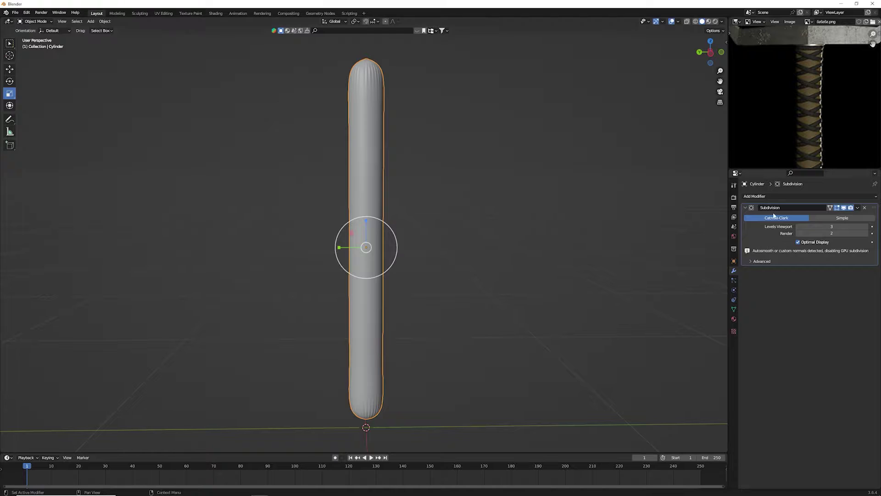
Step: Add an edge loop slid up near the grip's top end to keep it firm
{"action": "key", "text": "Tab"}
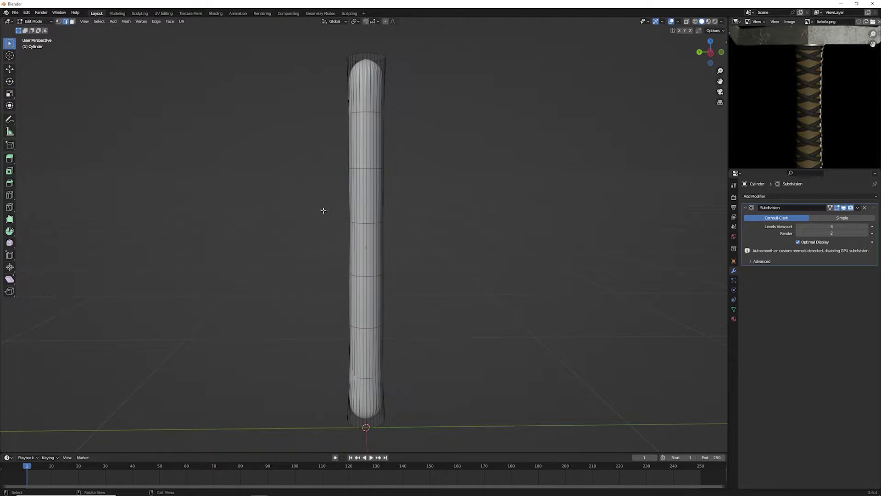
{"action": "left_click", "coordinate": [7, 196]}
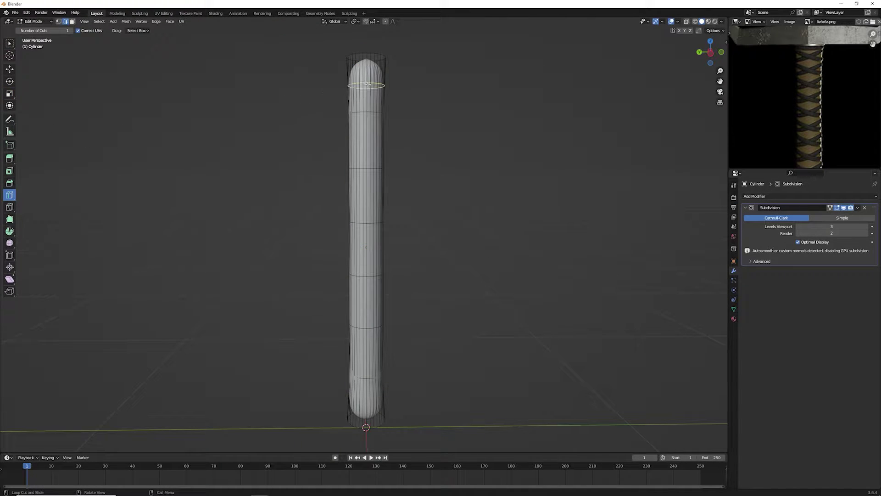
{"action": "left_click_drag", "start_coordinate": [368, 85], "coordinate": [367, 64]}
{"action": "key", "text": "g"}
{"action": "key", "text": "g"}
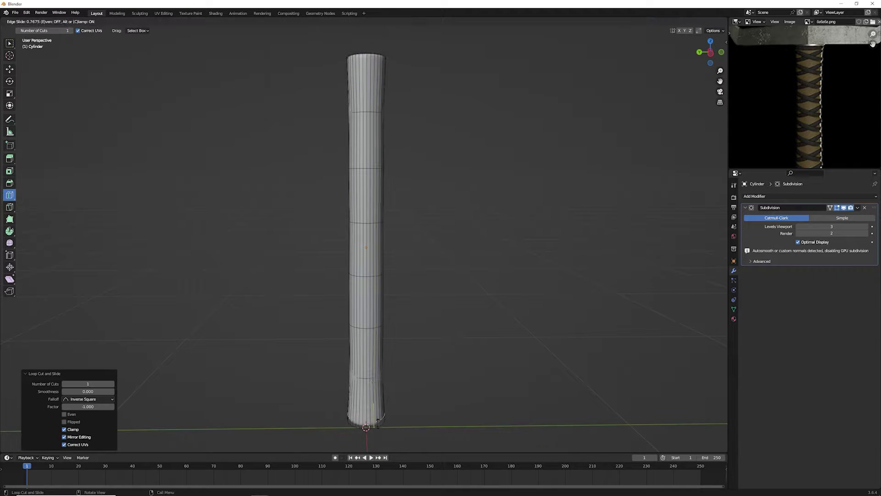
{"action": "left_click", "coordinate": [378, 420]}
{"action": "key", "text": "Tab"}
{"action": "scroll", "coordinate": [555, 232], "scroll_direction": "down", "scroll_amount": 2}
{"action": "scroll", "coordinate": [528, 232], "scroll_direction": "down", "scroll_amount": 3}
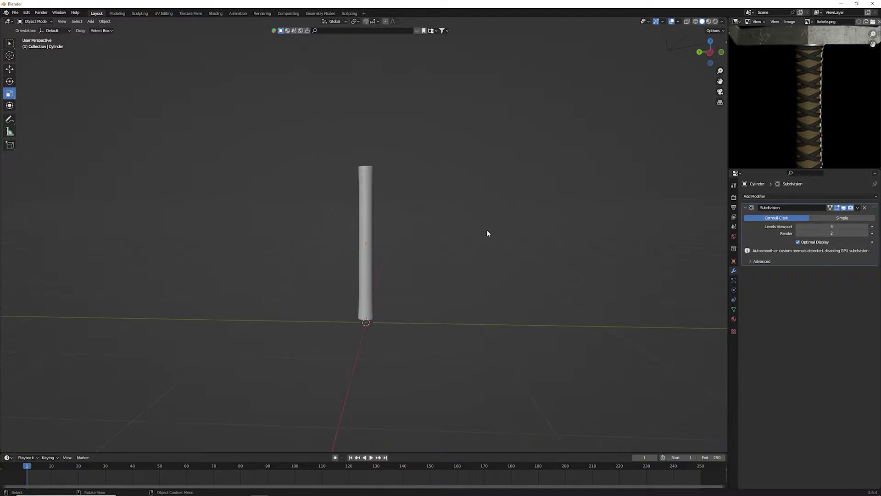
{"action": "scroll", "coordinate": [795, 112], "scroll_direction": "down", "scroll_amount": 3}
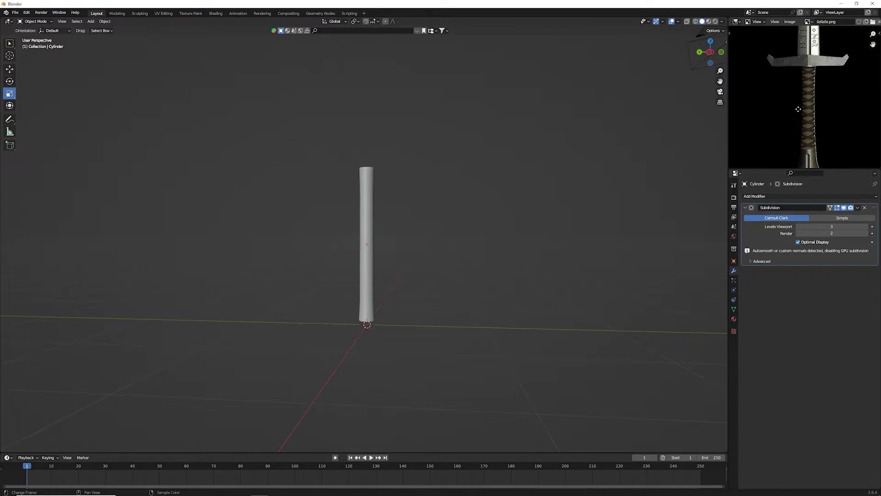
{"action": "middle_click_drag", "start_coordinate": [799, 109], "coordinate": [801, 92]}
{"action": "scroll", "coordinate": [459, 252], "scroll_direction": "up", "scroll_amount": 3}
{"action": "scroll", "coordinate": [459, 250], "scroll_direction": "up", "scroll_amount": 2}
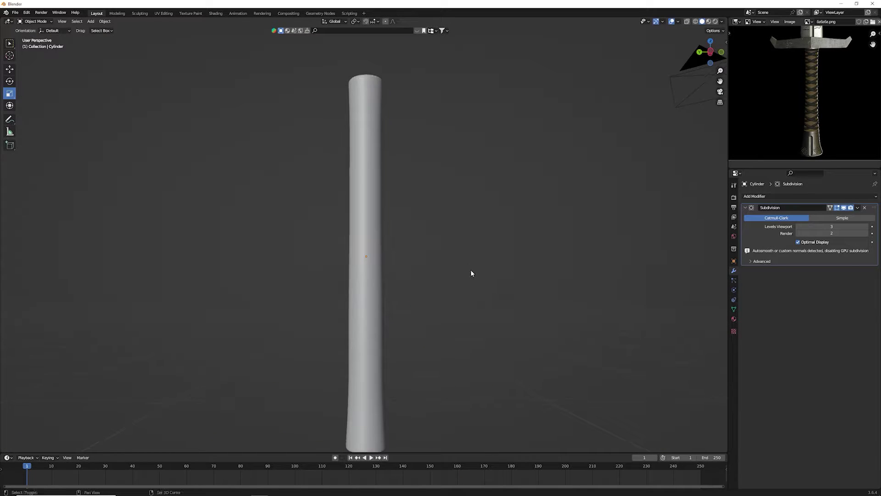
{"action": "mouse_move", "coordinate": [472, 273]}
{"action": "middle_mouse_down"}
{"action": "mouse_move", "coordinate": [467, 211]}
{"action": "mouse_move", "coordinate": [464, 228]}
{"action": "mouse_move", "coordinate": [481, 241]}
{"action": "middle_mouse_up"}
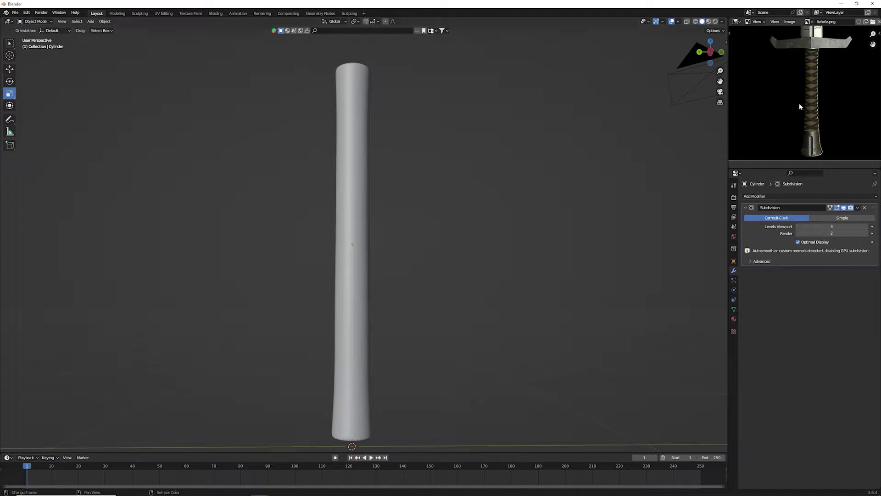
{"action": "scroll", "coordinate": [817, 115], "scroll_direction": "up", "scroll_amount": 2}
{"action": "mouse_move", "coordinate": [452, 311]}
{"action": "middle_mouse_down"}
{"action": "mouse_move", "coordinate": [460, 287]}
{"action": "mouse_move", "coordinate": [454, 197]}
{"action": "middle_mouse_up"}
Step: In wireframe left view, widen the grip's bottom edge loop to 1.542 scale
{"action": "key", "text": "Tab"}
{"action": "scroll", "coordinate": [450, 231], "scroll_direction": "up", "scroll_amount": 2}
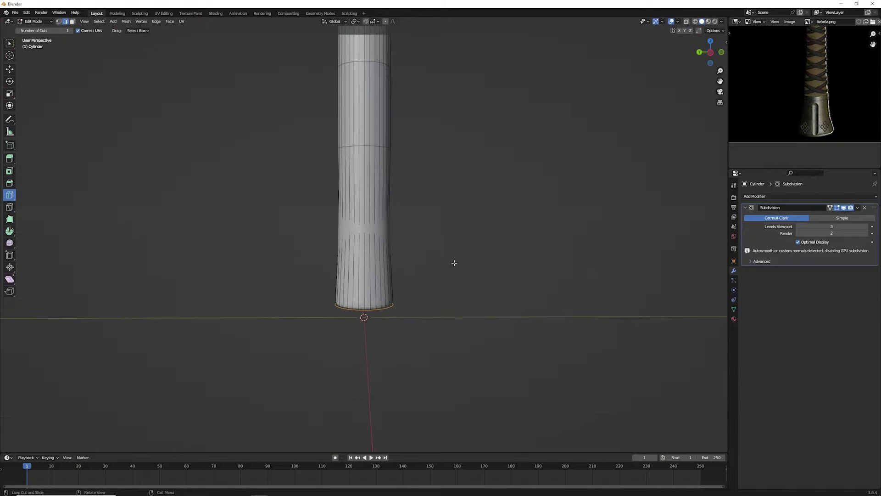
{"action": "middle_click_drag", "start_coordinate": [453, 262], "coordinate": [428, 284]}
{"action": "left_click", "coordinate": [9, 44]}
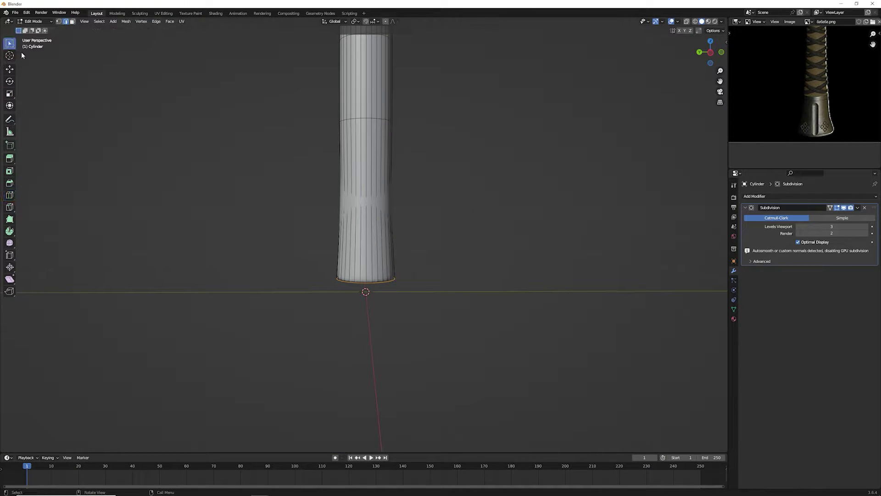
{"action": "left_click", "coordinate": [695, 21]}
{"action": "left_click", "coordinate": [711, 52]}
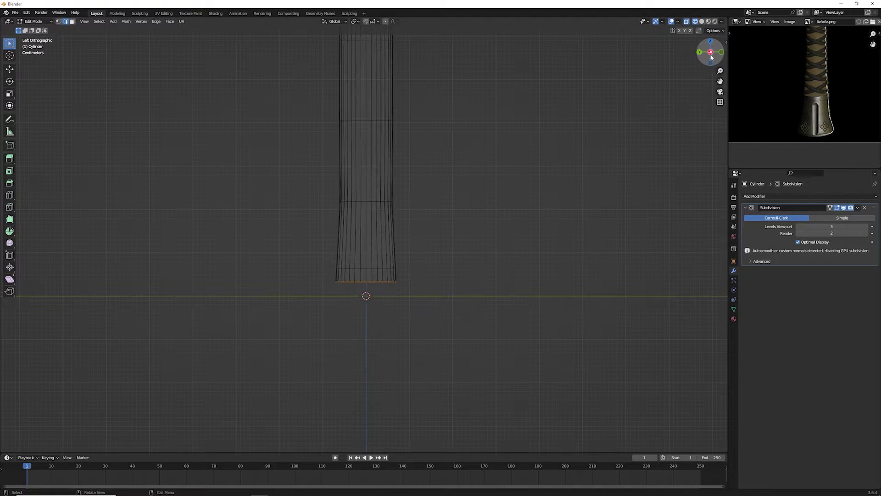
{"action": "left_click_drag", "start_coordinate": [246, 261], "coordinate": [469, 312]}
{"action": "key", "text": "s"}
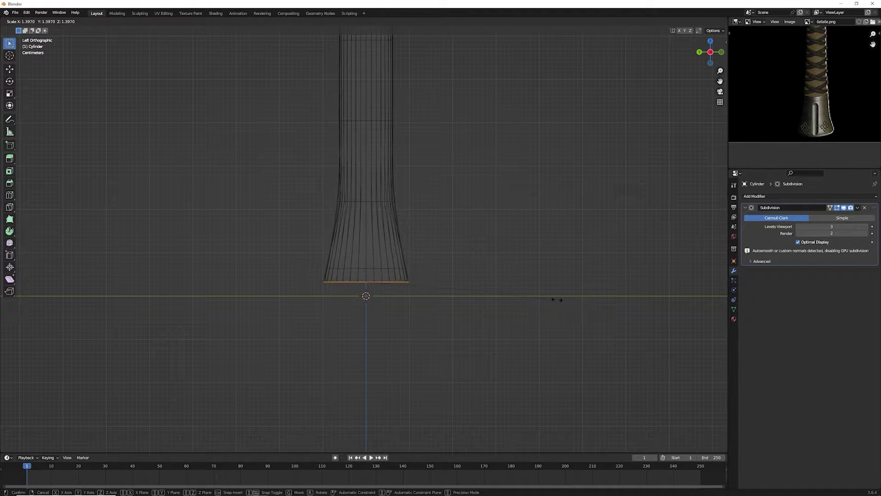
{"action": "left_click", "coordinate": [577, 300]}
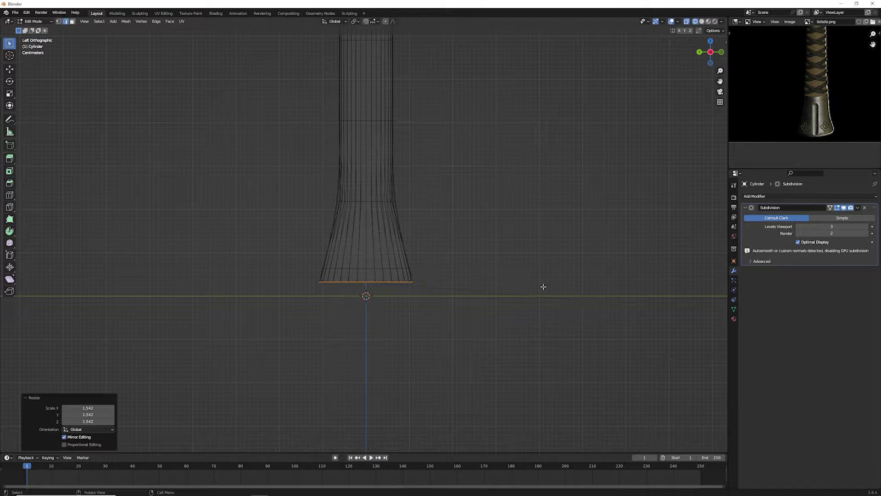
Step: Widen the loop above the base to 1.133, then return to Object Mode and solid shading
{"action": "left_click_drag", "start_coordinate": [415, 192], "coordinate": [288, 238]}
{"action": "key", "text": "s"}
{"action": "left_click", "coordinate": [475, 221]}
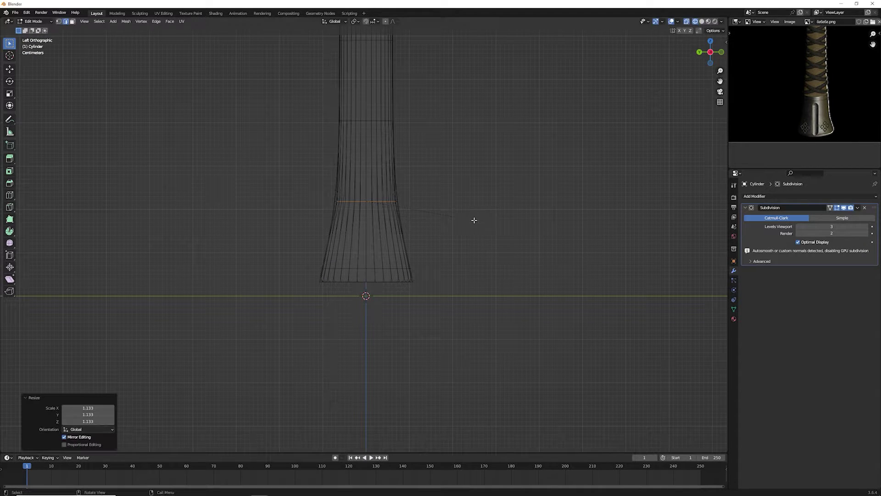
{"action": "mouse_move", "coordinate": [447, 206]}
{"action": "middle_mouse_down"}
{"action": "mouse_move", "coordinate": [482, 209]}
{"action": "mouse_move", "coordinate": [448, 205]}
{"action": "mouse_move", "coordinate": [477, 202]}
{"action": "middle_mouse_up"}
{"action": "key", "text": "Tab"}
{"action": "left_click", "coordinate": [702, 21]}
Step: Frame the grip, then scale its bottom edge loop slightly inward in wireframe Edit Mode
{"action": "scroll", "coordinate": [494, 134], "scroll_direction": "down", "scroll_amount": 3}
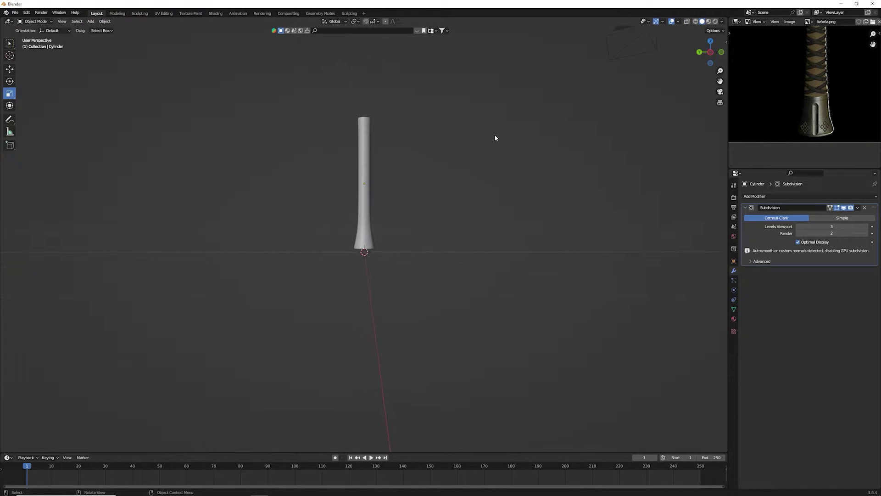
{"action": "middle_click_drag", "start_coordinate": [495, 134], "coordinate": [491, 164], "text": "shift"}
{"action": "scroll", "coordinate": [811, 75], "scroll_direction": "down", "scroll_amount": 2}
{"action": "scroll", "coordinate": [812, 74], "scroll_direction": "up", "scroll_amount": 1}
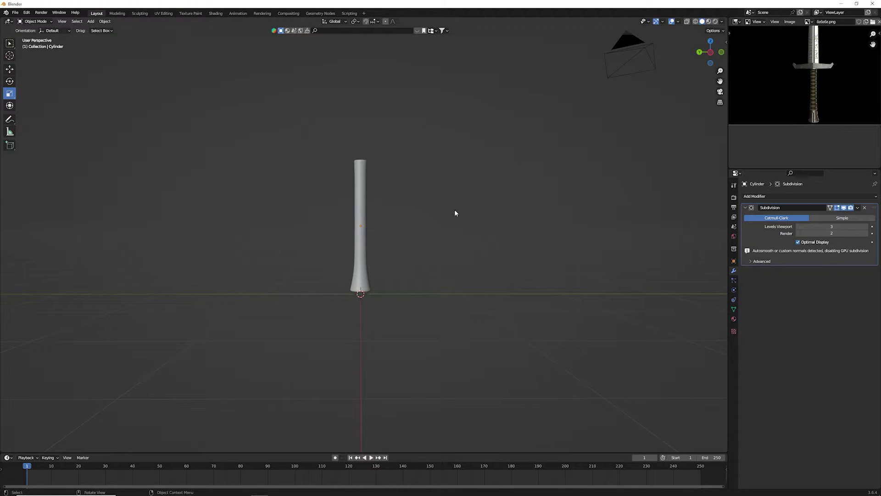
{"action": "scroll", "coordinate": [455, 212], "scroll_direction": "up", "scroll_amount": 5}
{"action": "scroll", "coordinate": [431, 217], "scroll_direction": "down", "scroll_amount": 5}
{"action": "middle_click_drag", "start_coordinate": [431, 218], "coordinate": [424, 225]}
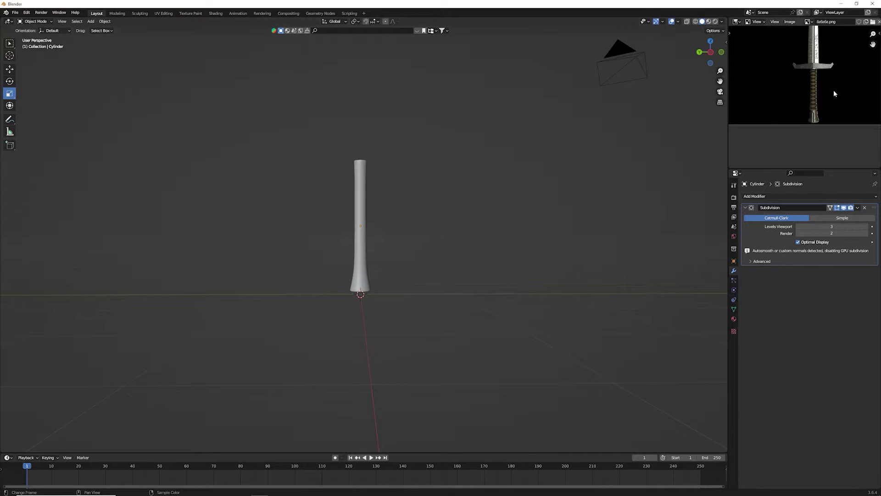
{"action": "scroll", "coordinate": [835, 93], "scroll_direction": "up", "scroll_amount": 1}
{"action": "scroll", "coordinate": [835, 94], "scroll_direction": "up", "scroll_amount": 1}
{"action": "scroll", "coordinate": [379, 254], "scroll_direction": "up", "scroll_amount": 5}
{"action": "key", "text": "Tab"}
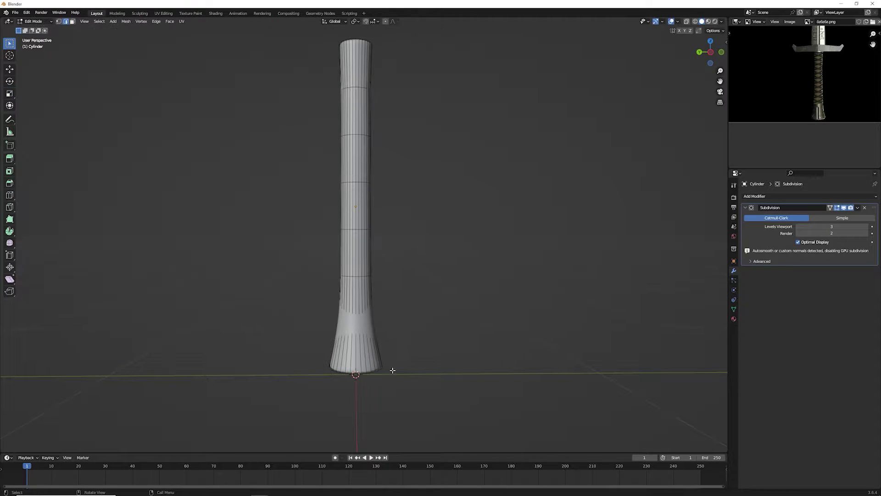
{"action": "left_click", "coordinate": [695, 22]}
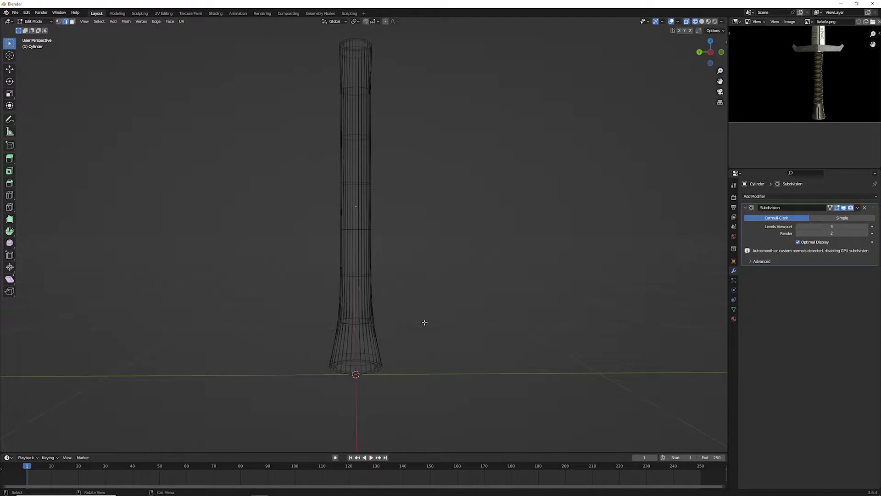
{"action": "left_click", "coordinate": [425, 352], "text": "alt"}
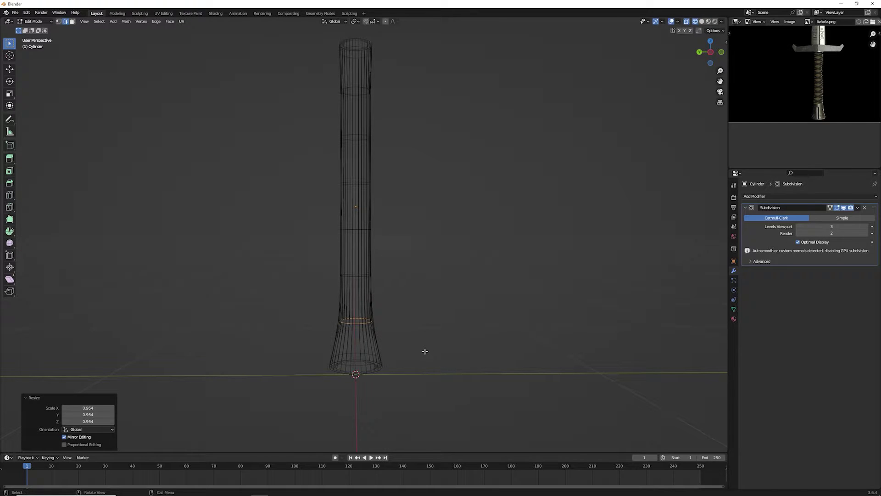
{"action": "key", "text": "s"}
{"action": "left_click", "coordinate": [461, 370]}
{"action": "key", "text": "Tab"}
Step: Return to solid shading and orbit around the grip to inspect its top end
{"action": "scroll", "coordinate": [592, 172], "scroll_direction": "down", "scroll_amount": 2}
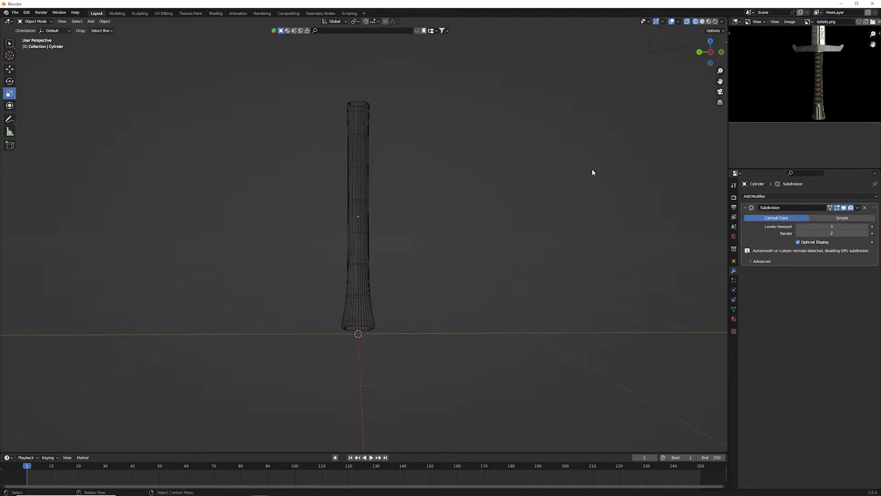
{"action": "left_click", "coordinate": [701, 21]}
{"action": "scroll", "coordinate": [479, 175], "scroll_direction": "down", "scroll_amount": 3}
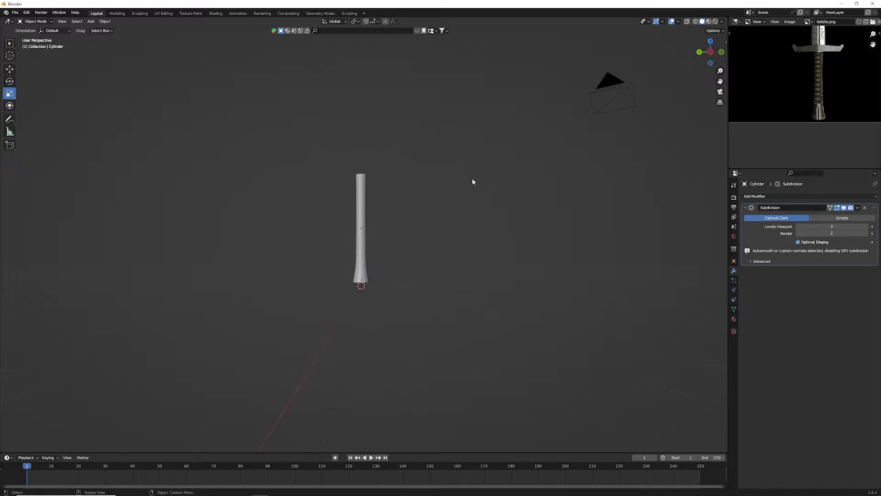
{"action": "middle_click_drag", "start_coordinate": [472, 177], "coordinate": [464, 185]}
{"action": "scroll", "coordinate": [408, 170], "scroll_direction": "up", "scroll_amount": 2}
{"action": "scroll", "coordinate": [409, 169], "scroll_direction": "up", "scroll_amount": 3}
{"action": "mouse_move", "coordinate": [409, 170]}
{"action": "middle_mouse_down"}
{"action": "mouse_move", "coordinate": [419, 199]}
{"action": "mouse_move", "coordinate": [423, 151]}
{"action": "middle_mouse_up"}
{"action": "scroll", "coordinate": [424, 151], "scroll_direction": "up", "scroll_amount": 3}
{"action": "scroll", "coordinate": [808, 60], "scroll_direction": "up", "scroll_amount": 2}
{"action": "scroll", "coordinate": [808, 60], "scroll_direction": "up", "scroll_amount": 2}
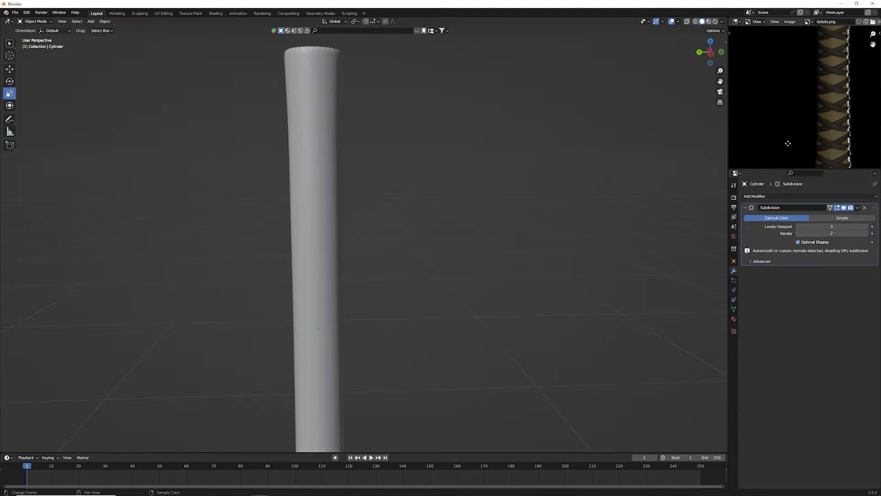
{"action": "scroll", "coordinate": [809, 61], "scroll_direction": "up", "scroll_amount": 2}
{"action": "scroll", "coordinate": [808, 83], "scroll_direction": "down", "scroll_amount": 2}
{"action": "scroll", "coordinate": [807, 113], "scroll_direction": "down", "scroll_amount": 1}
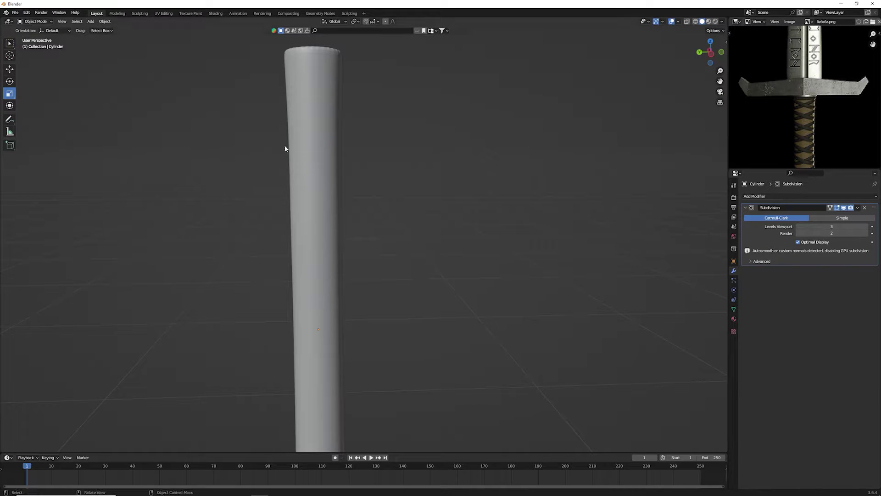
{"action": "mouse_move", "coordinate": [258, 99]}
{"action": "middle_mouse_down"}
{"action": "mouse_move", "coordinate": [329, 205]}
{"action": "mouse_move", "coordinate": [320, 238]}
{"action": "middle_mouse_up"}
{"action": "mouse_move", "coordinate": [384, 232]}
{"action": "middle_mouse_down"}
{"action": "mouse_move", "coordinate": [421, 197]}
{"action": "mouse_move", "coordinate": [334, 195]}
{"action": "mouse_move", "coordinate": [366, 190]}
{"action": "mouse_move", "coordinate": [333, 157]}
{"action": "middle_mouse_up"}
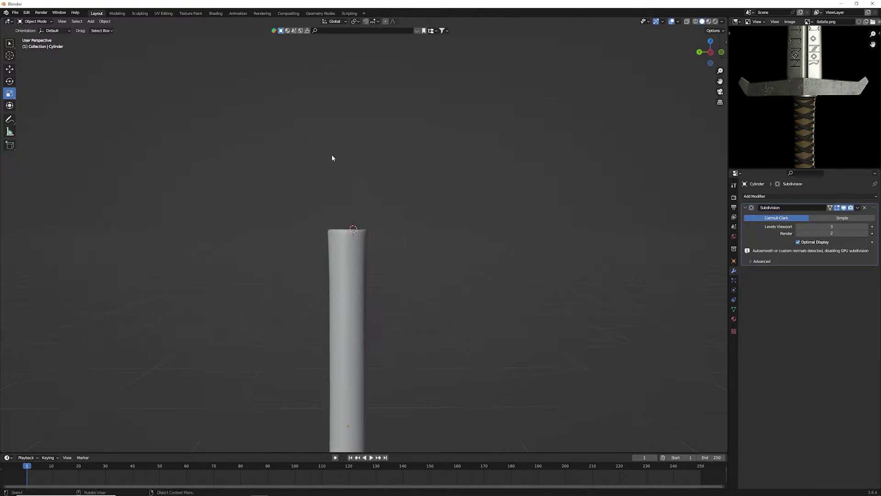
Step: Add a cube, shrink it to 0.059, and stretch it along Y into a long bar
{"action": "left_click", "coordinate": [90, 21]}
{"action": "left_click", "coordinate": [91, 21]}
{"action": "left_click", "coordinate": [156, 41]}
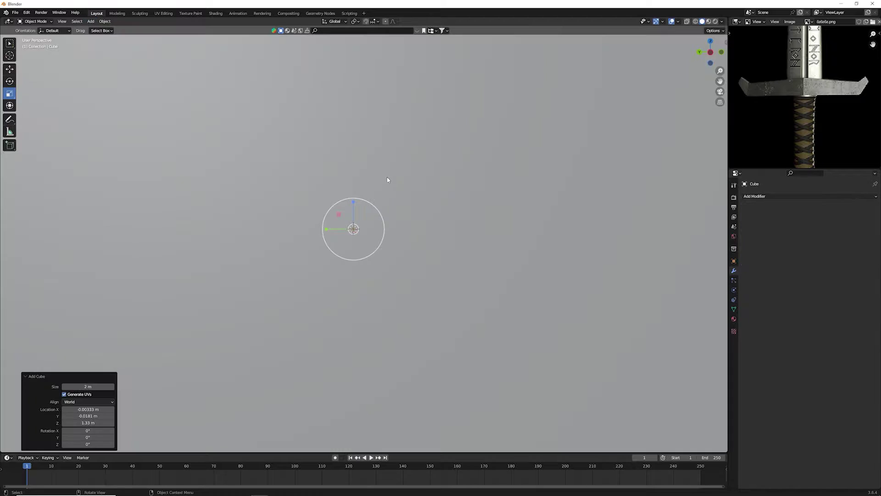
{"action": "key", "text": "s"}
{"action": "left_click", "coordinate": [362, 219]}
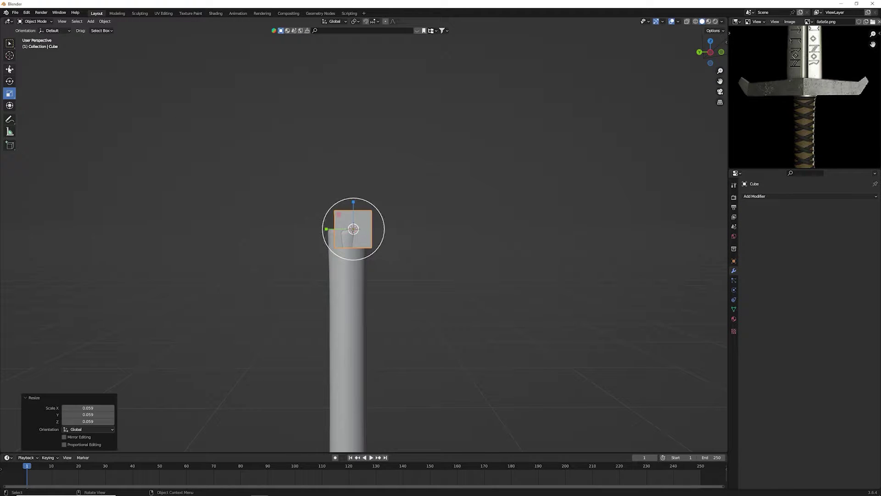
{"action": "left_click", "coordinate": [9, 80]}
{"action": "left_click", "coordinate": [10, 93]}
{"action": "left_click_drag", "start_coordinate": [326, 228], "coordinate": [117, 223]}
{"action": "left_click", "coordinate": [10, 69]}
Step: Nudge the bar along Y, raise it slightly on Z, and shift it along X
{"action": "left_click_drag", "start_coordinate": [328, 232], "coordinate": [315, 232]}
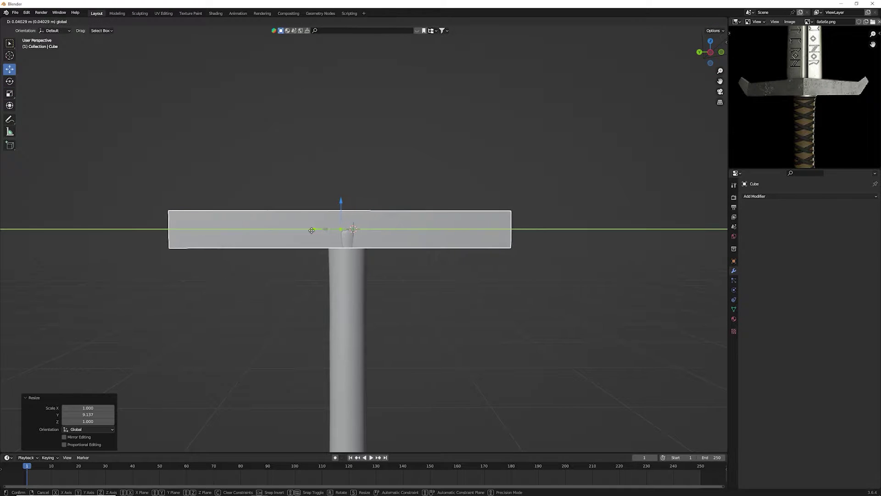
{"action": "mouse_move", "coordinate": [278, 283]}
{"action": "middle_mouse_down"}
{"action": "mouse_move", "coordinate": [378, 292]}
{"action": "mouse_move", "coordinate": [374, 276]}
{"action": "middle_mouse_up"}
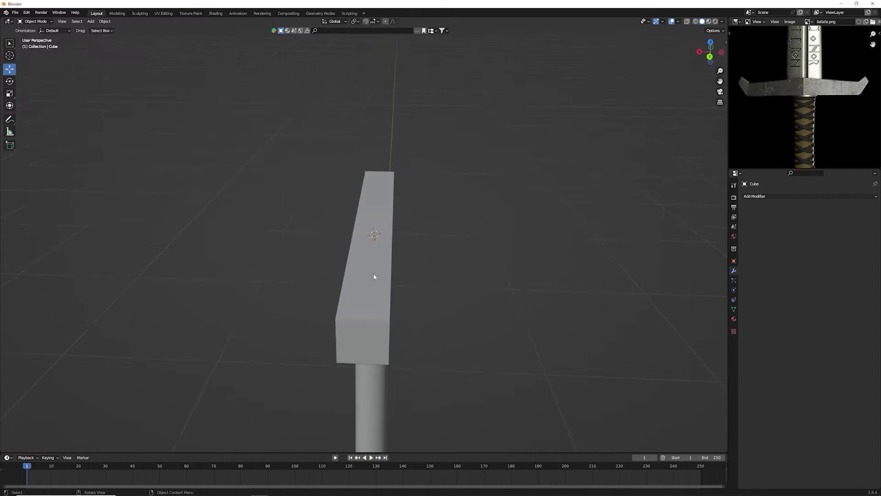
{"action": "left_click", "coordinate": [373, 230]}
{"action": "left_click_drag", "start_coordinate": [374, 204], "coordinate": [397, 210]}
{"action": "mouse_move", "coordinate": [398, 210]}
{"action": "middle_mouse_down"}
{"action": "mouse_move", "coordinate": [409, 191]}
{"action": "mouse_move", "coordinate": [590, 99]}
{"action": "middle_mouse_up"}
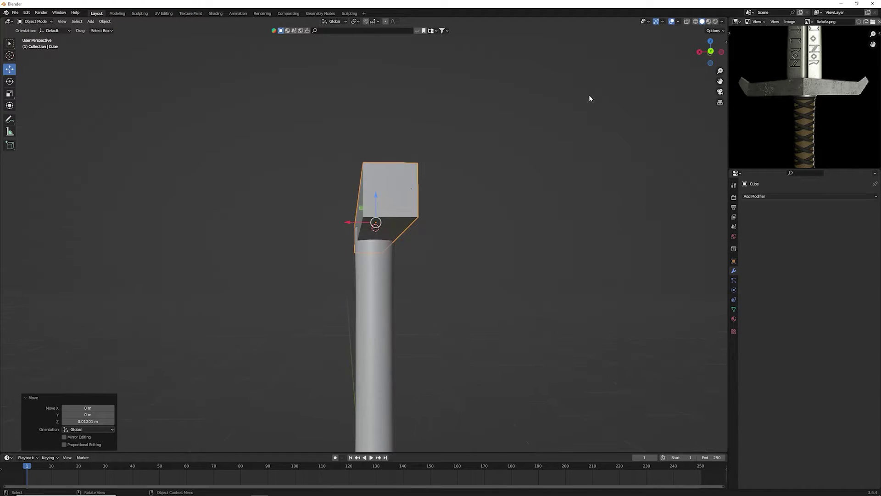
{"action": "left_click", "coordinate": [709, 43]}
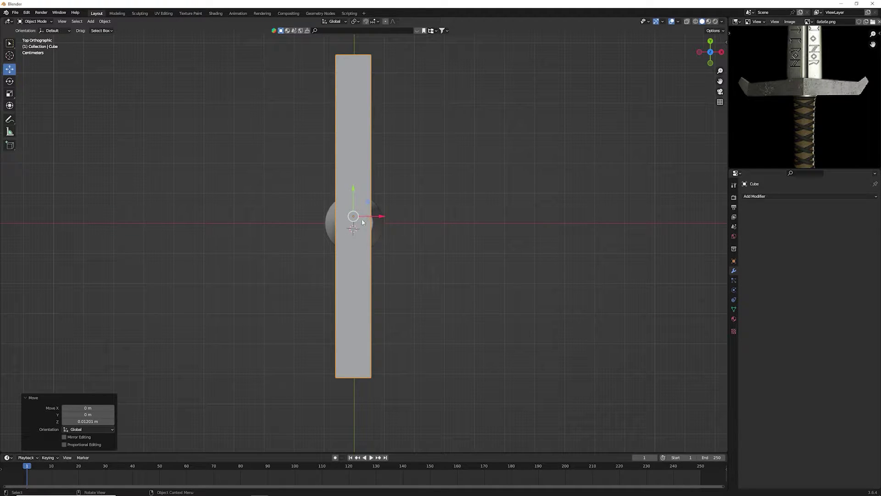
{"action": "left_click_drag", "start_coordinate": [381, 217], "coordinate": [374, 217]}
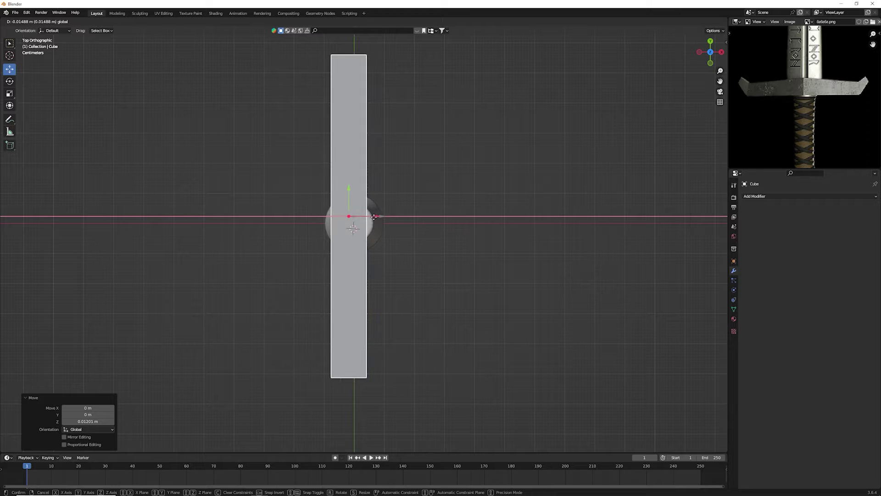
{"action": "left_click", "coordinate": [10, 93]}
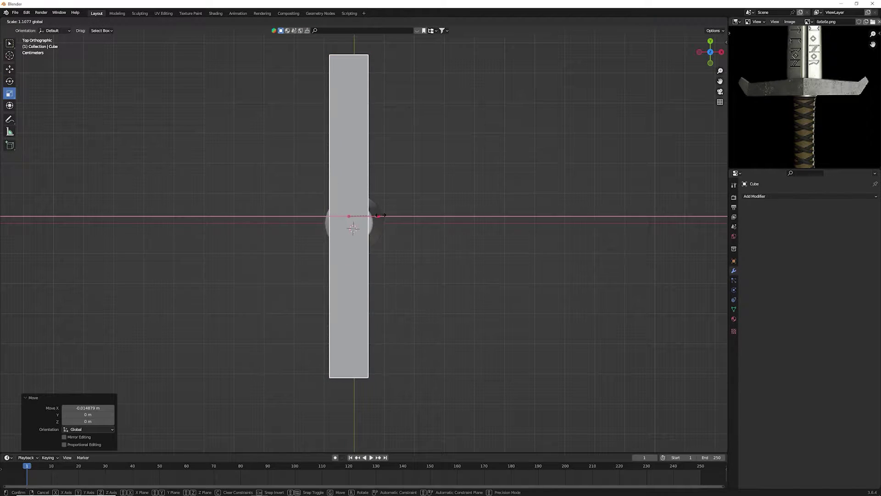
{"action": "left_click_drag", "start_coordinate": [377, 217], "coordinate": [450, 279]}
{"action": "key", "text": "Escape"}
{"action": "mouse_move", "coordinate": [450, 279]}
{"action": "middle_mouse_down"}
{"action": "mouse_move", "coordinate": [434, 251]}
{"action": "mouse_move", "coordinate": [500, 178]}
{"action": "middle_mouse_up"}
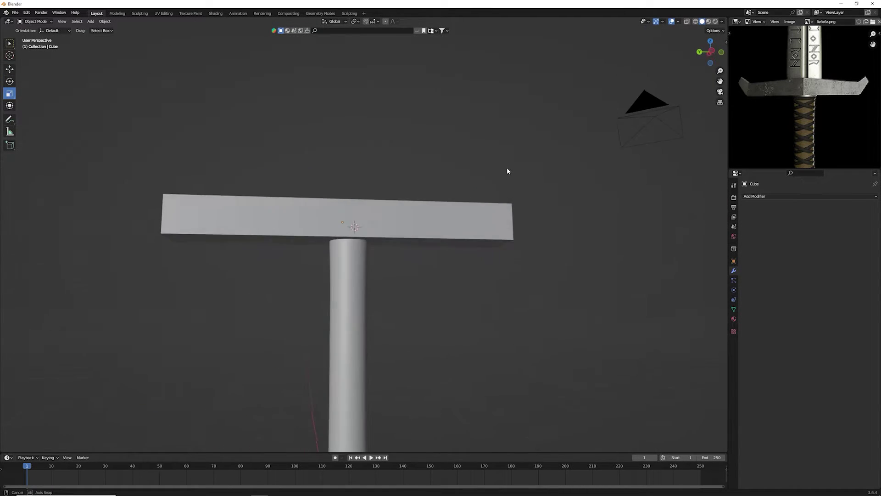
Step: In Left view, resize the bar to 0.413 on Y and slide it 0.24952 m onto the grip top
{"action": "left_click", "coordinate": [711, 54]}
{"action": "left_click", "coordinate": [406, 228]}
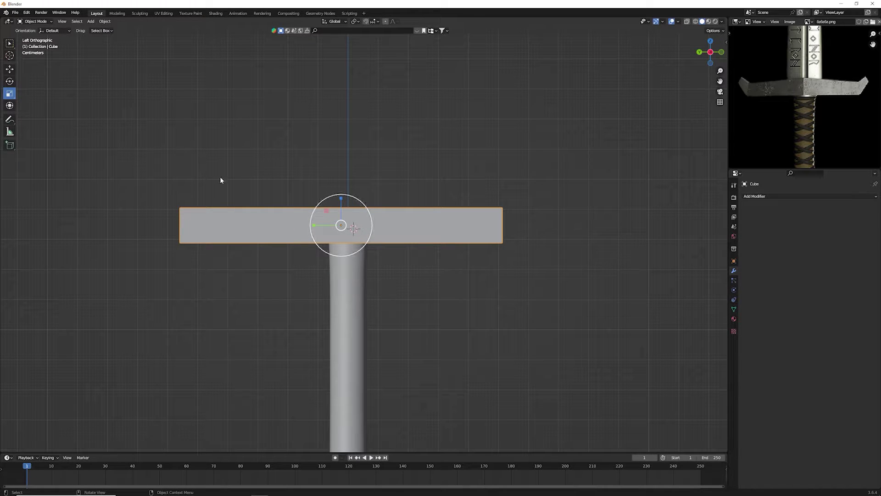
{"action": "left_click_drag", "start_coordinate": [319, 225], "coordinate": [332, 226]}
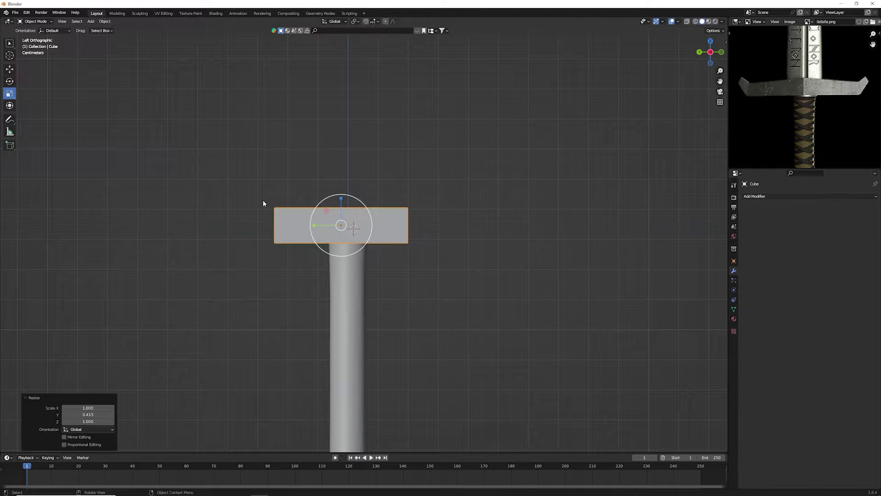
{"action": "left_click", "coordinate": [9, 69]}
{"action": "left_click_drag", "start_coordinate": [315, 225], "coordinate": [461, 225]}
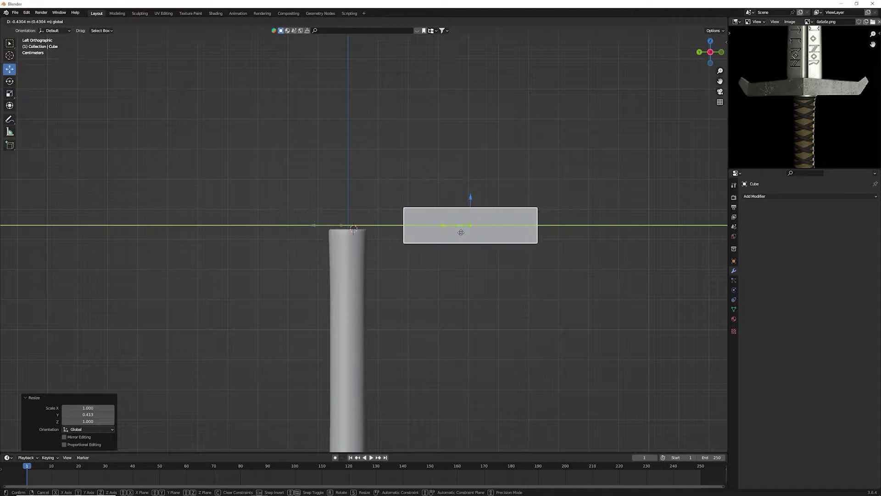
{"action": "mouse_move", "coordinate": [488, 190]}
{"action": "left_mouse_down"}
{"action": "mouse_move", "coordinate": [397, 212]}
{"action": "mouse_move", "coordinate": [413, 193]}
{"action": "left_mouse_up"}
{"action": "left_click", "coordinate": [464, 260]}
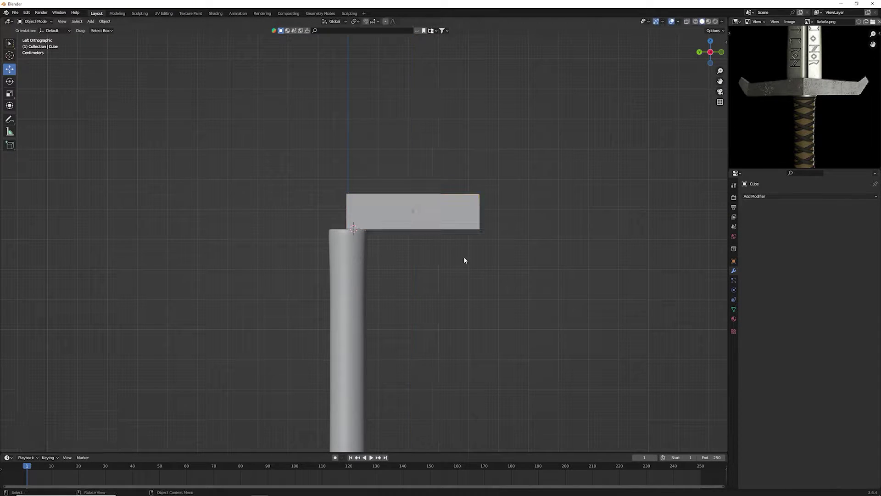
{"action": "left_click", "coordinate": [448, 216]}
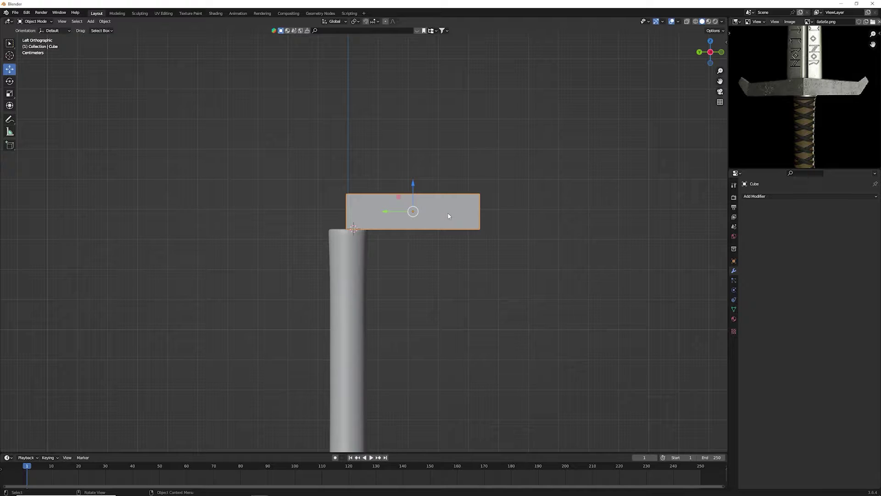
Step: Give the bar a Mirror modifier using the Cylinder as mirror object, on Y instead of X
{"action": "left_click", "coordinate": [762, 197]}
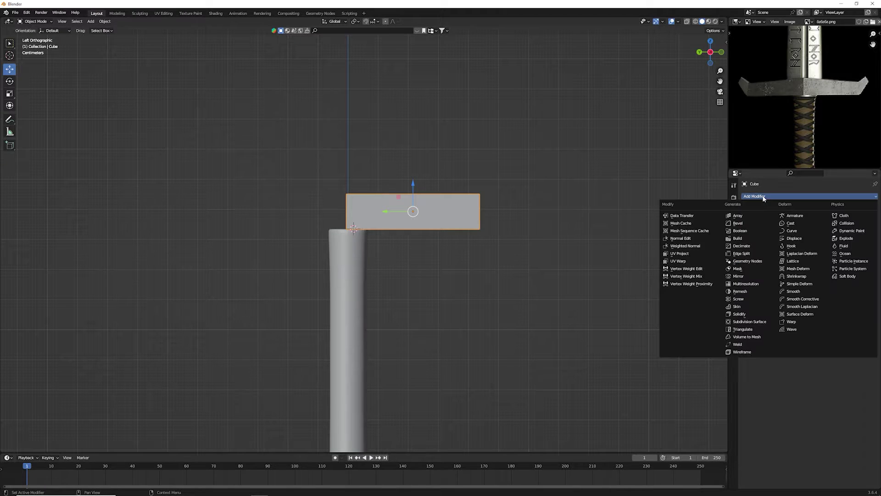
{"action": "left_click", "coordinate": [747, 276]}
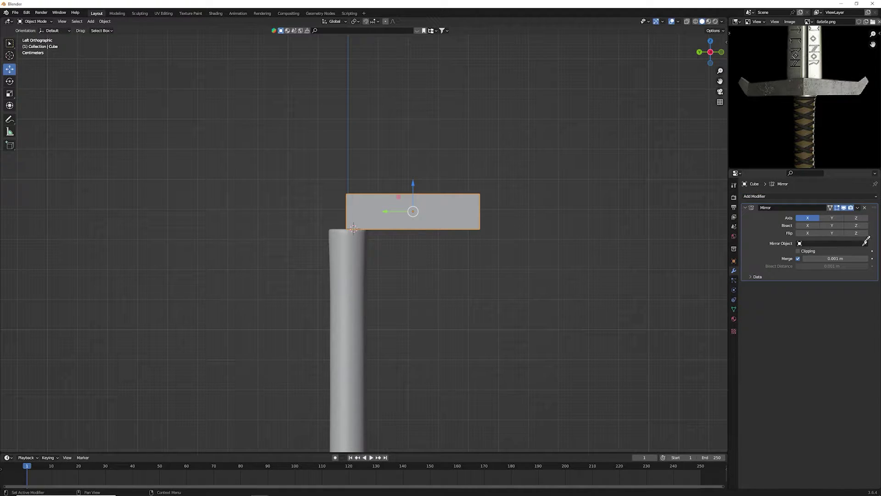
{"action": "left_click", "coordinate": [349, 248]}
{"action": "left_click", "coordinate": [832, 218]}
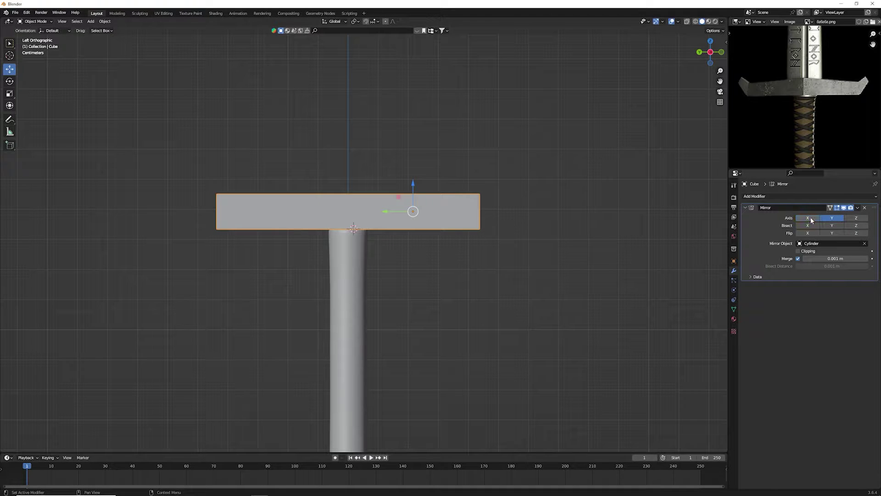
{"action": "mouse_move", "coordinate": [453, 246]}
{"action": "middle_mouse_down"}
{"action": "mouse_move", "coordinate": [524, 232]}
{"action": "mouse_move", "coordinate": [426, 177]}
{"action": "mouse_move", "coordinate": [486, 186]}
{"action": "middle_mouse_up"}
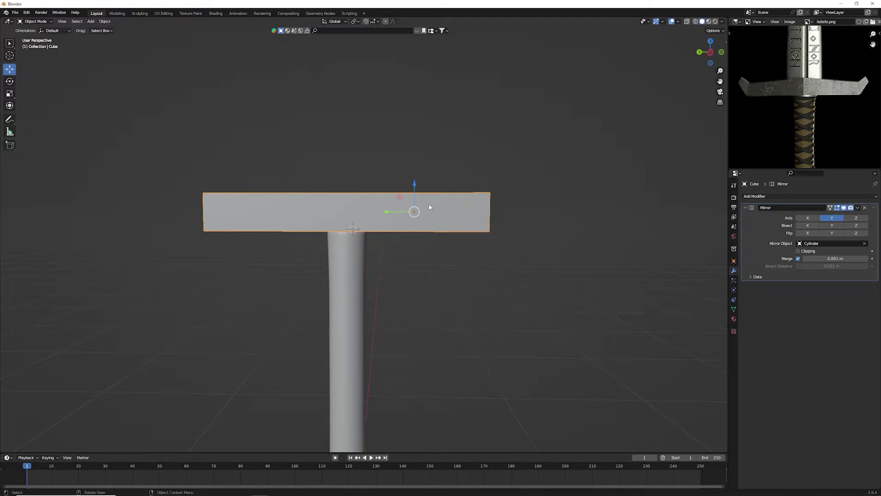
{"action": "middle_click_drag", "start_coordinate": [516, 227], "coordinate": [490, 230]}
Step: Extrude the bar's end face outward along the Y axis
{"action": "key", "text": "Tab"}
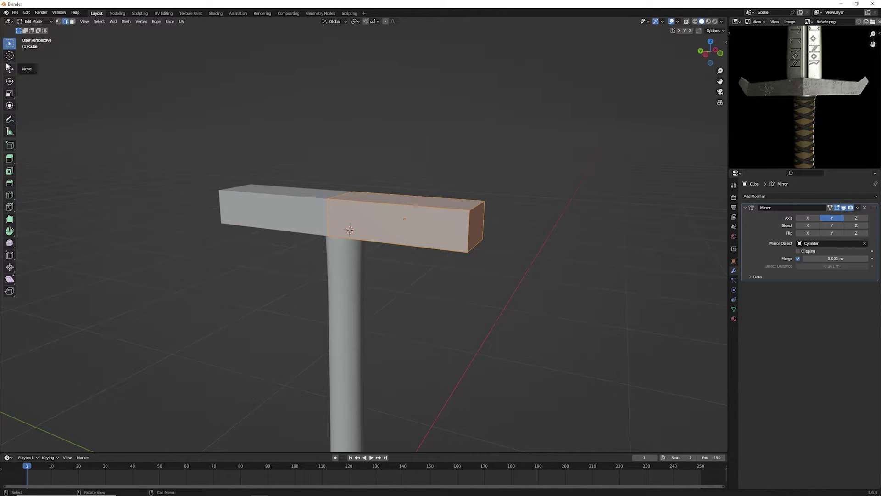
{"action": "left_click", "coordinate": [72, 22]}
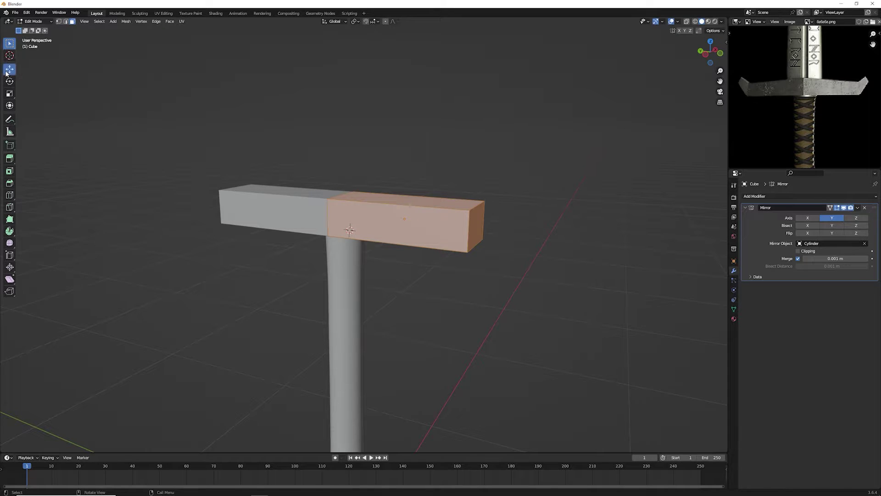
{"action": "left_click", "coordinate": [473, 229]}
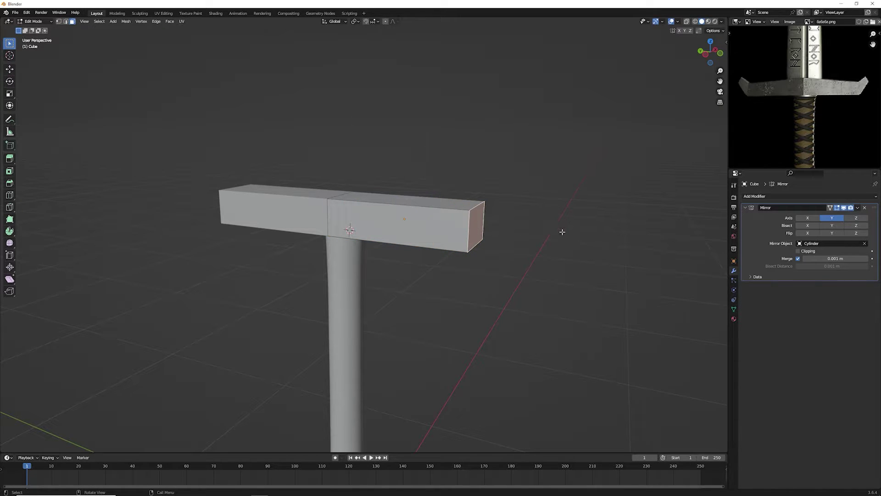
{"action": "key", "text": "e"}
{"action": "key", "text": "x"}
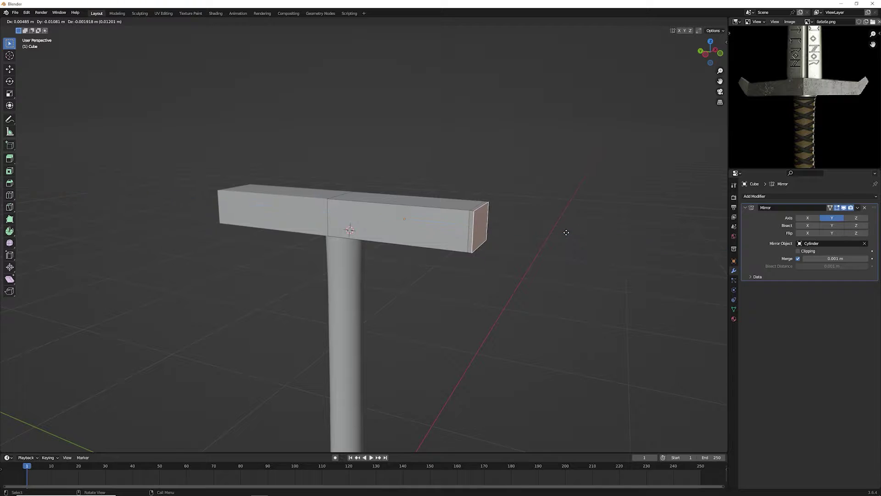
{"action": "key", "text": "y"}
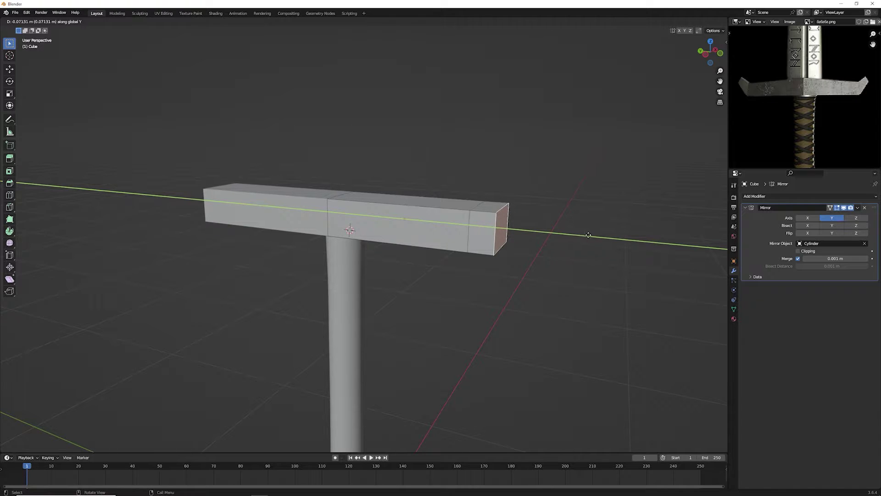
{"action": "left_click", "coordinate": [607, 237]}
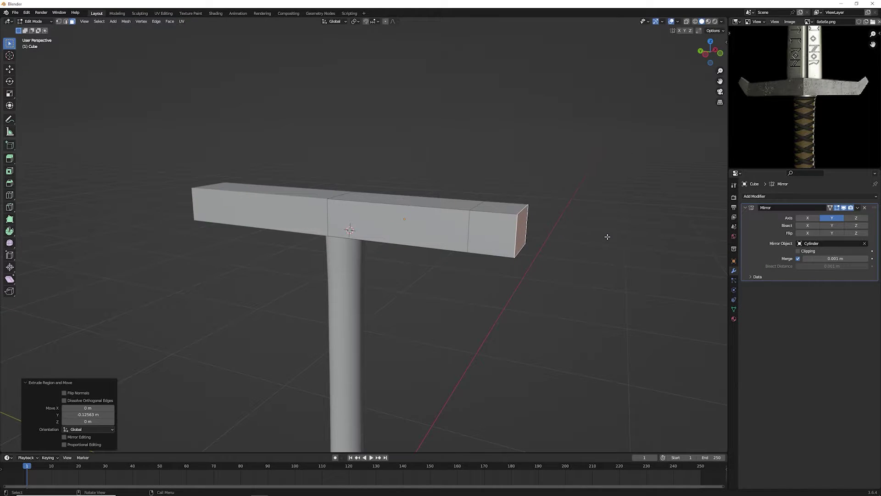
Step: Tilt the new end section upward by -32.7° about the X axis
{"action": "key", "text": "r"}
{"action": "key", "text": "z"}
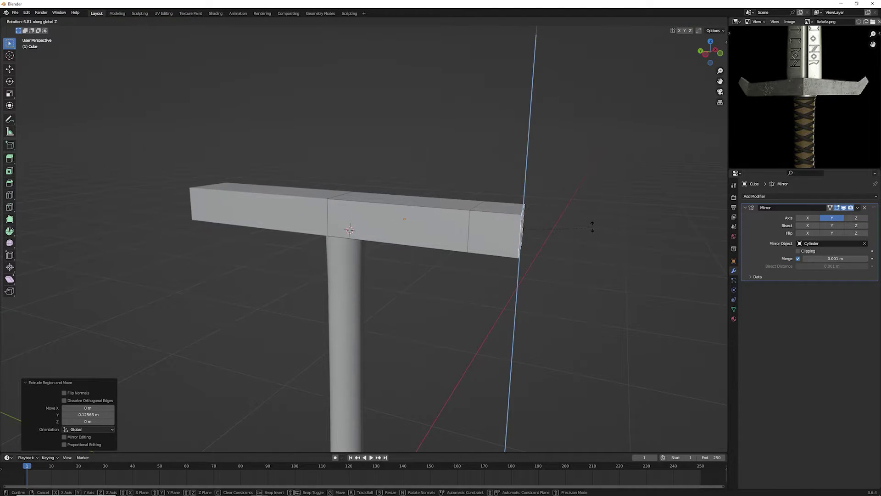
{"action": "key", "text": "x"}
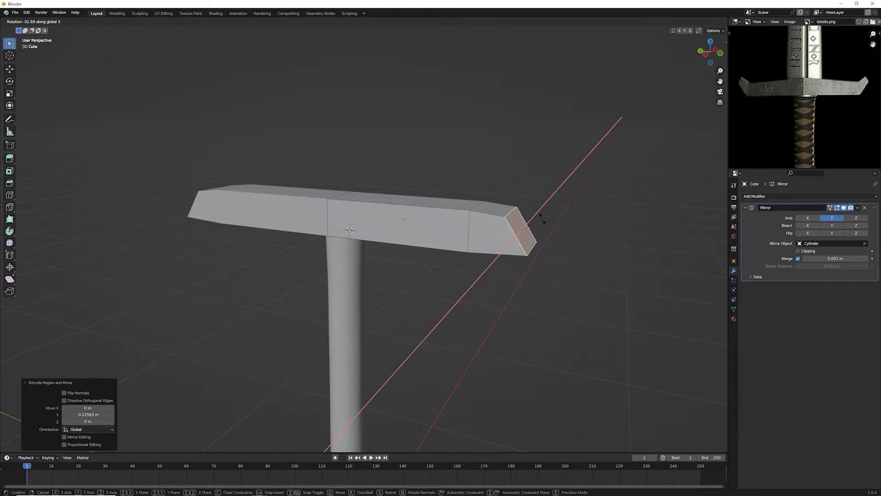
{"action": "left_click", "coordinate": [542, 218]}
{"action": "middle_click_drag", "start_coordinate": [543, 219], "coordinate": [561, 211]}
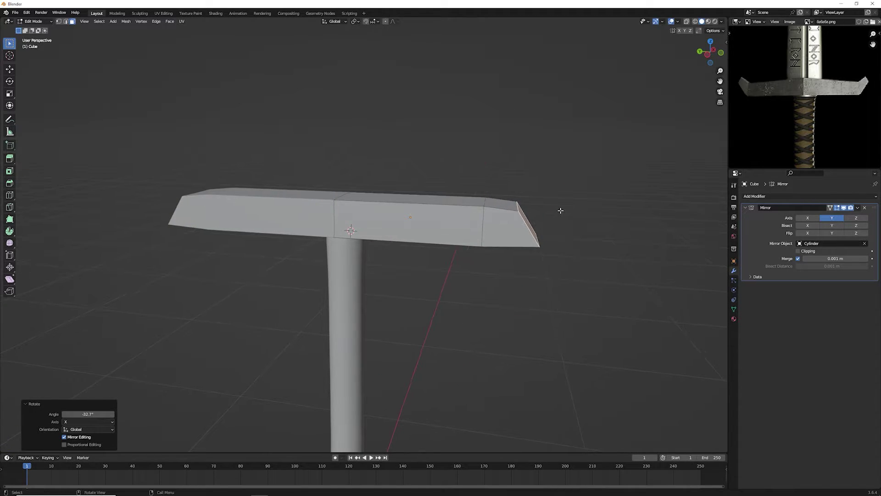
Step: Raise the tilted end faces along Z so both guard tips turn up
{"action": "key", "text": "g"}
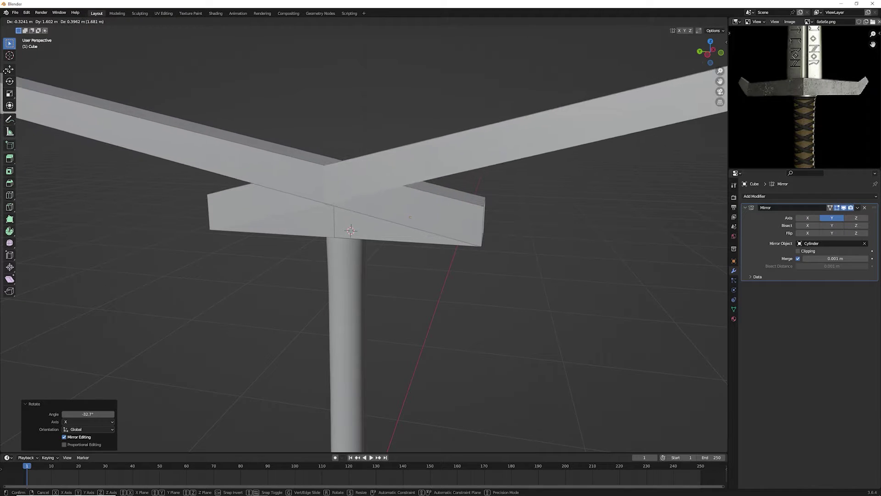
{"action": "key", "text": "Escape"}
{"action": "key", "text": "g"}
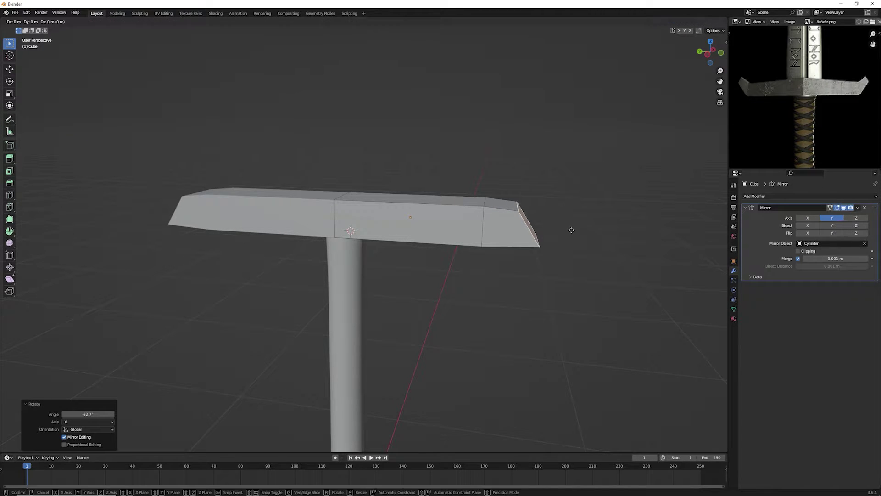
{"action": "key", "text": "y"}
{"action": "key", "text": "x"}
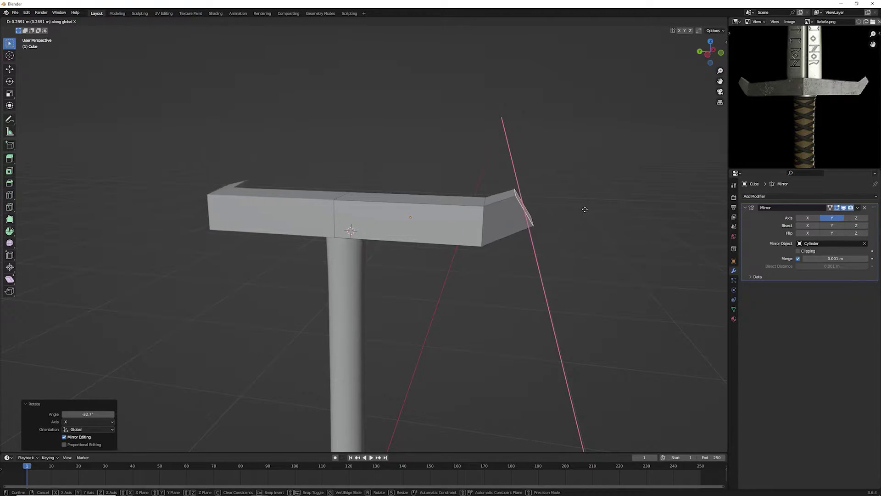
{"action": "key", "text": "Escape"}
{"action": "mouse_move", "coordinate": [575, 212]}
{"action": "middle_mouse_down"}
{"action": "mouse_move", "coordinate": [609, 221]}
{"action": "mouse_move", "coordinate": [551, 219]}
{"action": "mouse_move", "coordinate": [568, 217]}
{"action": "middle_mouse_up"}
{"action": "key", "text": "g"}
{"action": "key", "text": "z"}
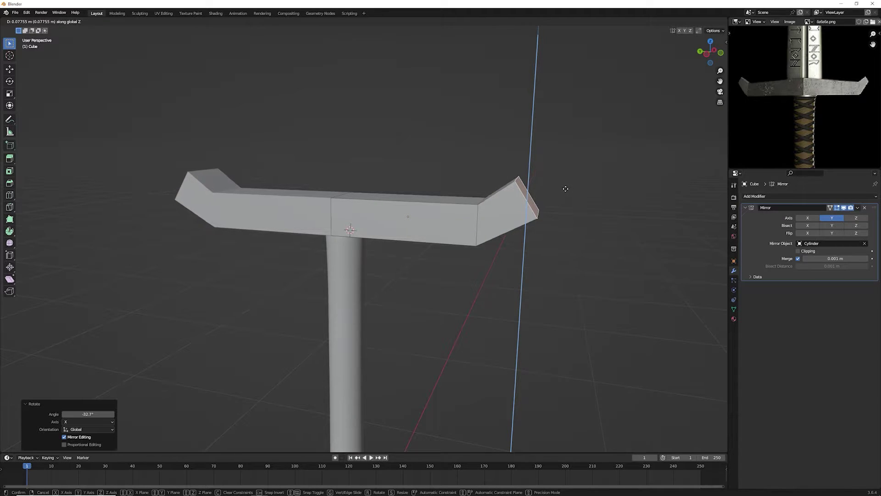
{"action": "key", "text": "x"}
{"action": "key", "text": "z"}
{"action": "left_click", "coordinate": [564, 188]}
{"action": "middle_click_drag", "start_coordinate": [555, 232], "coordinate": [555, 236]}
Step: Reselect the crossguard and view its mesh in wireframe from the Left side
{"action": "key", "text": "Tab"}
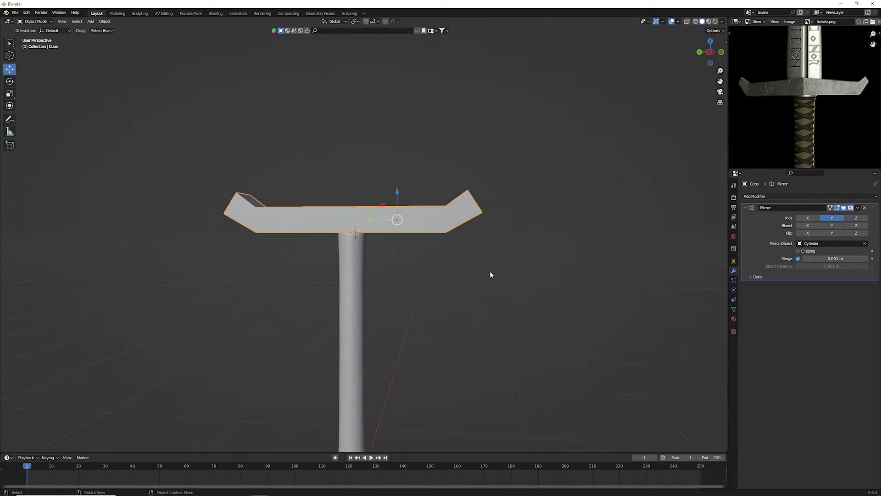
{"action": "left_click", "coordinate": [491, 274]}
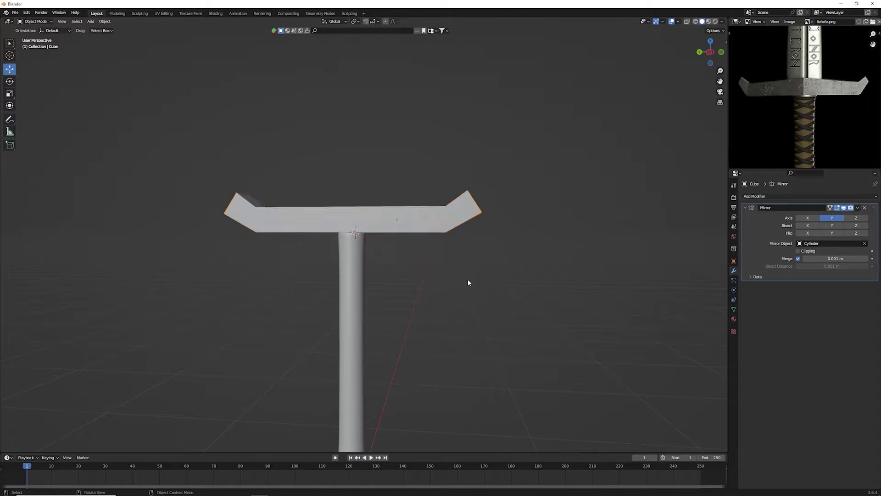
{"action": "left_click", "coordinate": [472, 207]}
{"action": "scroll", "coordinate": [473, 206], "scroll_direction": "up", "scroll_amount": 3}
{"action": "mouse_move", "coordinate": [555, 183]}
{"action": "middle_mouse_down"}
{"action": "mouse_move", "coordinate": [467, 232]}
{"action": "mouse_move", "coordinate": [488, 203]}
{"action": "middle_mouse_up"}
{"action": "key", "text": "Tab"}
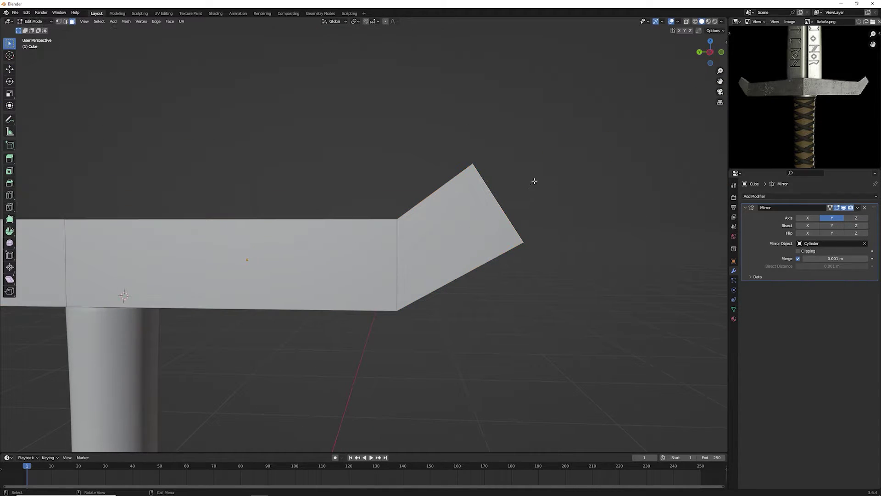
{"action": "left_click", "coordinate": [695, 21]}
{"action": "left_click", "coordinate": [710, 51]}
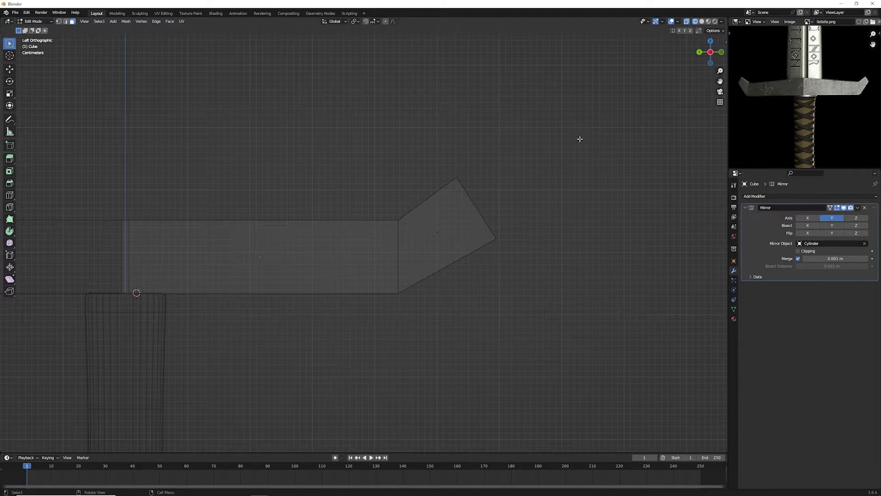
Step: Scale the tip's outer vertices to 0.5712, then return to Object Mode with solid shading
{"action": "left_click_drag", "start_coordinate": [580, 139], "coordinate": [421, 267]}
{"action": "key", "text": "alt+a"}
{"action": "left_click_drag", "start_coordinate": [560, 137], "coordinate": [453, 256]}
{"action": "key", "text": "s"}
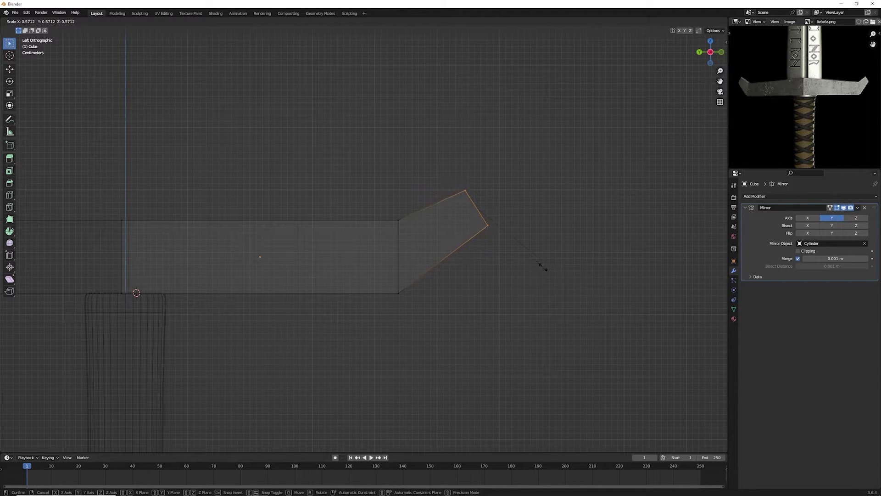
{"action": "left_click", "coordinate": [524, 252]}
{"action": "key", "text": "Tab"}
{"action": "scroll", "coordinate": [478, 309], "scroll_direction": "down", "scroll_amount": 3}
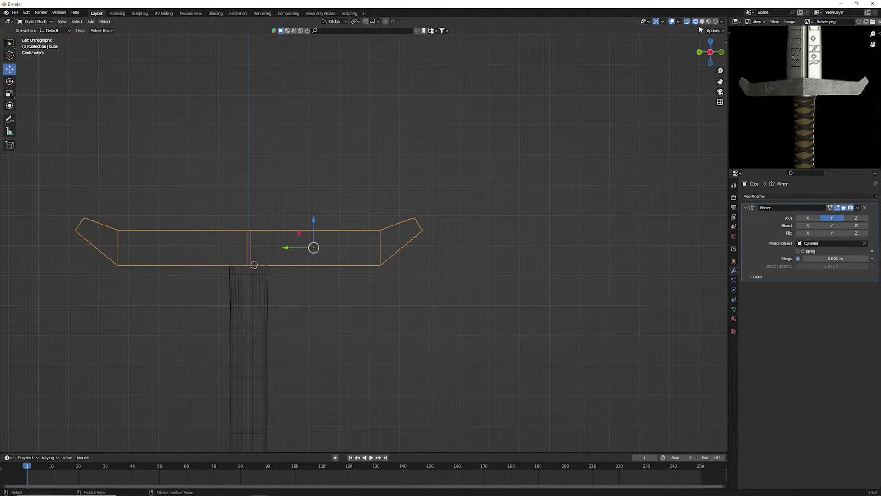
{"action": "left_click", "coordinate": [703, 21]}
Step: Select the crossguard in Edit Mode and try merging at center, then undo it
{"action": "middle_click_drag", "start_coordinate": [593, 128], "coordinate": [395, 299]}
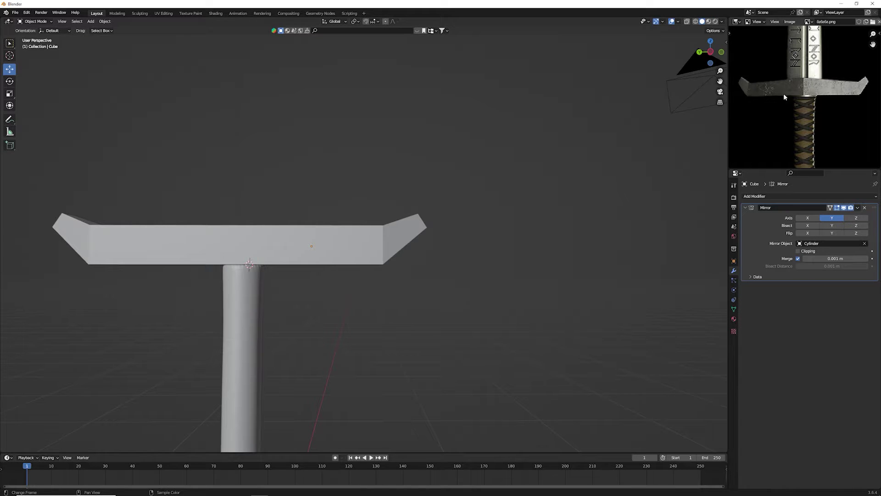
{"action": "mouse_move", "coordinate": [276, 264]}
{"action": "middle_mouse_down"}
{"action": "mouse_move", "coordinate": [247, 256]}
{"action": "mouse_move", "coordinate": [266, 262]}
{"action": "middle_mouse_up"}
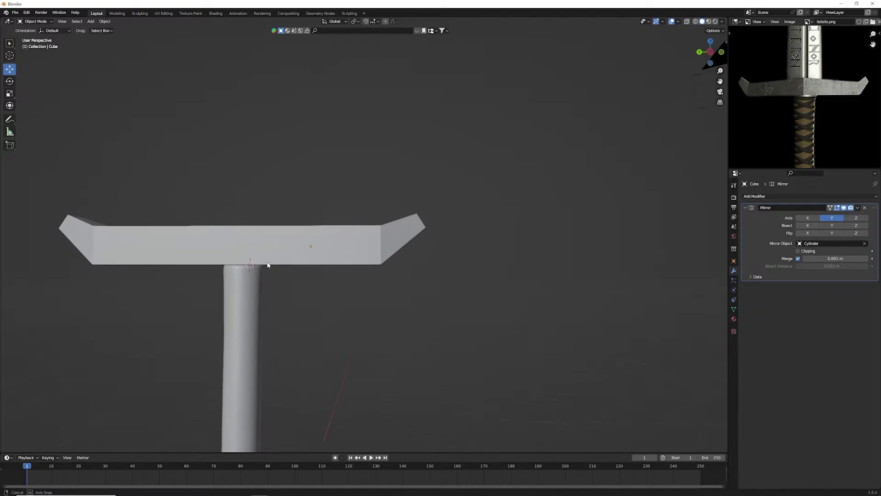
{"action": "mouse_move", "coordinate": [322, 314]}
{"action": "middle_mouse_down"}
{"action": "mouse_move", "coordinate": [397, 280]}
{"action": "mouse_move", "coordinate": [388, 287]}
{"action": "mouse_move", "coordinate": [380, 221]}
{"action": "mouse_move", "coordinate": [470, 205]}
{"action": "middle_mouse_up"}
{"action": "left_click", "coordinate": [387, 285]}
{"action": "key", "text": "Tab"}
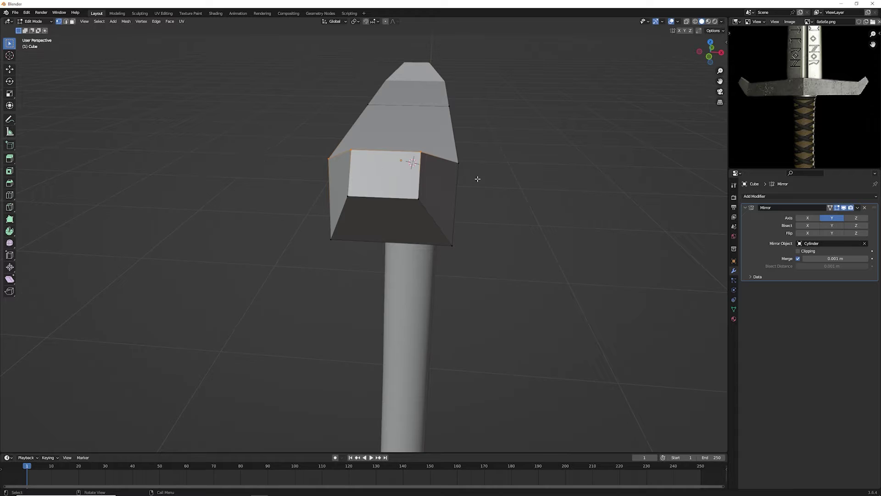
{"action": "key", "text": "m"}
{"action": "left_click", "coordinate": [444, 179]}
{"action": "mouse_move", "coordinate": [462, 193]}
{"action": "middle_mouse_down"}
{"action": "mouse_move", "coordinate": [435, 205]}
{"action": "mouse_move", "coordinate": [339, 287]}
{"action": "mouse_move", "coordinate": [382, 192]}
{"action": "middle_mouse_up"}
{"action": "key", "text": "ctrl+z"}
{"action": "key", "text": "ctrl+z"}
Step: Merge the tip's end-face vertices at center into one point and return to Object Mode
{"action": "left_click", "coordinate": [367, 186]}
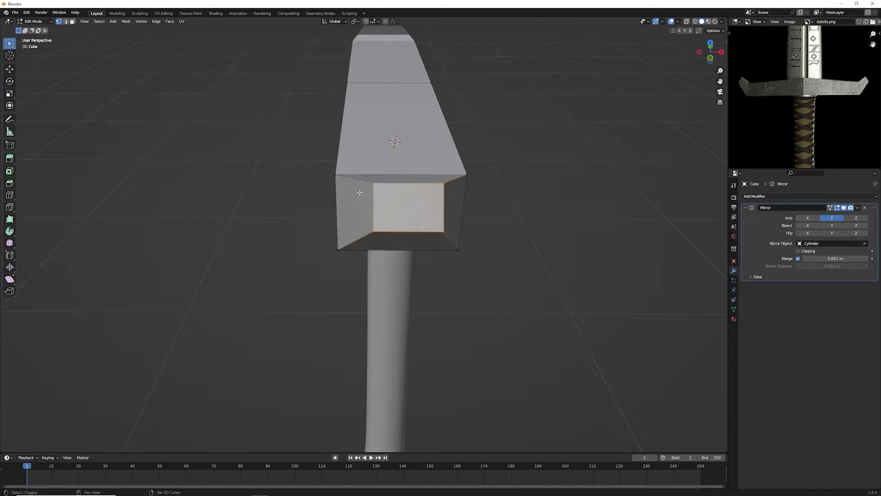
{"action": "key", "text": "m"}
{"action": "left_click", "coordinate": [363, 195]}
{"action": "mouse_move", "coordinate": [364, 197]}
{"action": "middle_mouse_down"}
{"action": "mouse_move", "coordinate": [523, 206]}
{"action": "mouse_move", "coordinate": [530, 261]}
{"action": "mouse_move", "coordinate": [375, 270]}
{"action": "mouse_move", "coordinate": [373, 283]}
{"action": "mouse_move", "coordinate": [313, 254]}
{"action": "mouse_move", "coordinate": [349, 234]}
{"action": "mouse_move", "coordinate": [385, 253]}
{"action": "mouse_move", "coordinate": [309, 262]}
{"action": "mouse_move", "coordinate": [519, 201]}
{"action": "middle_mouse_up"}
{"action": "key", "text": "Tab"}
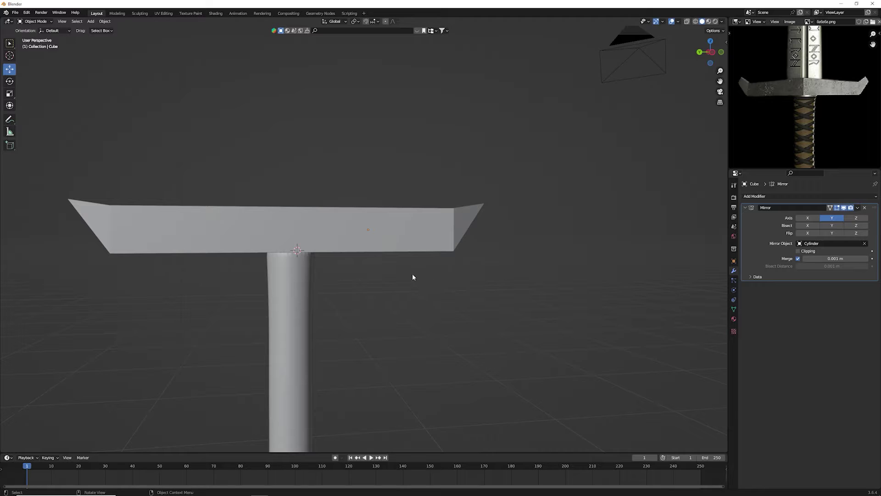
Step: Raise the crossguard's tip points 0.043965 m along Z in Edit Mode
{"action": "mouse_move", "coordinate": [412, 277]}
{"action": "middle_mouse_down"}
{"action": "mouse_move", "coordinate": [350, 262]}
{"action": "mouse_move", "coordinate": [333, 278]}
{"action": "mouse_move", "coordinate": [336, 260]}
{"action": "middle_mouse_up"}
{"action": "scroll", "coordinate": [345, 265], "scroll_direction": "down", "scroll_amount": 4}
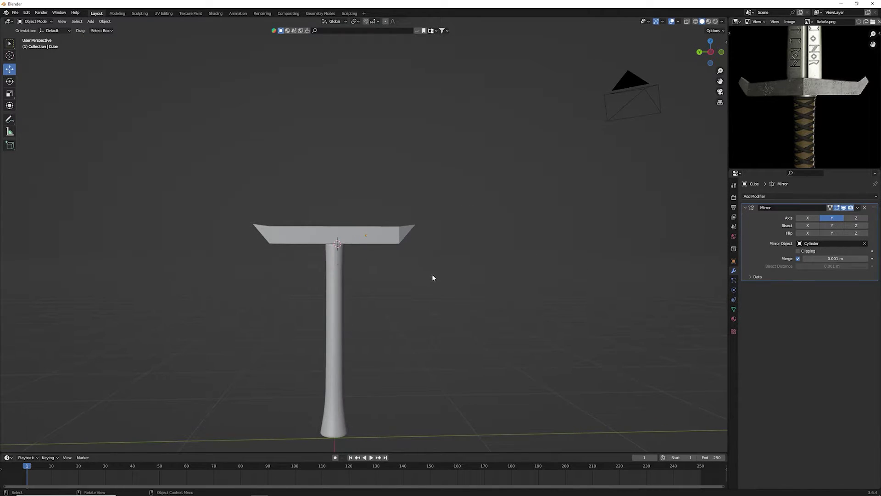
{"action": "mouse_move", "coordinate": [409, 288]}
{"action": "middle_mouse_down"}
{"action": "mouse_move", "coordinate": [365, 296]}
{"action": "mouse_move", "coordinate": [289, 221]}
{"action": "mouse_move", "coordinate": [313, 266]}
{"action": "mouse_move", "coordinate": [329, 224]}
{"action": "mouse_move", "coordinate": [321, 213]}
{"action": "middle_mouse_up"}
{"action": "scroll", "coordinate": [310, 252], "scroll_direction": "up", "scroll_amount": 4}
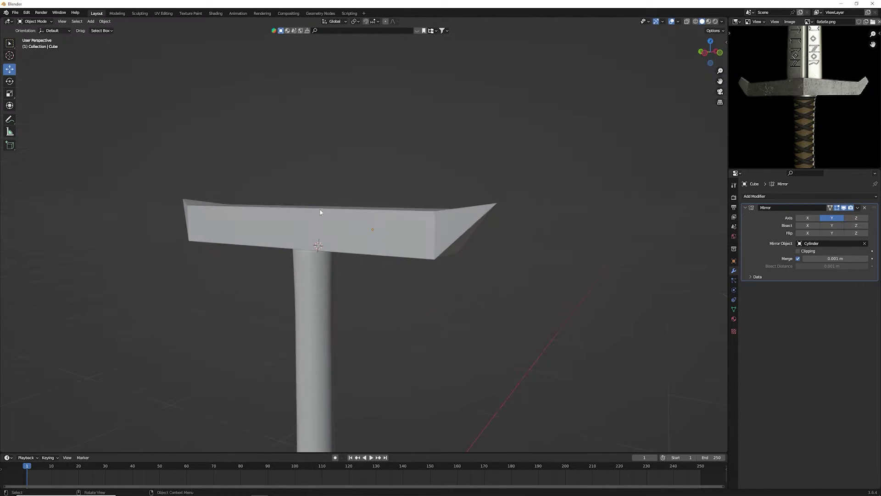
{"action": "left_click", "coordinate": [320, 212]}
{"action": "key", "text": "Tab"}
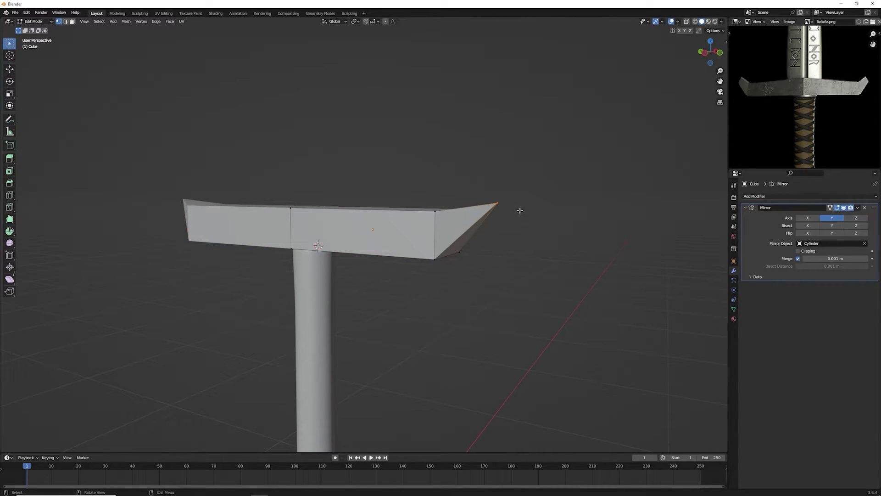
{"action": "key", "text": "g"}
{"action": "key", "text": "z"}
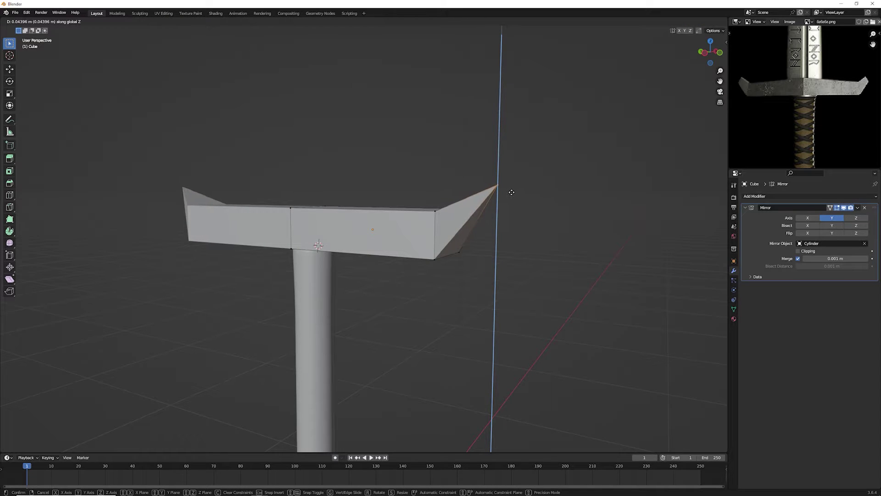
{"action": "left_click", "coordinate": [512, 192]}
{"action": "middle_click_drag", "start_coordinate": [511, 192], "coordinate": [530, 199]}
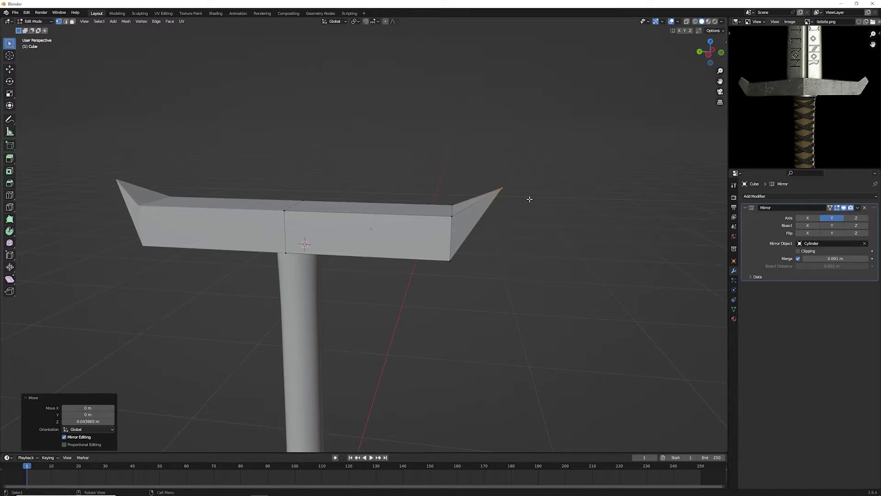
Step: Abandon a tip extrusion, then return to Object Mode and view the guard from the front
{"action": "key", "text": "e"}
{"action": "key", "text": "Escape"}
{"action": "key", "text": "e"}
{"action": "key", "text": "Escape"}
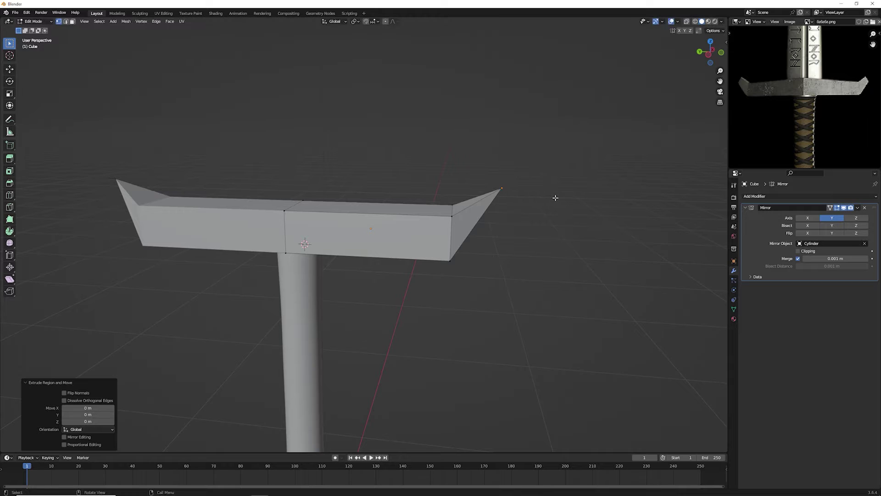
{"action": "key", "text": "ctrl+z"}
{"action": "key", "text": "Tab"}
{"action": "mouse_move", "coordinate": [517, 274]}
{"action": "middle_mouse_down"}
{"action": "mouse_move", "coordinate": [524, 263]}
{"action": "mouse_move", "coordinate": [494, 305]}
{"action": "mouse_move", "coordinate": [432, 303]}
{"action": "mouse_move", "coordinate": [378, 269]}
{"action": "middle_mouse_up"}
{"action": "scroll", "coordinate": [493, 302], "scroll_direction": "down", "scroll_amount": 5}
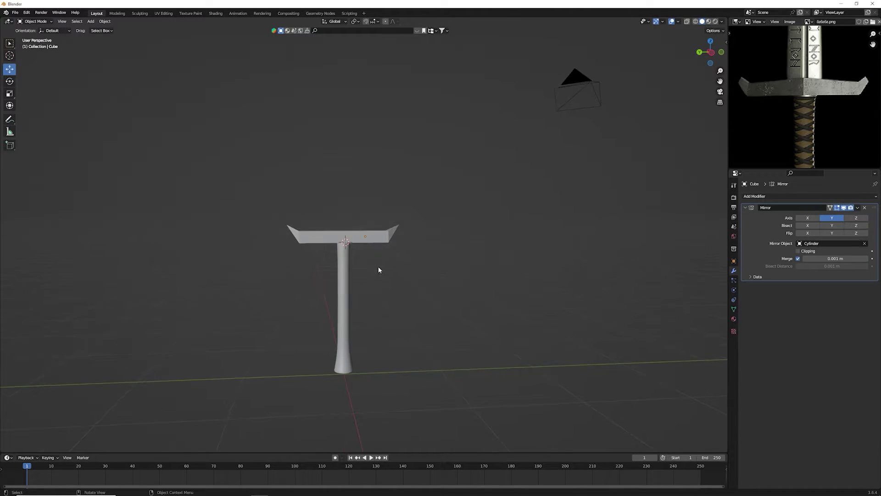
Step: Orbit and zoom around the crossguard to inspect it from above and the front
{"action": "scroll", "coordinate": [379, 270], "scroll_direction": "up", "scroll_amount": 3}
{"action": "middle_click_drag", "start_coordinate": [427, 230], "coordinate": [437, 225]}
{"action": "scroll", "coordinate": [861, 79], "scroll_direction": "down", "scroll_amount": 2}
{"action": "scroll", "coordinate": [826, 110], "scroll_direction": "down", "scroll_amount": 2}
{"action": "scroll", "coordinate": [813, 143], "scroll_direction": "down", "scroll_amount": 2}
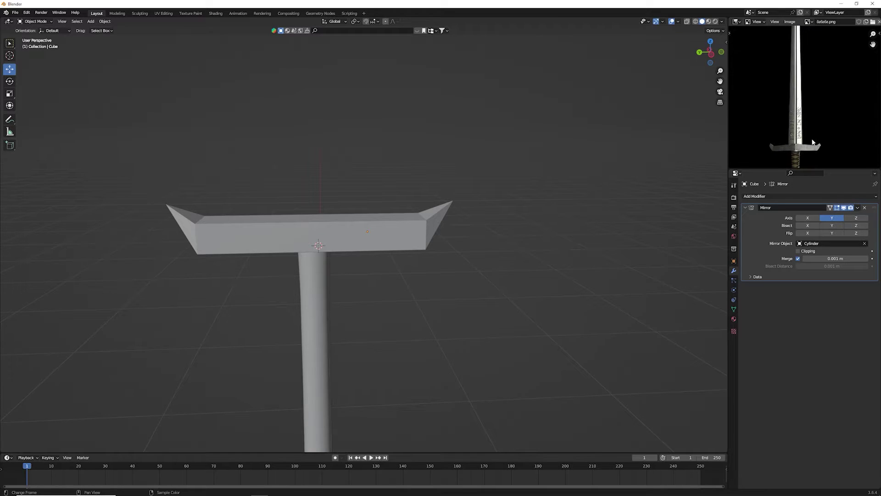
{"action": "scroll", "coordinate": [808, 133], "scroll_direction": "down", "scroll_amount": 2}
{"action": "scroll", "coordinate": [816, 110], "scroll_direction": "up", "scroll_amount": 3}
{"action": "scroll", "coordinate": [816, 115], "scroll_direction": "down", "scroll_amount": 3}
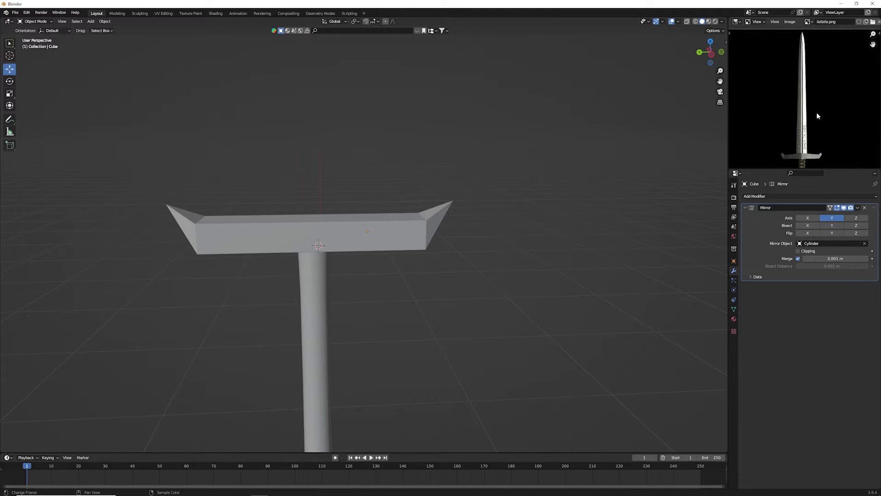
{"action": "scroll", "coordinate": [814, 131], "scroll_direction": "down", "scroll_amount": 1, "text": "shift"}
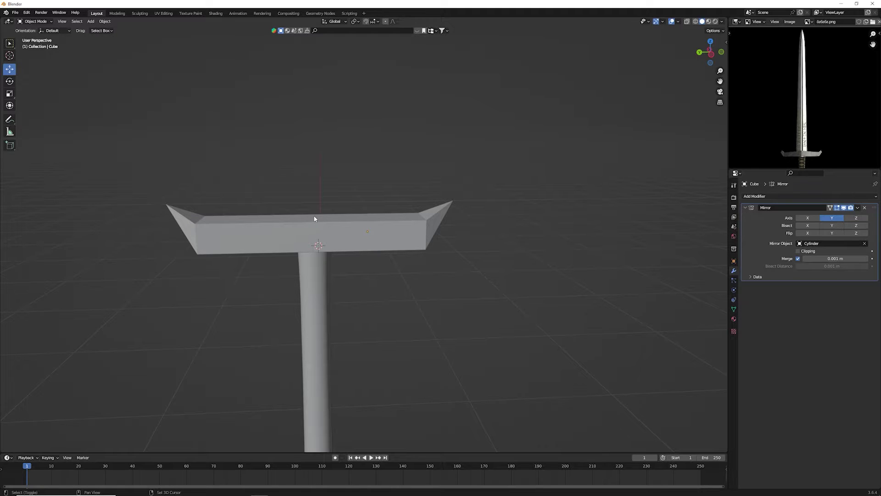
{"action": "middle_click_drag", "start_coordinate": [314, 220], "coordinate": [423, 226]}
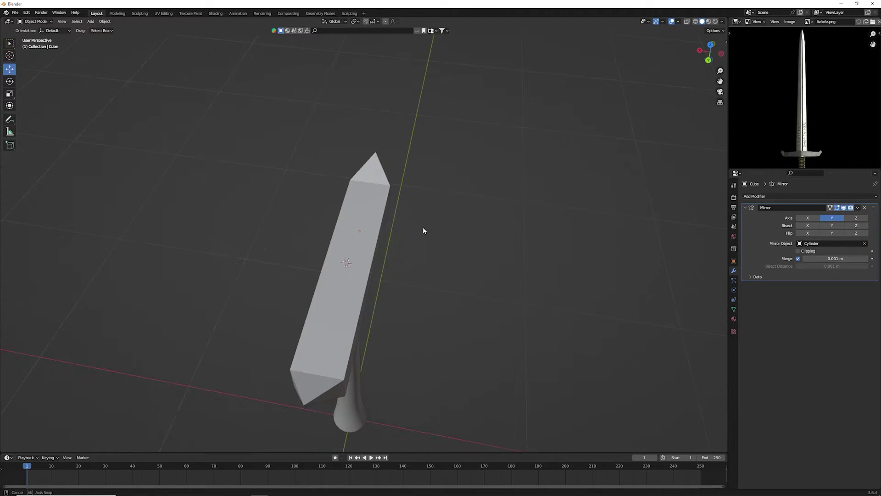
{"action": "mouse_move", "coordinate": [356, 255]}
{"action": "middle_mouse_down"}
{"action": "mouse_move", "coordinate": [302, 223]}
{"action": "mouse_move", "coordinate": [286, 195]}
{"action": "middle_mouse_up"}
Step: Add a new cube and scale it down to 0.101
{"action": "left_click", "coordinate": [91, 21]}
{"action": "mouse_move", "coordinate": [101, 28]}
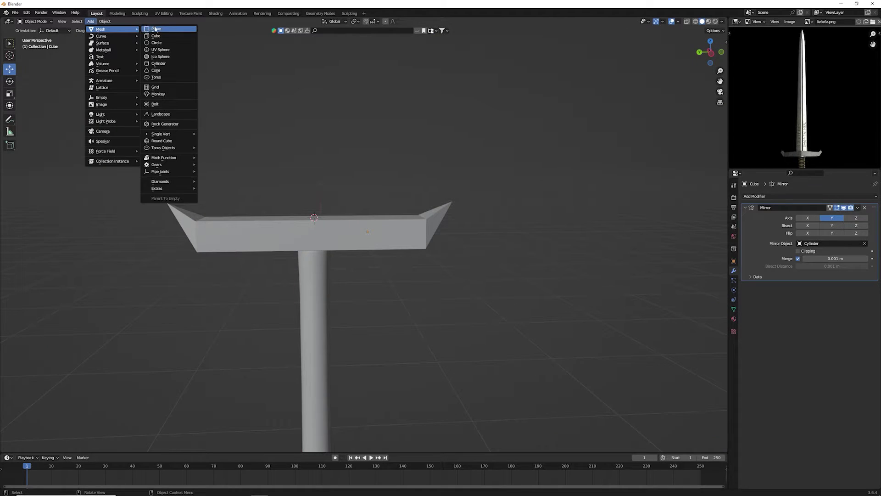
{"action": "left_click", "coordinate": [167, 37]}
{"action": "key", "text": "s"}
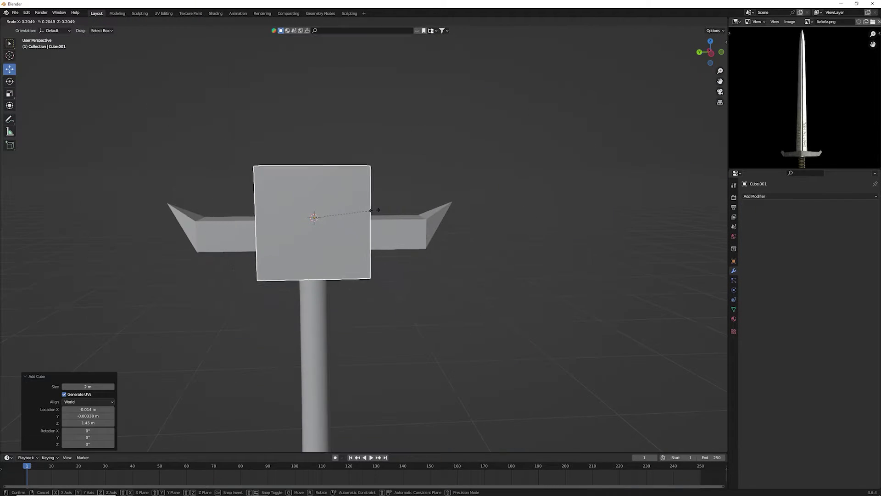
{"action": "left_click", "coordinate": [320, 222]}
{"action": "left_click", "coordinate": [10, 56]}
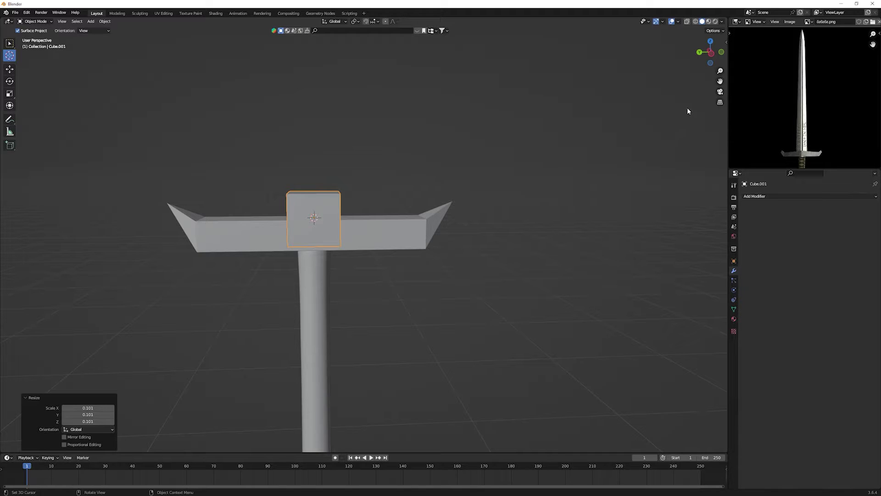
Step: From Left Orthographic view, raise the small cube about 0.1 m along Z onto the crossguard
{"action": "left_click", "coordinate": [711, 54]}
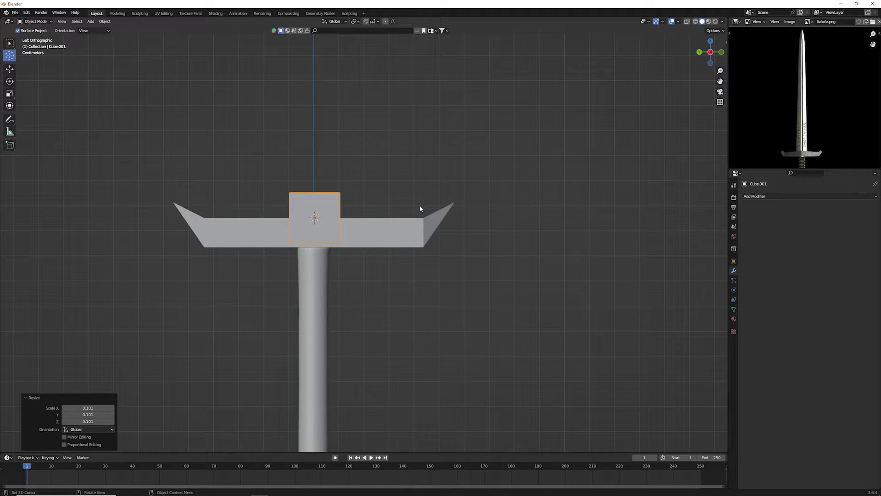
{"action": "key", "text": "g"}
{"action": "key", "text": "y"}
{"action": "key", "text": "z"}
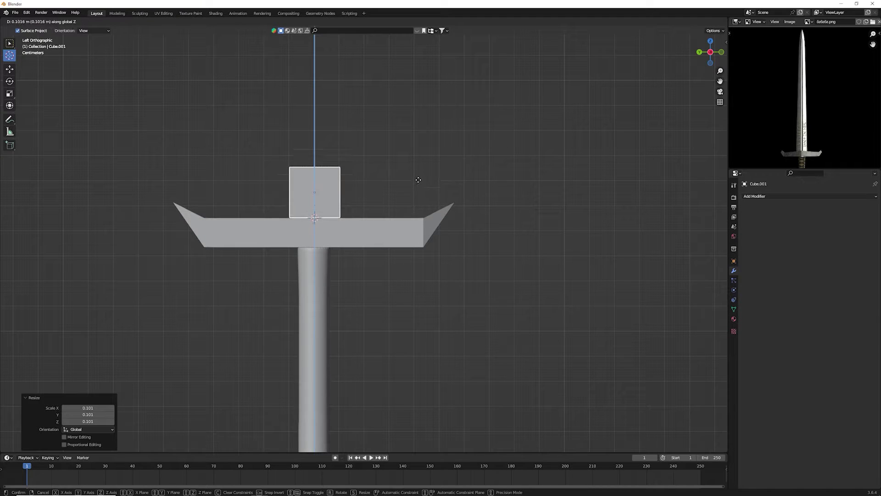
{"action": "left_click", "coordinate": [419, 179]}
{"action": "scroll", "coordinate": [291, 198], "scroll_direction": "up", "scroll_amount": 6}
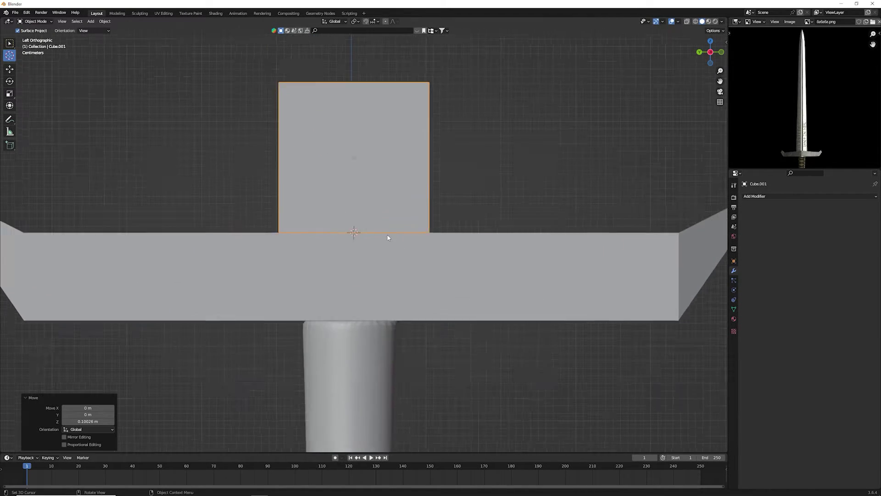
{"action": "scroll", "coordinate": [387, 235], "scroll_direction": "up", "scroll_amount": 5}
{"action": "scroll", "coordinate": [368, 238], "scroll_direction": "down", "scroll_amount": 3}
{"action": "scroll", "coordinate": [336, 236], "scroll_direction": "down", "scroll_amount": 4}
{"action": "mouse_move", "coordinate": [395, 232]}
{"action": "middle_mouse_down"}
{"action": "mouse_move", "coordinate": [498, 215]}
{"action": "mouse_move", "coordinate": [703, 63]}
{"action": "middle_mouse_up"}
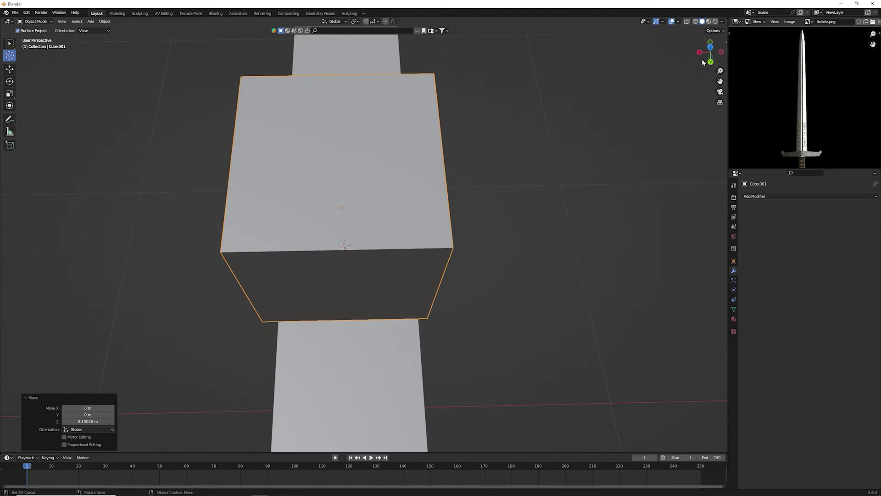
{"action": "left_click", "coordinate": [710, 47]}
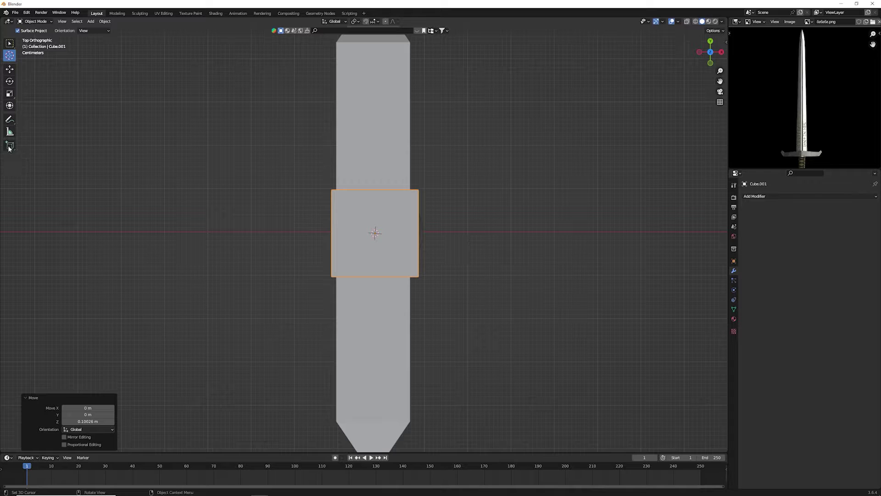
Step: Squash the small cube along X to scale 0.072, making a thin slab on the crossguard
{"action": "left_click", "coordinate": [11, 94]}
{"action": "left_click_drag", "start_coordinate": [404, 235], "coordinate": [376, 234]}
{"action": "scroll", "coordinate": [791, 55], "scroll_direction": "up", "scroll_amount": 3}
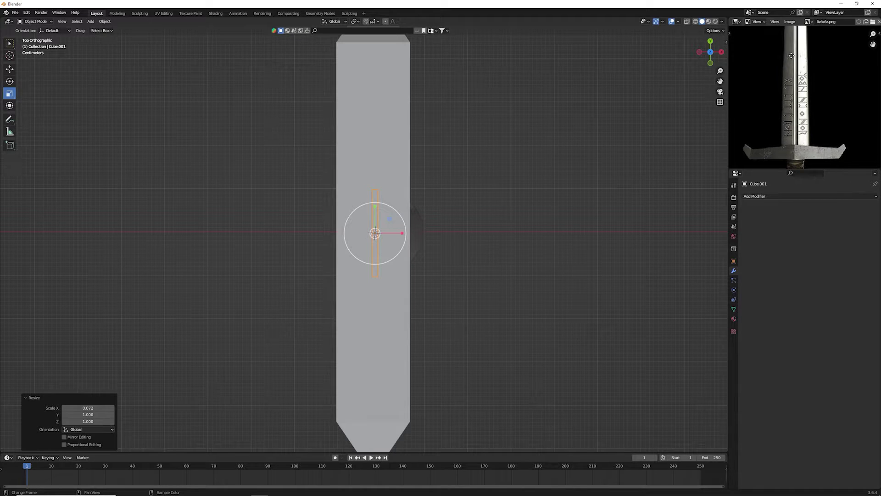
{"action": "middle_click_drag", "start_coordinate": [792, 55], "coordinate": [806, 160]}
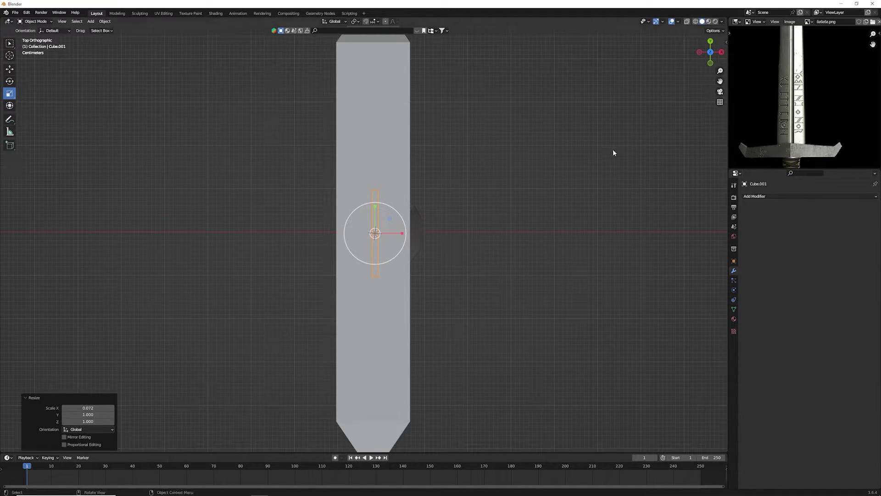
{"action": "scroll", "coordinate": [789, 101], "scroll_direction": "down", "scroll_amount": 2}
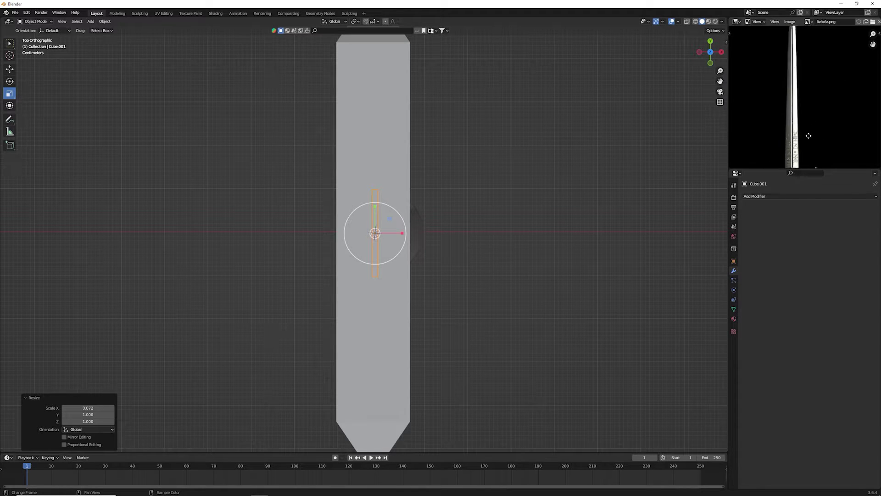
{"action": "scroll", "coordinate": [809, 119], "scroll_direction": "down", "scroll_amount": 3}
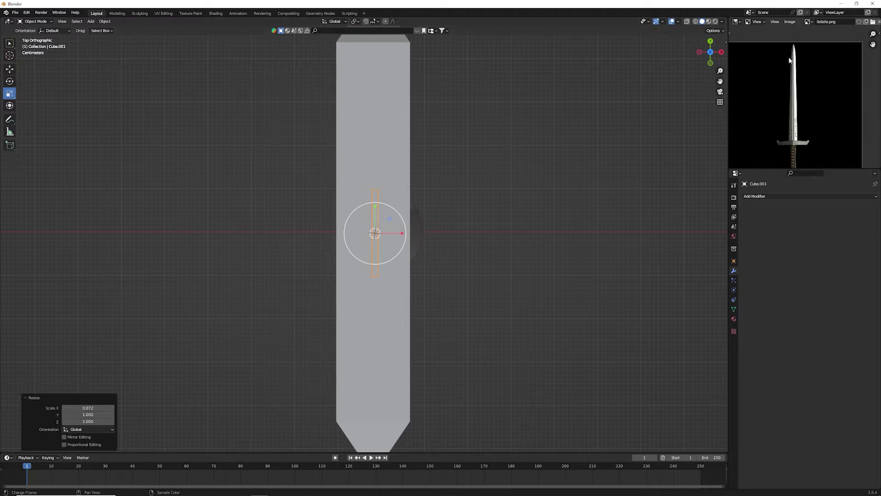
{"action": "scroll", "coordinate": [794, 51], "scroll_direction": "up", "scroll_amount": 4}
{"action": "scroll", "coordinate": [796, 65], "scroll_direction": "down", "scroll_amount": 1}
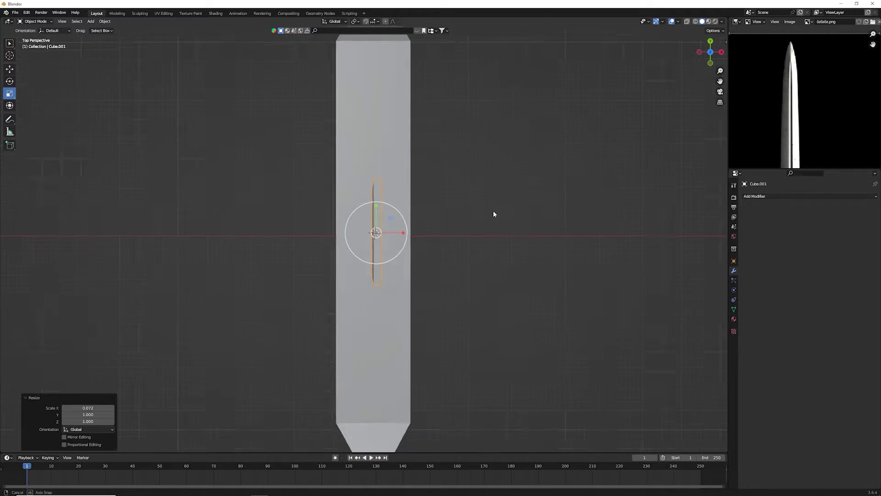
{"action": "mouse_move", "coordinate": [494, 212]}
{"action": "middle_mouse_down"}
{"action": "mouse_move", "coordinate": [577, 168]}
{"action": "mouse_move", "coordinate": [570, 141]}
{"action": "middle_mouse_up"}
Step: Nudge the crossguard and then the small cube slightly along the vertical axis
{"action": "middle_click_drag", "start_coordinate": [809, 120], "coordinate": [774, 129]}
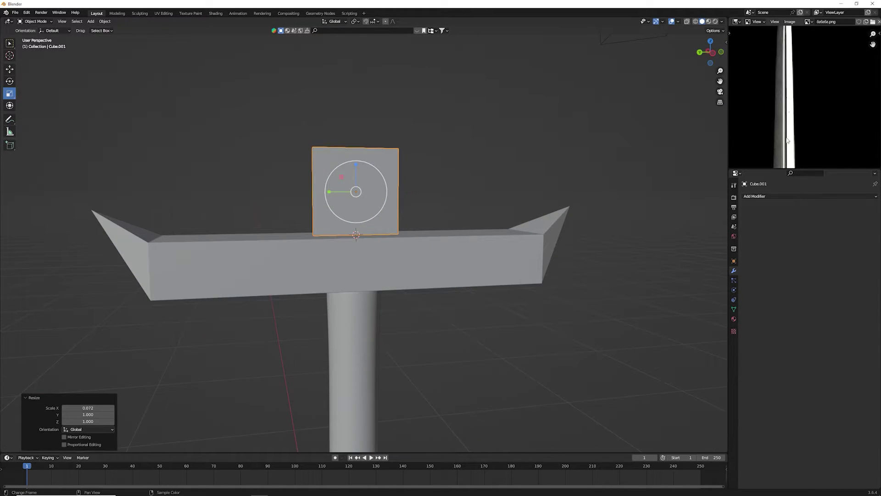
{"action": "scroll", "coordinate": [774, 129], "scroll_direction": "up", "scroll_amount": 2}
{"action": "middle_click_drag", "start_coordinate": [411, 205], "coordinate": [468, 183]}
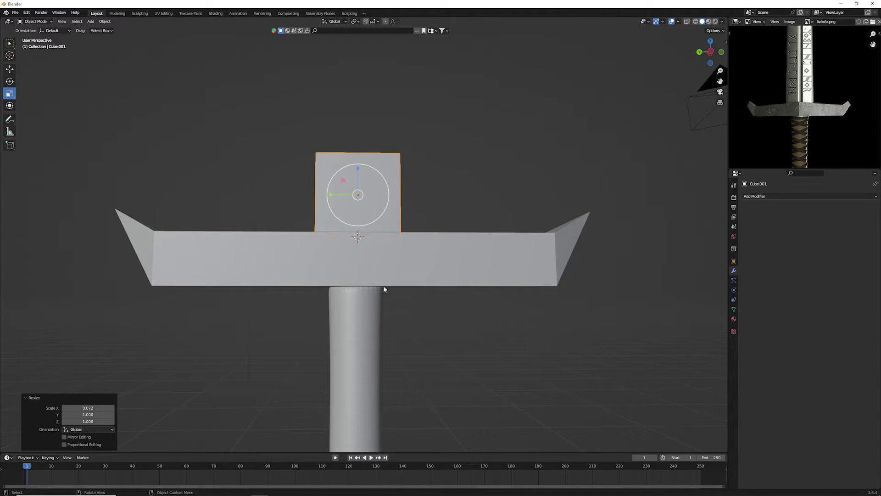
{"action": "left_click", "coordinate": [372, 253]}
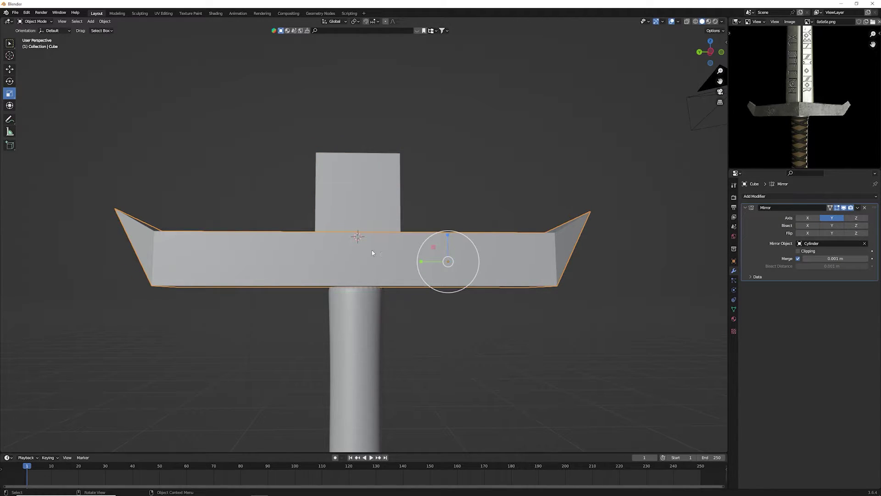
{"action": "left_click", "coordinate": [9, 70]}
{"action": "left_click_drag", "start_coordinate": [448, 234], "coordinate": [449, 236]}
{"action": "left_click", "coordinate": [417, 165]}
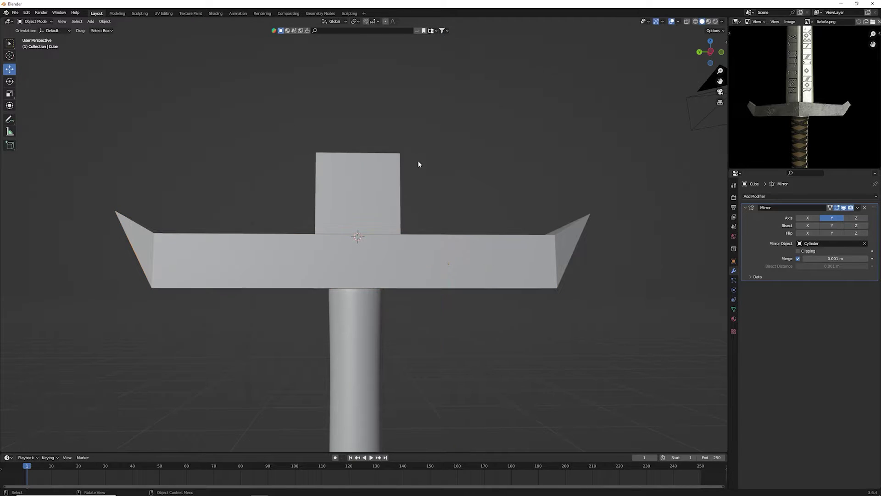
{"action": "left_click", "coordinate": [358, 193]}
{"action": "left_click_drag", "start_coordinate": [358, 170], "coordinate": [358, 173]}
Step: Check the cube from the side in wireframe, then return to solid shading
{"action": "middle_click_drag", "start_coordinate": [471, 161], "coordinate": [478, 173]}
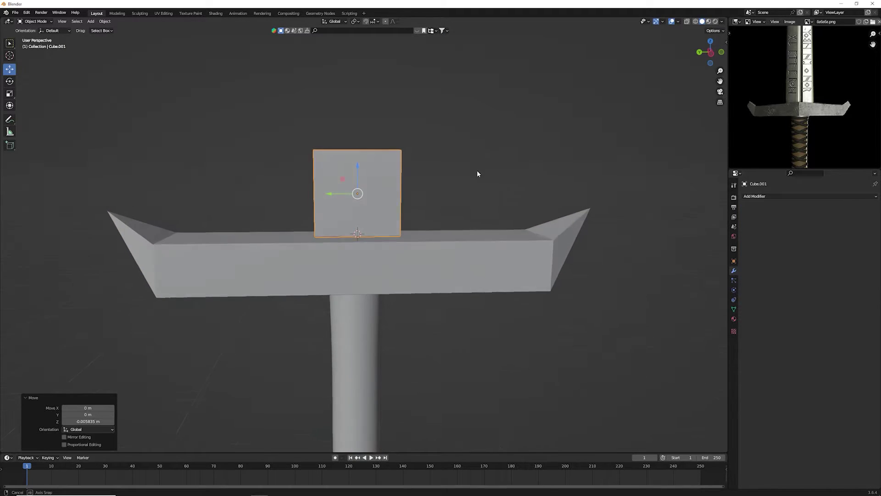
{"action": "left_click", "coordinate": [711, 54]}
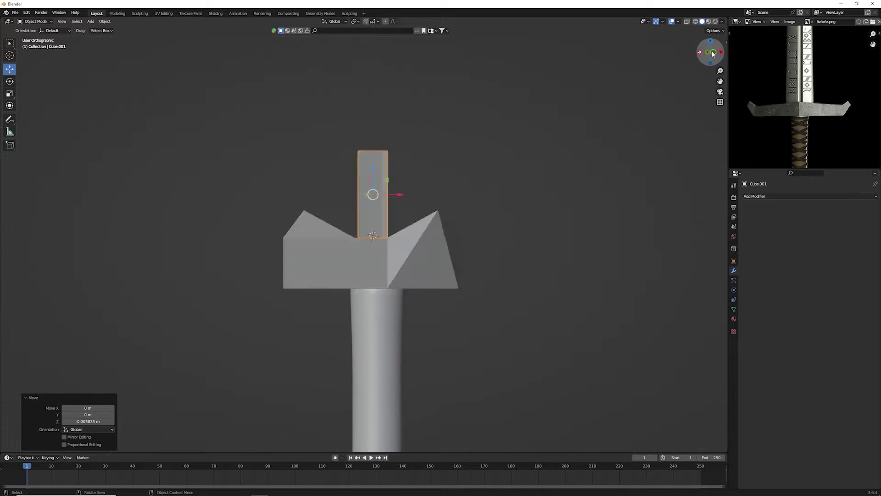
{"action": "left_click", "coordinate": [696, 21]}
{"action": "scroll", "coordinate": [357, 201], "scroll_direction": "up", "scroll_amount": 5}
{"action": "scroll", "coordinate": [349, 195], "scroll_direction": "down", "scroll_amount": 5}
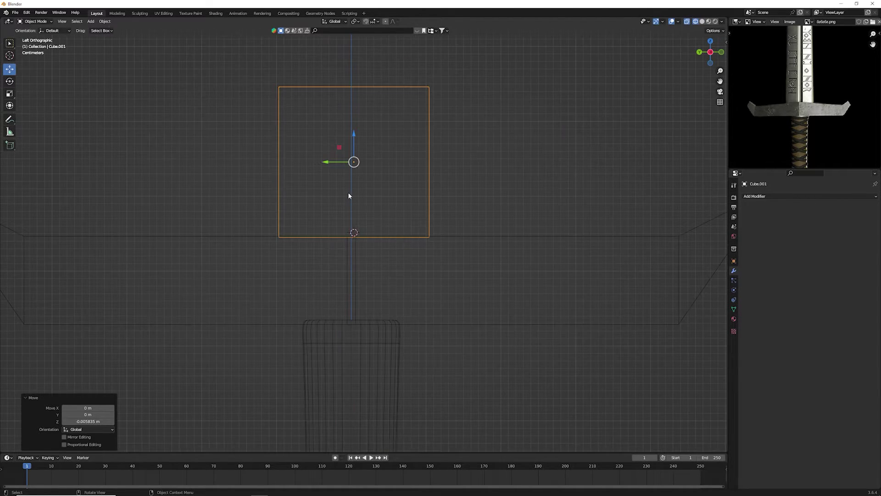
{"action": "middle_click_drag", "start_coordinate": [511, 134], "coordinate": [633, 94]}
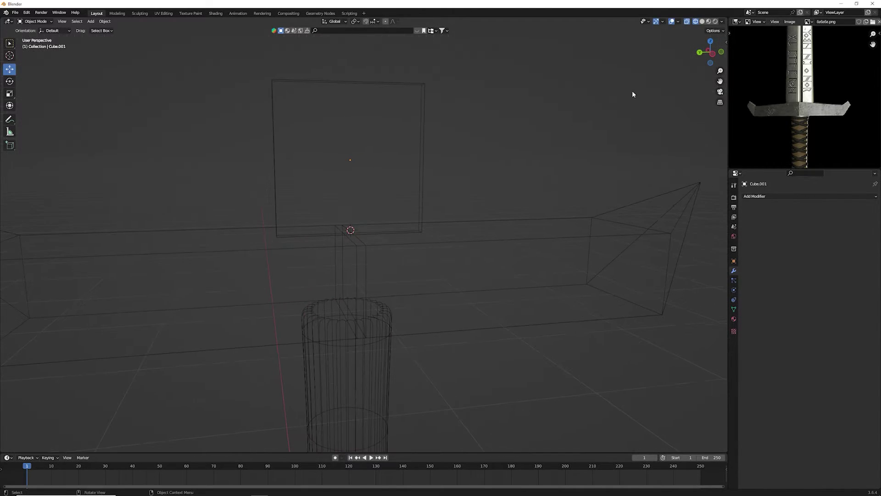
{"action": "left_click", "coordinate": [710, 22]}
Step: Scale the small cube slightly along the Y axis
{"action": "scroll", "coordinate": [448, 174], "scroll_direction": "down", "scroll_amount": 4}
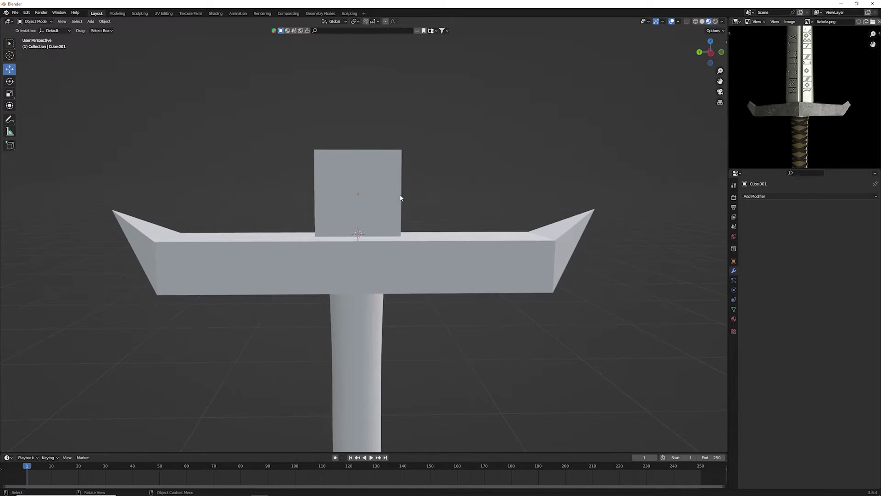
{"action": "mouse_move", "coordinate": [427, 186]}
{"action": "middle_mouse_down"}
{"action": "mouse_move", "coordinate": [417, 189]}
{"action": "mouse_move", "coordinate": [415, 178]}
{"action": "middle_mouse_up"}
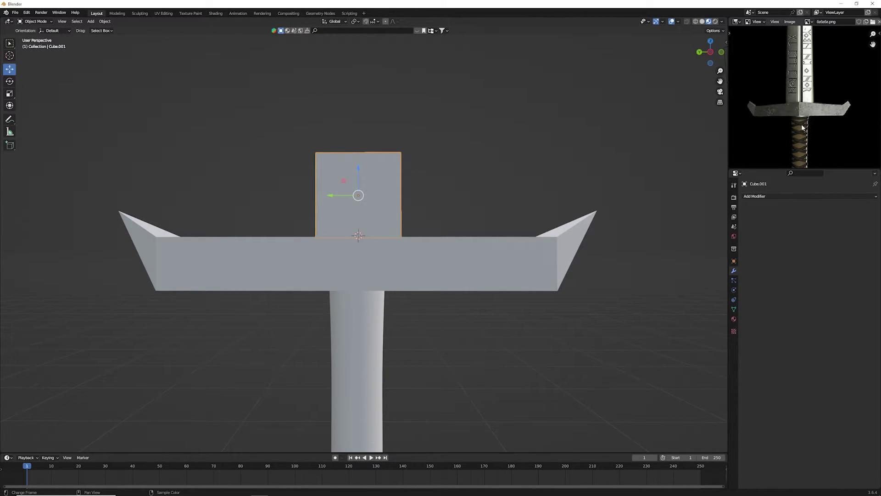
{"action": "scroll", "coordinate": [476, 299], "scroll_direction": "up", "scroll_amount": 3}
{"action": "middle_click_drag", "start_coordinate": [469, 282], "coordinate": [467, 294]}
{"action": "scroll", "coordinate": [467, 295], "scroll_direction": "down", "scroll_amount": 2}
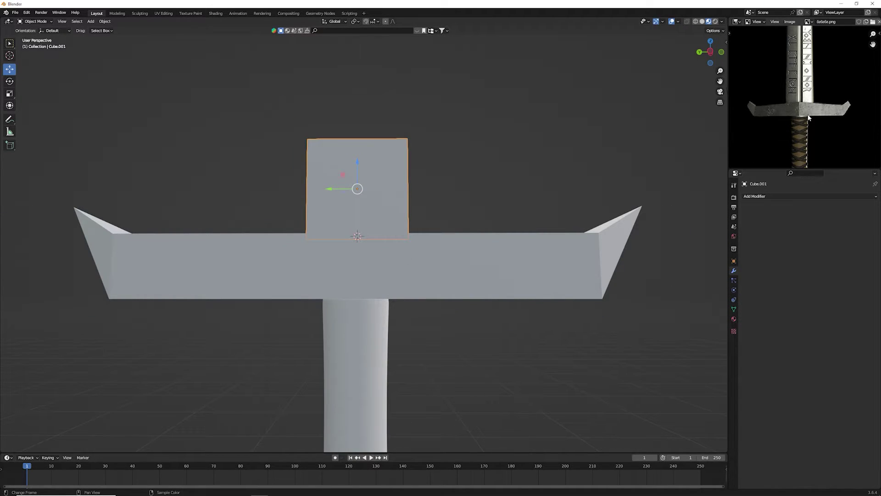
{"action": "scroll", "coordinate": [809, 117], "scroll_direction": "up", "scroll_amount": 4}
{"action": "scroll", "coordinate": [806, 133], "scroll_direction": "up", "scroll_amount": 3}
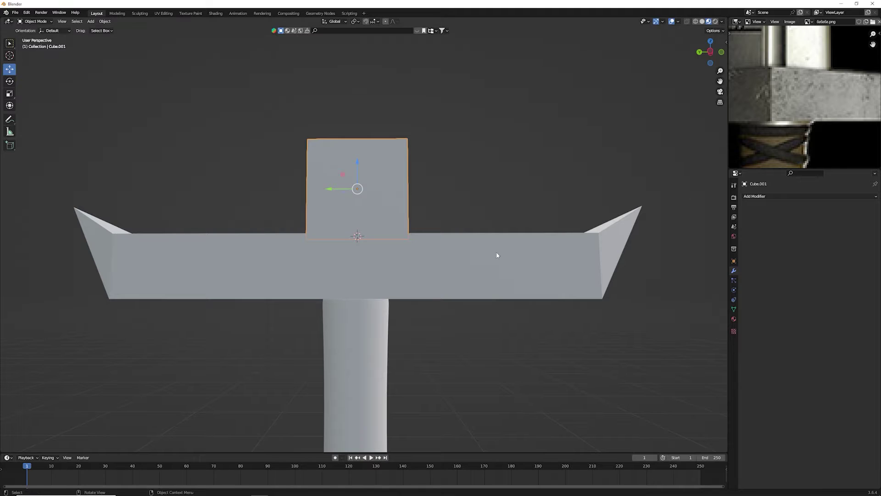
{"action": "scroll", "coordinate": [404, 288], "scroll_direction": "down", "scroll_amount": 4}
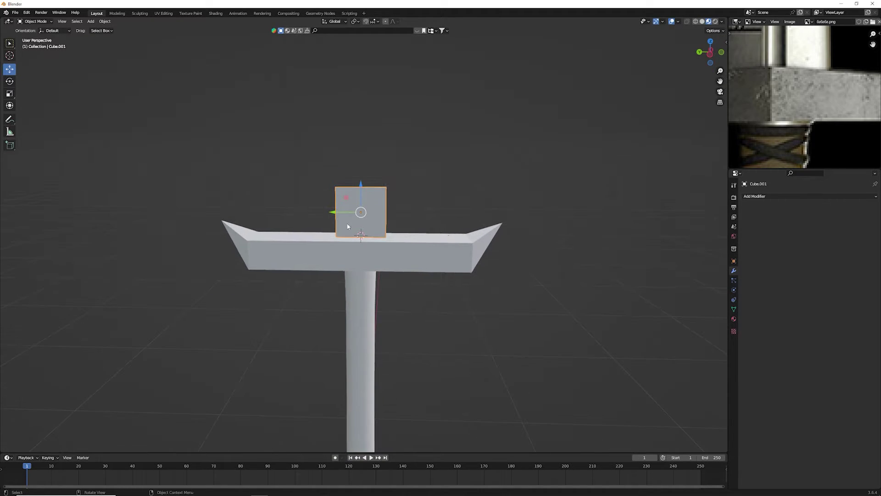
{"action": "left_click", "coordinate": [9, 92]}
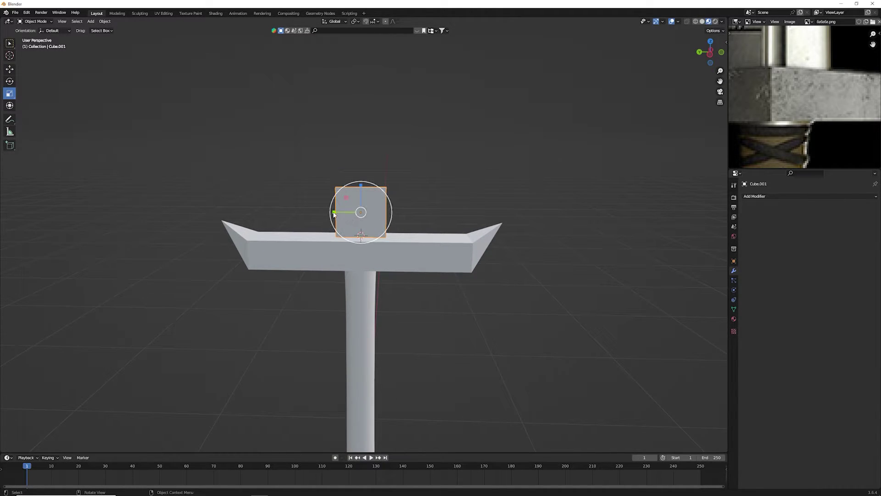
{"action": "left_click_drag", "start_coordinate": [333, 215], "coordinate": [331, 212]}
{"action": "scroll", "coordinate": [309, 310], "scroll_direction": "down", "scroll_amount": 5}
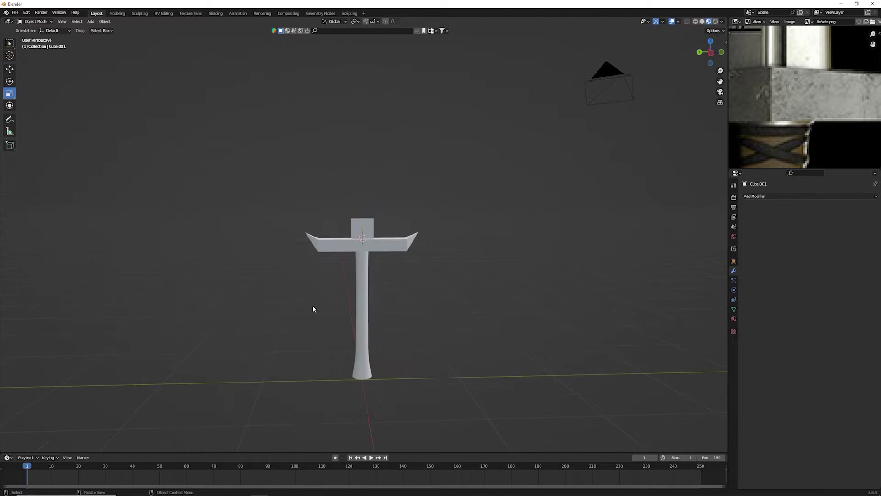
Step: Select the small block and show the model in wireframe shading
{"action": "middle_click_drag", "start_coordinate": [313, 294], "coordinate": [337, 190]}
{"action": "left_click", "coordinate": [363, 228]}
{"action": "middle_click_drag", "start_coordinate": [363, 228], "coordinate": [395, 167]}
{"action": "scroll", "coordinate": [413, 161], "scroll_direction": "up", "scroll_amount": 5}
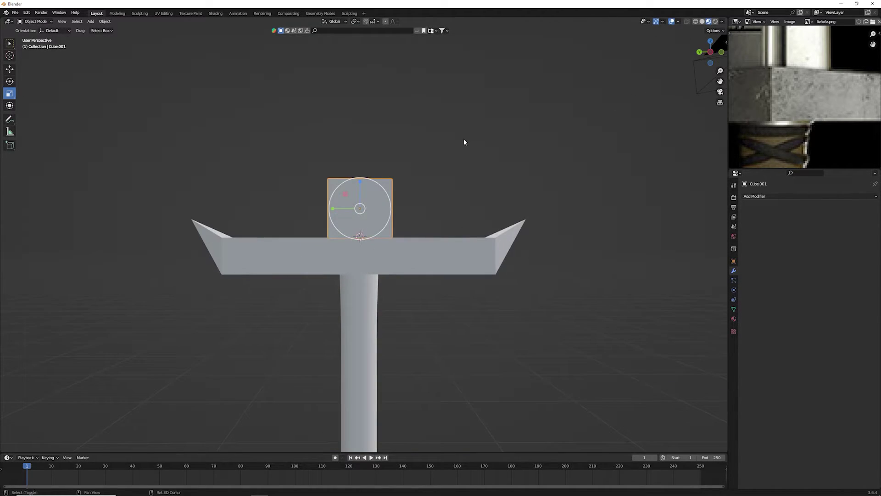
{"action": "left_click", "coordinate": [696, 21]}
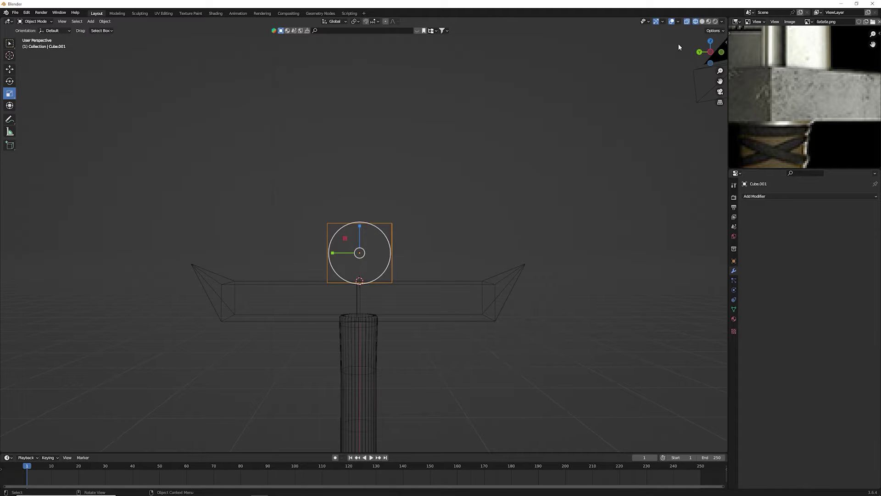
Step: Enter Edit Mode and box-select the top vertices of the small block
{"action": "key", "text": "Tab"}
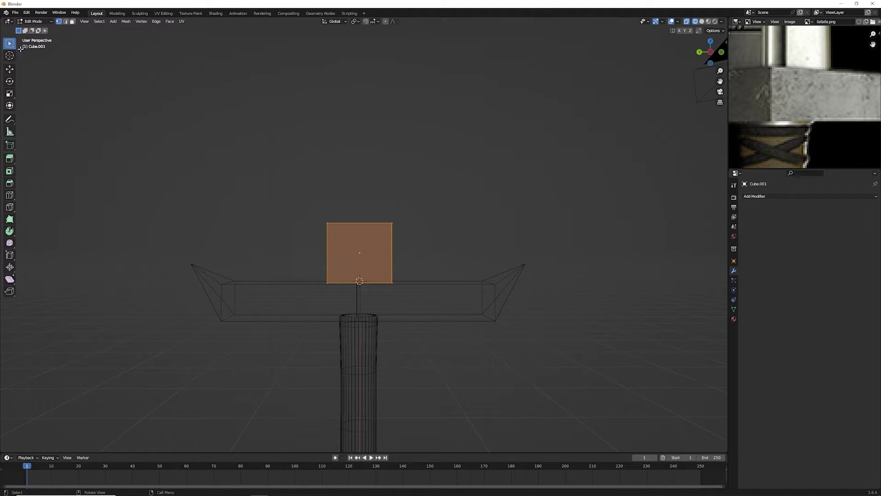
{"action": "left_click", "coordinate": [32, 22]}
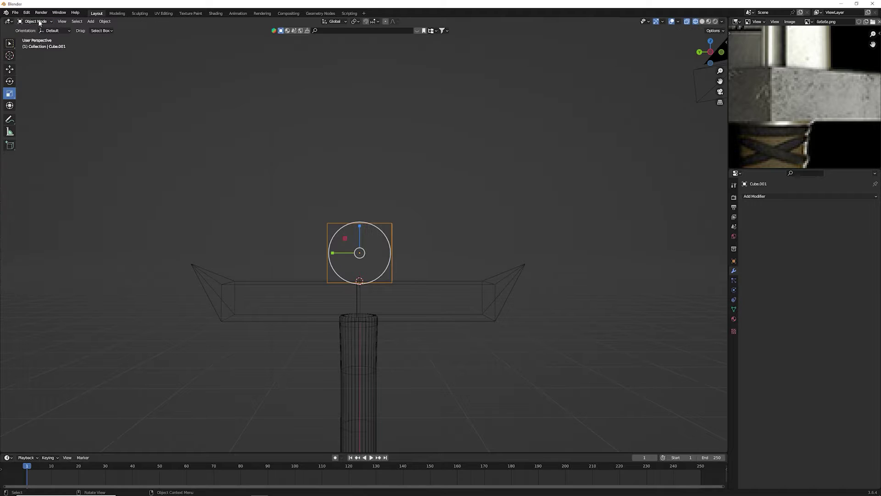
{"action": "left_click", "coordinate": [36, 22]}
{"action": "left_click", "coordinate": [36, 37]}
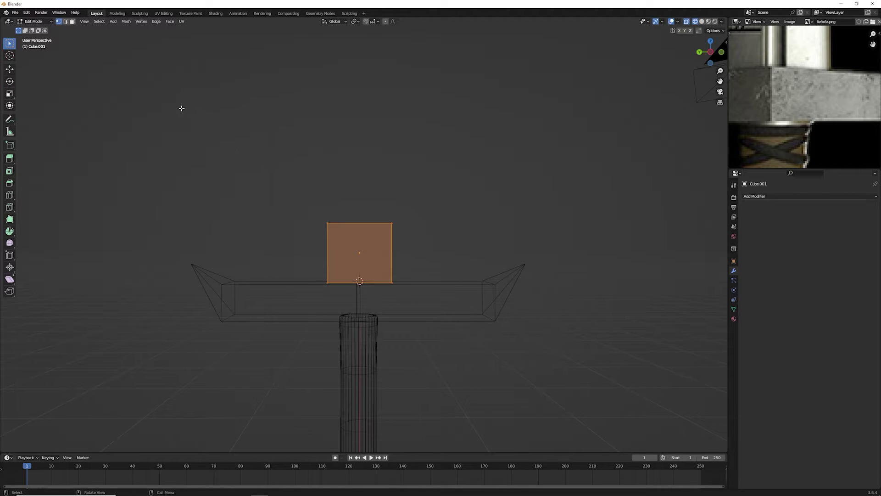
{"action": "left_click_drag", "start_coordinate": [444, 177], "coordinate": [220, 238]}
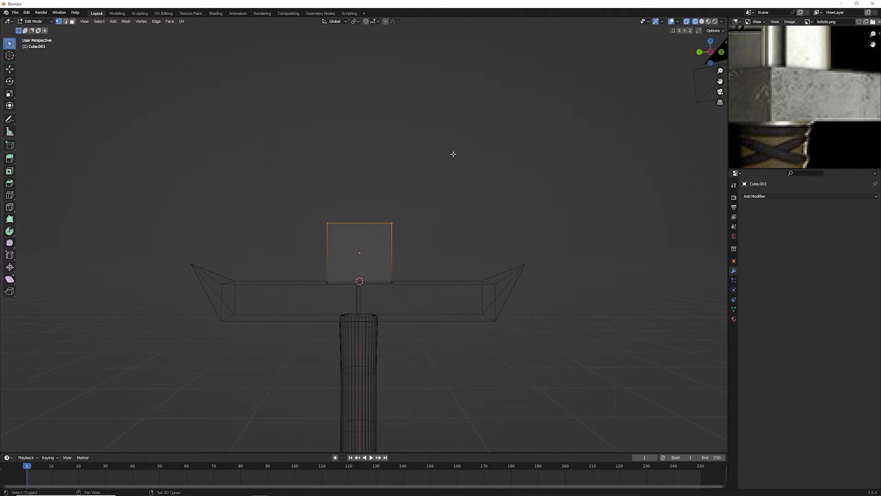
{"action": "mouse_move", "coordinate": [453, 154]}
{"action": "middle_mouse_down"}
{"action": "mouse_move", "coordinate": [446, 319]}
{"action": "mouse_move", "coordinate": [426, 225]}
{"action": "mouse_move", "coordinate": [420, 274]}
{"action": "mouse_move", "coordinate": [396, 275]}
{"action": "middle_mouse_up"}
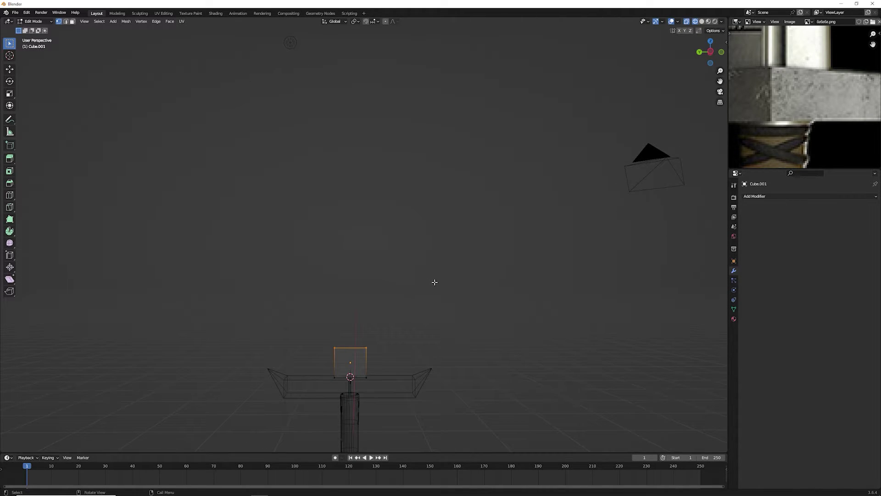
Step: Pull the top vertices 2.968 m up along Z into a long blade, then exit to Object Mode
{"action": "key", "text": "g"}
{"action": "key", "text": "z"}
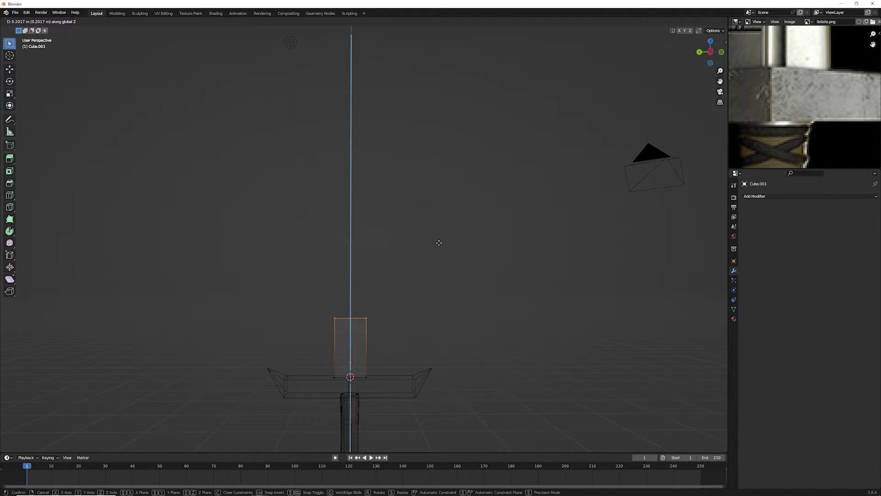
{"action": "left_click", "coordinate": [432, 397]}
{"action": "scroll", "coordinate": [432, 397], "scroll_direction": "down", "scroll_amount": 3}
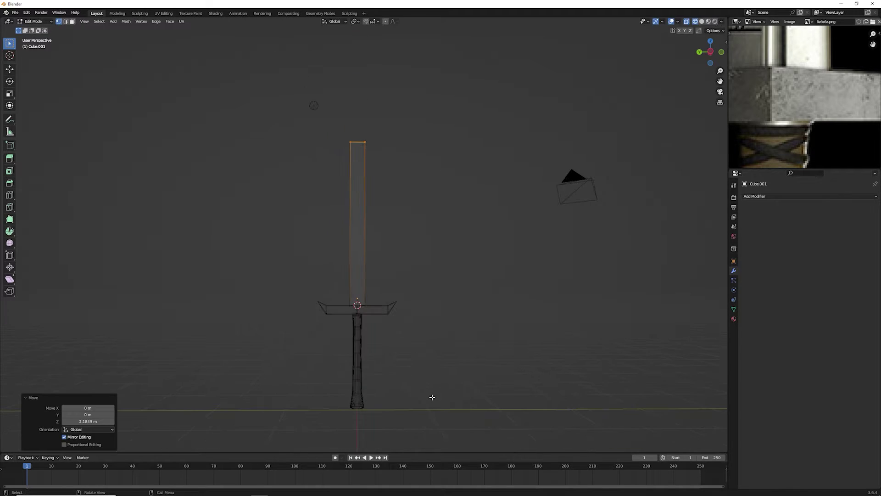
{"action": "mouse_move", "coordinate": [432, 361]}
{"action": "middle_mouse_down"}
{"action": "mouse_move", "coordinate": [448, 321]}
{"action": "mouse_move", "coordinate": [444, 350]}
{"action": "middle_mouse_up"}
{"action": "key", "text": "ctrl+z"}
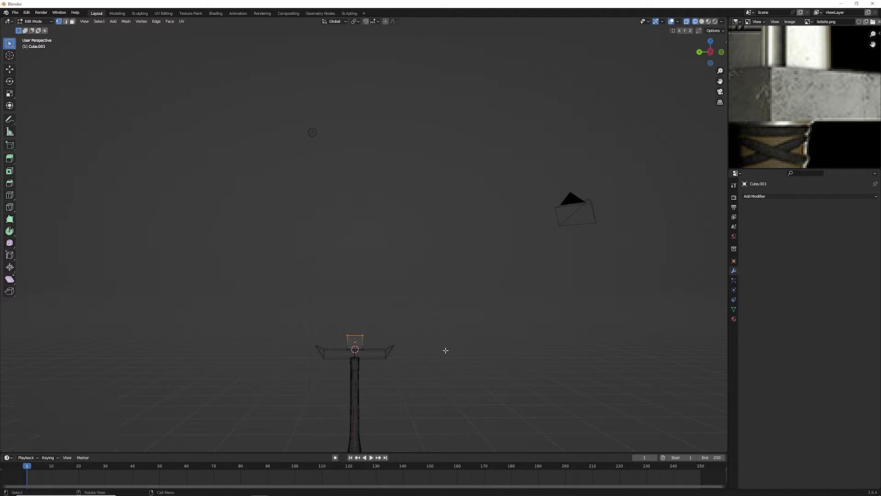
{"action": "key", "text": "g"}
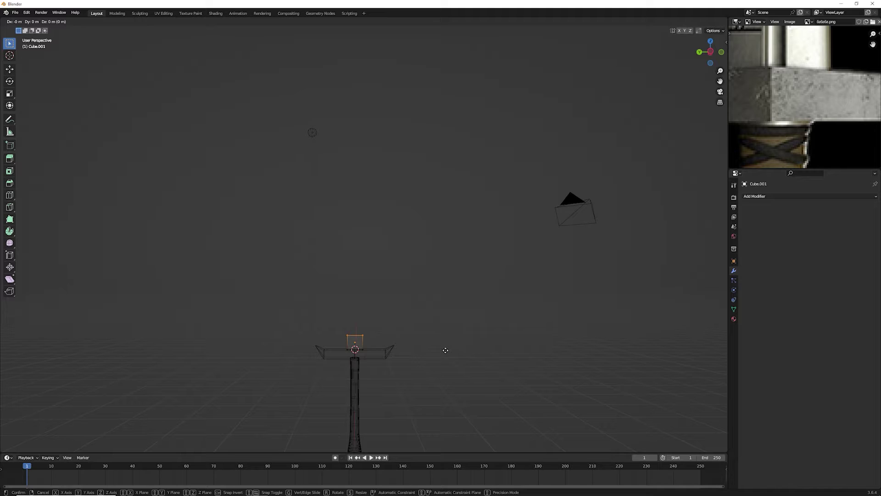
{"action": "key", "text": "z"}
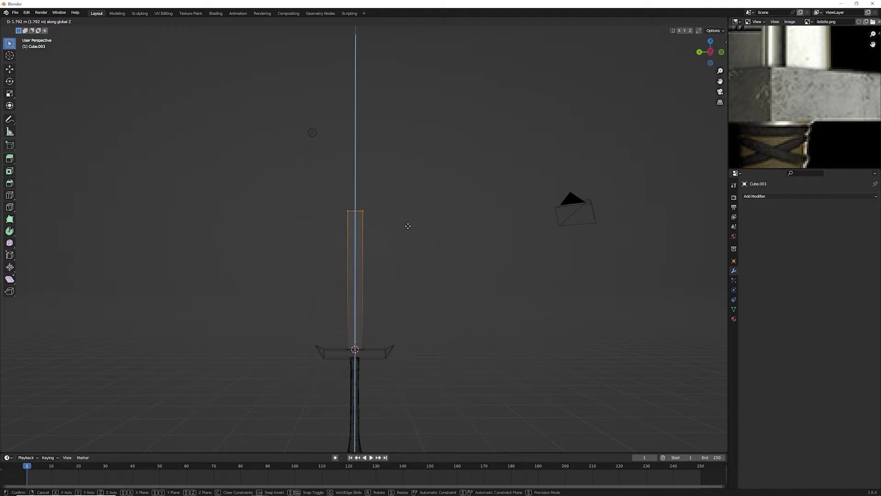
{"action": "left_click", "coordinate": [405, 145]}
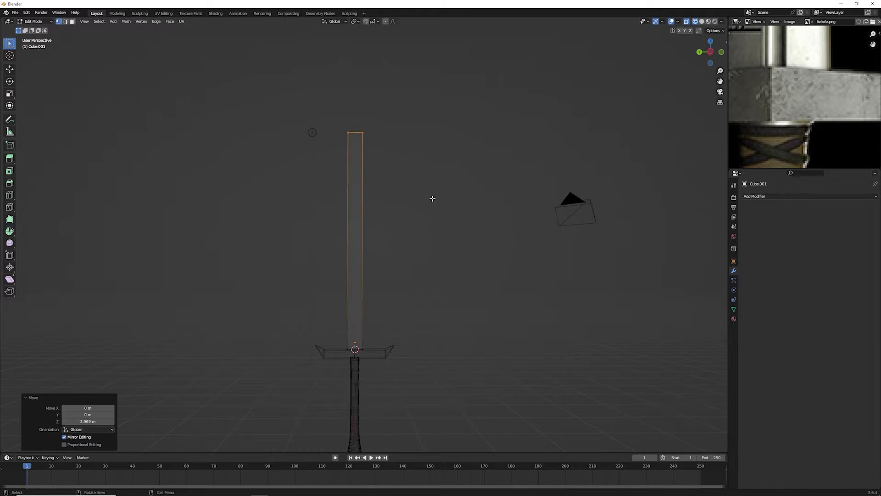
{"action": "mouse_move", "coordinate": [434, 197]}
{"action": "middle_mouse_down"}
{"action": "mouse_move", "coordinate": [456, 237]}
{"action": "mouse_move", "coordinate": [529, 246]}
{"action": "mouse_move", "coordinate": [440, 248]}
{"action": "mouse_move", "coordinate": [431, 240]}
{"action": "middle_mouse_up"}
{"action": "key", "text": "Tab"}
{"action": "scroll", "coordinate": [406, 223], "scroll_direction": "up", "scroll_amount": 5}
Step: Return to solid shading and reselect the blade object
{"action": "left_click", "coordinate": [702, 22]}
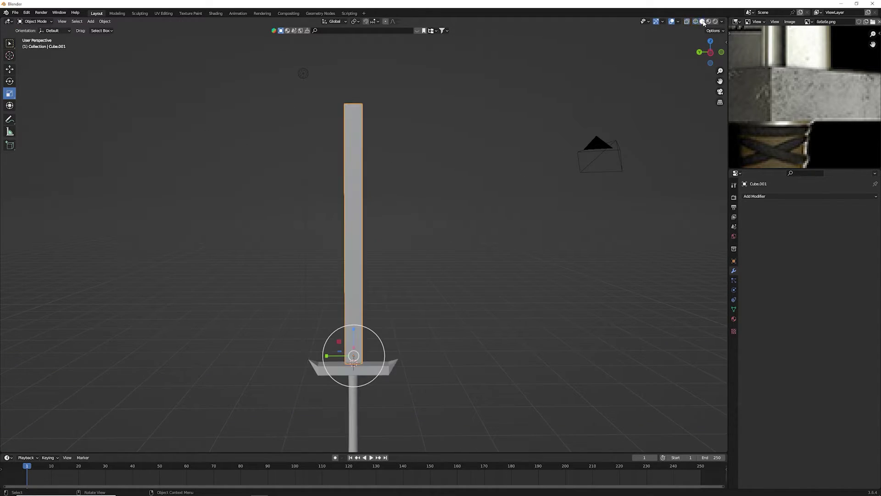
{"action": "scroll", "coordinate": [410, 244], "scroll_direction": "up", "scroll_amount": 2}
{"action": "scroll", "coordinate": [414, 243], "scroll_direction": "down", "scroll_amount": 1}
{"action": "middle_click_drag", "start_coordinate": [414, 244], "coordinate": [416, 236]}
{"action": "scroll", "coordinate": [448, 286], "scroll_direction": "down", "scroll_amount": 2}
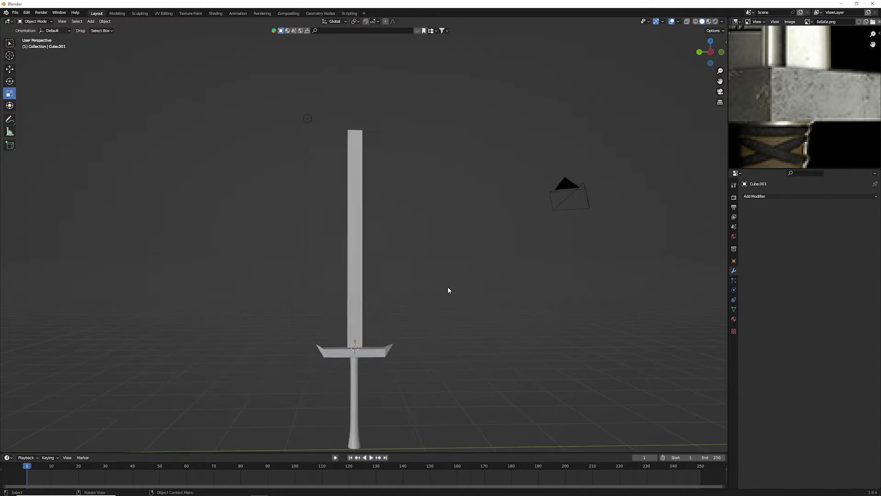
{"action": "scroll", "coordinate": [445, 280], "scroll_direction": "down", "scroll_amount": 3}
{"action": "left_click", "coordinate": [398, 238]}
{"action": "scroll", "coordinate": [397, 244], "scroll_direction": "up", "scroll_amount": 5}
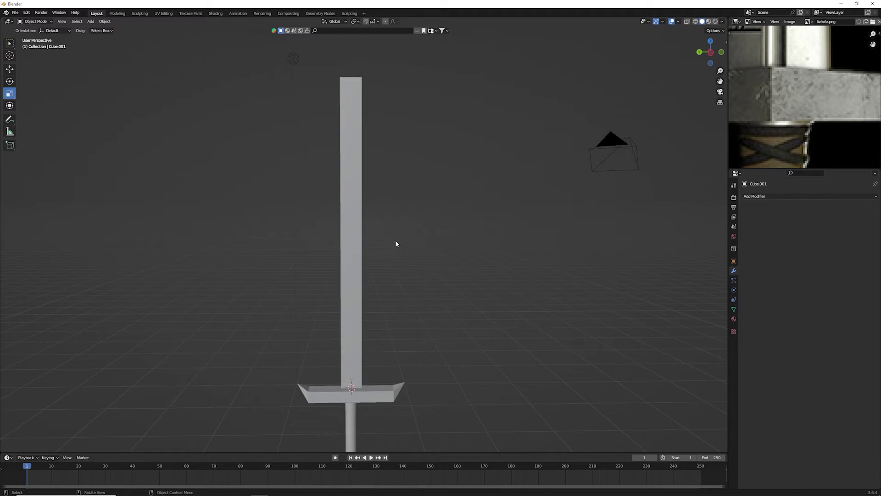
{"action": "left_click", "coordinate": [357, 145]}
{"action": "mouse_move", "coordinate": [392, 155]}
{"action": "middle_mouse_down"}
{"action": "mouse_move", "coordinate": [488, 161]}
{"action": "mouse_move", "coordinate": [374, 159]}
{"action": "mouse_move", "coordinate": [386, 153]}
{"action": "middle_mouse_up"}
Step: Zoom out the reference image so the whole sword, including the grip, is visible
{"action": "scroll", "coordinate": [776, 73], "scroll_direction": "down", "scroll_amount": 3}
{"action": "scroll", "coordinate": [789, 85], "scroll_direction": "up", "scroll_amount": 2}
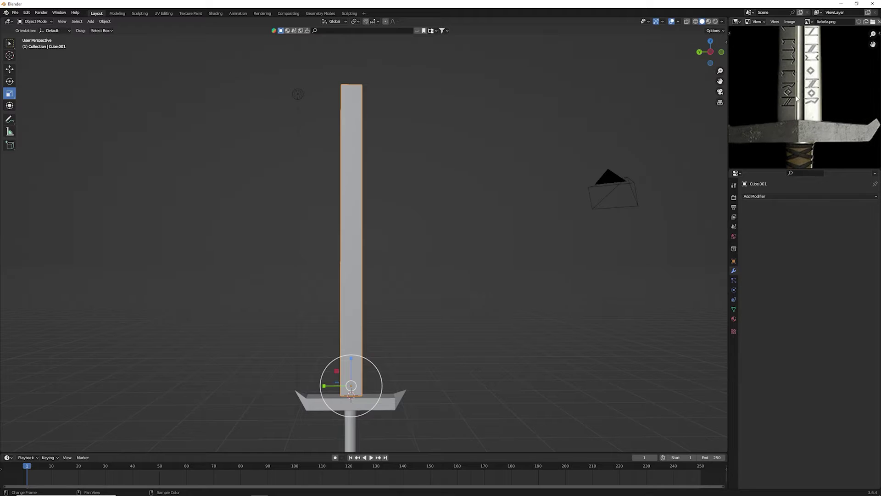
{"action": "scroll", "coordinate": [803, 94], "scroll_direction": "down", "scroll_amount": 2}
{"action": "scroll", "coordinate": [802, 94], "scroll_direction": "down", "scroll_amount": 2}
{"action": "scroll", "coordinate": [801, 104], "scroll_direction": "down", "scroll_amount": 1}
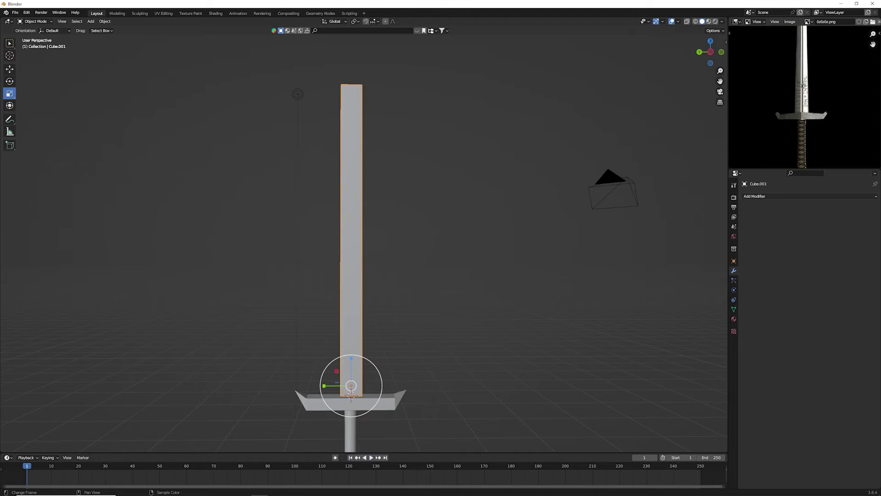
{"action": "scroll", "coordinate": [801, 115], "scroll_direction": "down", "scroll_amount": 1}
{"action": "scroll", "coordinate": [800, 128], "scroll_direction": "down", "scroll_amount": 1}
{"action": "middle_click_drag", "start_coordinate": [799, 128], "coordinate": [799, 113]}
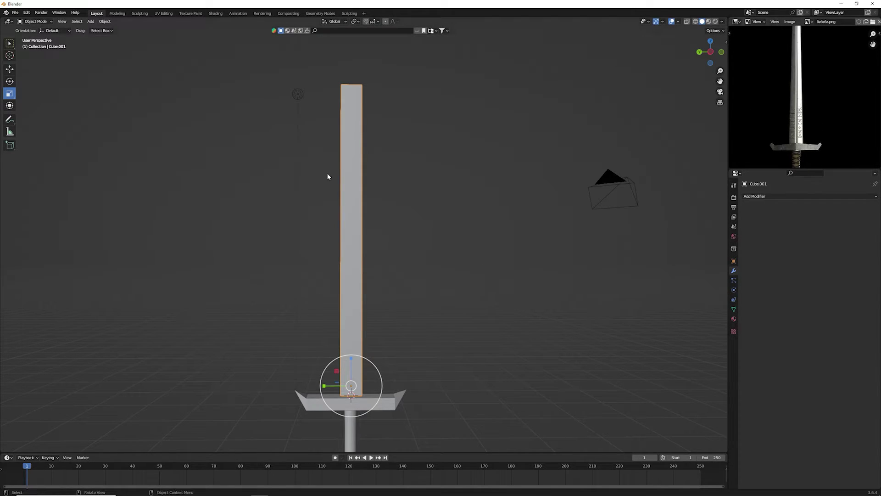
Step: Switch to wireframe, snap to a side view, and enter Edit Mode on the blade
{"action": "left_click", "coordinate": [696, 21]}
{"action": "scroll", "coordinate": [607, 84], "scroll_direction": "up", "scroll_amount": 1}
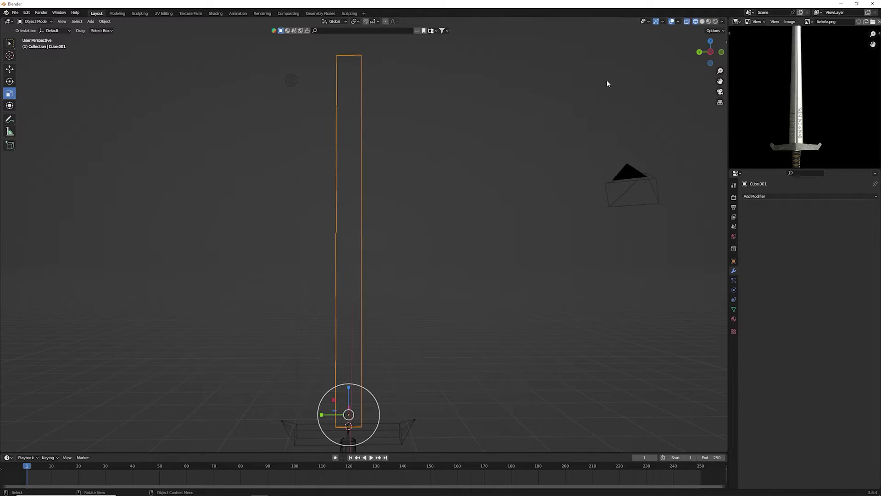
{"action": "left_click", "coordinate": [709, 54]}
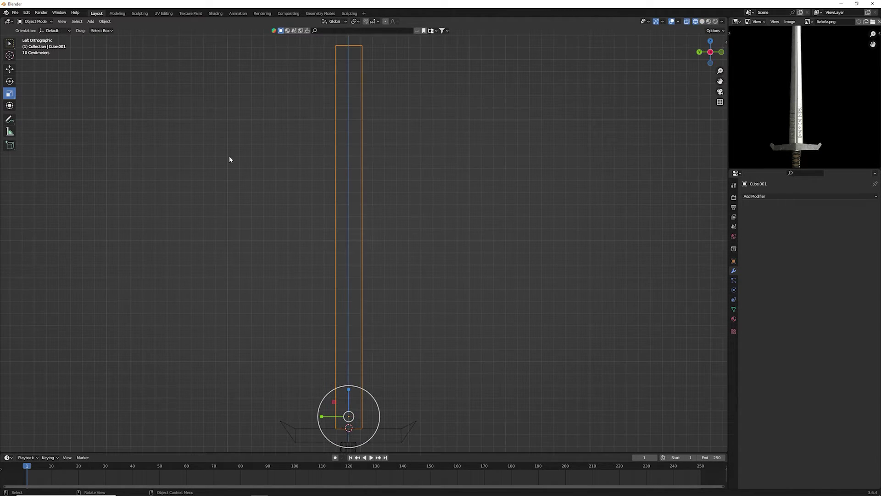
{"action": "left_click", "coordinate": [74, 181]}
{"action": "key", "text": "Tab"}
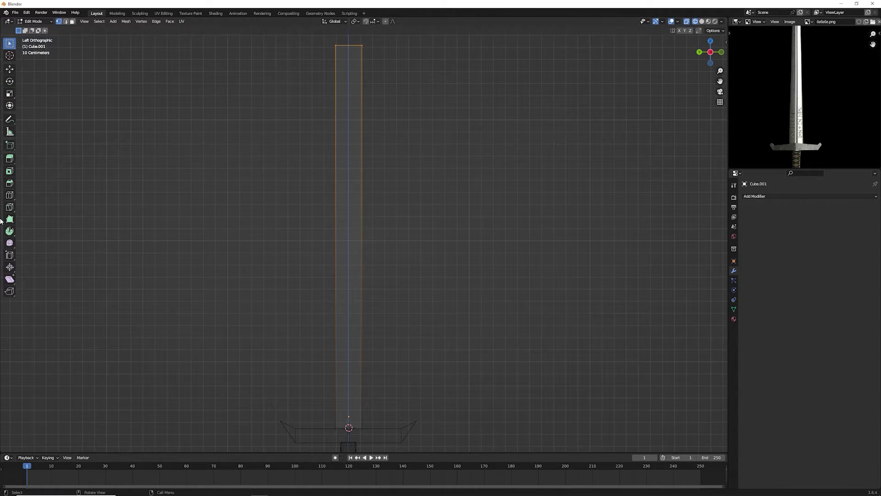
Step: Loop-cut lengthwise down the blade, sliding the new loop to a 0.318 factor
{"action": "left_click", "coordinate": [10, 194]}
{"action": "middle_click_drag", "start_coordinate": [266, 177], "coordinate": [409, 164]}
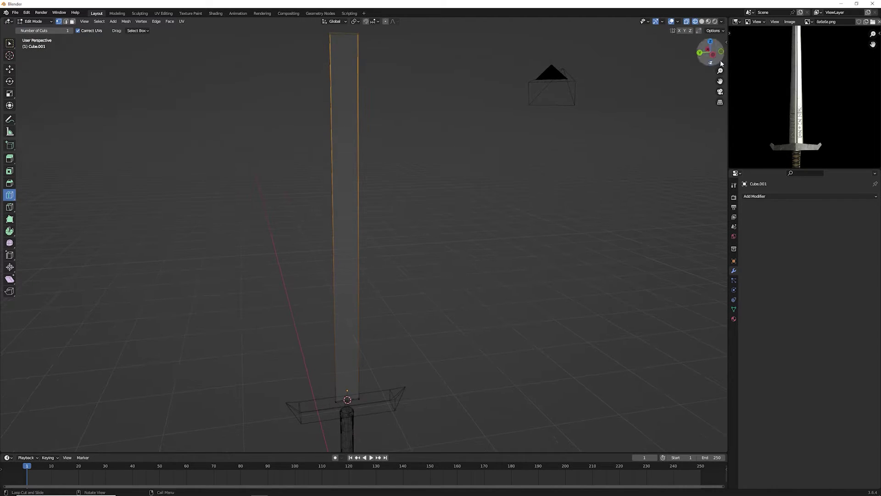
{"action": "left_click", "coordinate": [702, 22]}
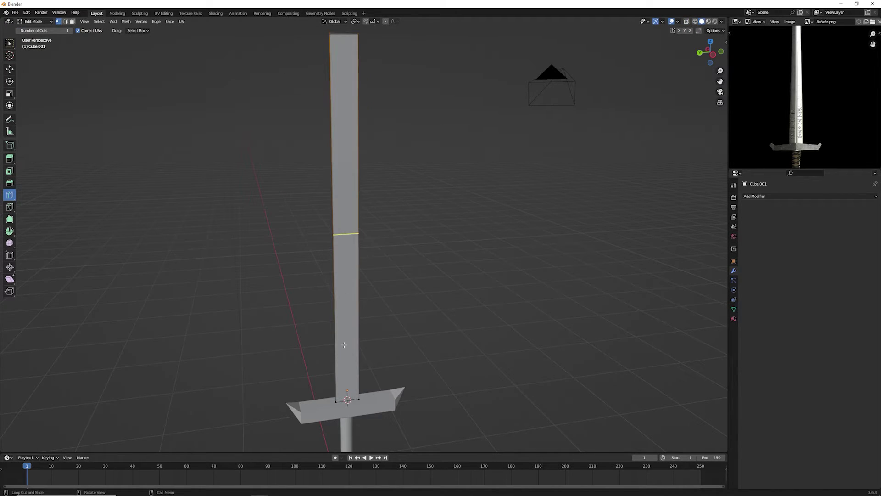
{"action": "left_click_drag", "start_coordinate": [346, 385], "coordinate": [346, 397]}
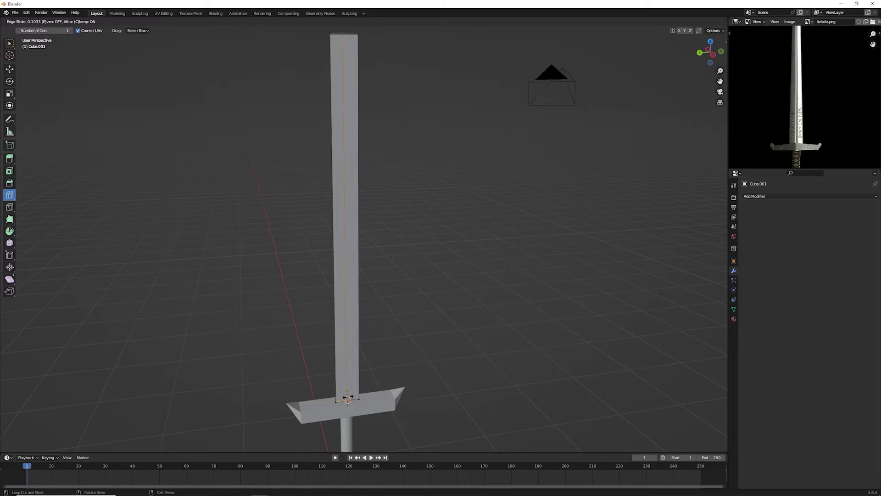
{"action": "left_click", "coordinate": [347, 398]}
{"action": "key", "text": "ctrl+z"}
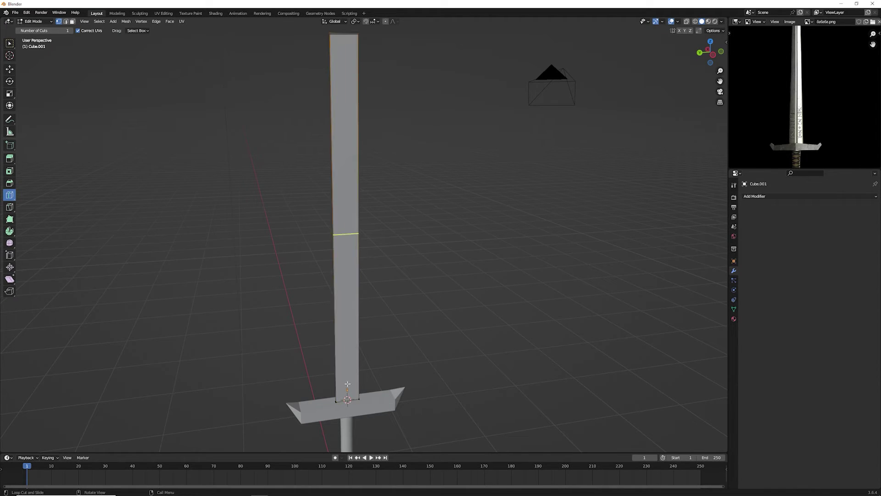
{"action": "left_click_drag", "start_coordinate": [347, 397], "coordinate": [348, 400]}
{"action": "left_click", "coordinate": [349, 399]}
{"action": "left_click", "coordinate": [348, 400]}
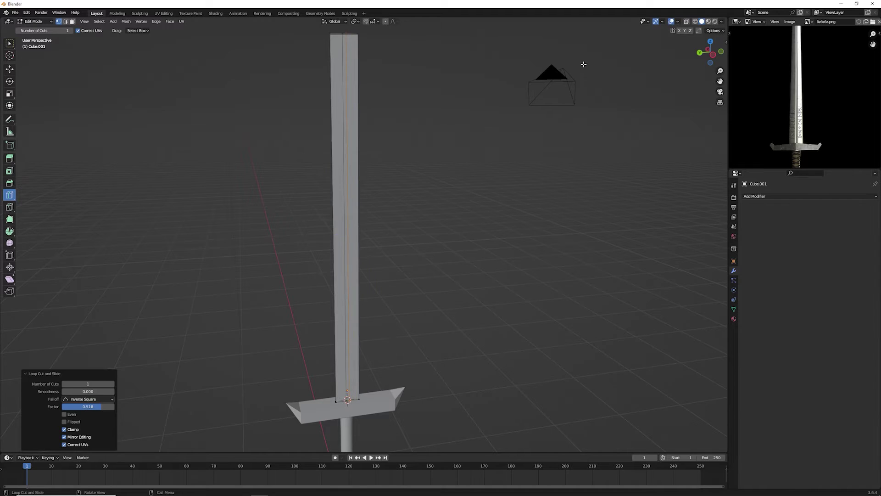
Step: Centre the blade in Right Orthographic view with the Move tool active
{"action": "left_click", "coordinate": [712, 54]}
{"action": "scroll", "coordinate": [457, 142], "scroll_direction": "up", "scroll_amount": 4}
{"action": "mouse_move", "coordinate": [456, 141]}
{"action": "middle_mouse_down", "text": "shift"}
{"action": "mouse_move", "coordinate": [435, 191]}
{"action": "mouse_move", "coordinate": [377, 203]}
{"action": "middle_mouse_up", "text": "shift"}
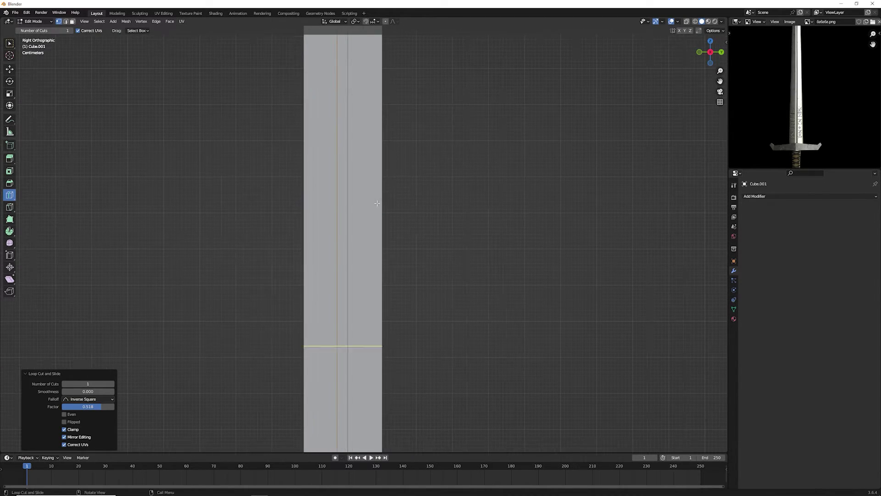
{"action": "left_click", "coordinate": [10, 69]}
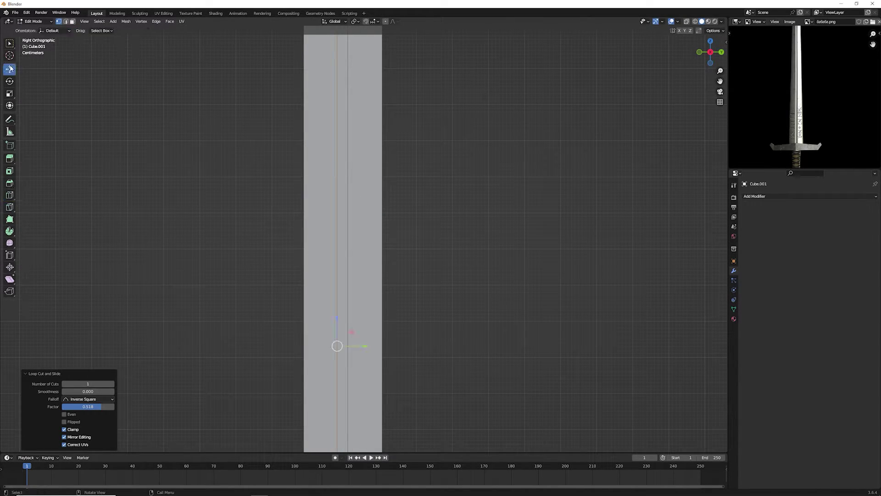
Step: Select the blade's centre face strip and scale it narrower
{"action": "left_click", "coordinate": [66, 21]}
{"action": "middle_click_drag", "start_coordinate": [397, 132], "coordinate": [554, 167]}
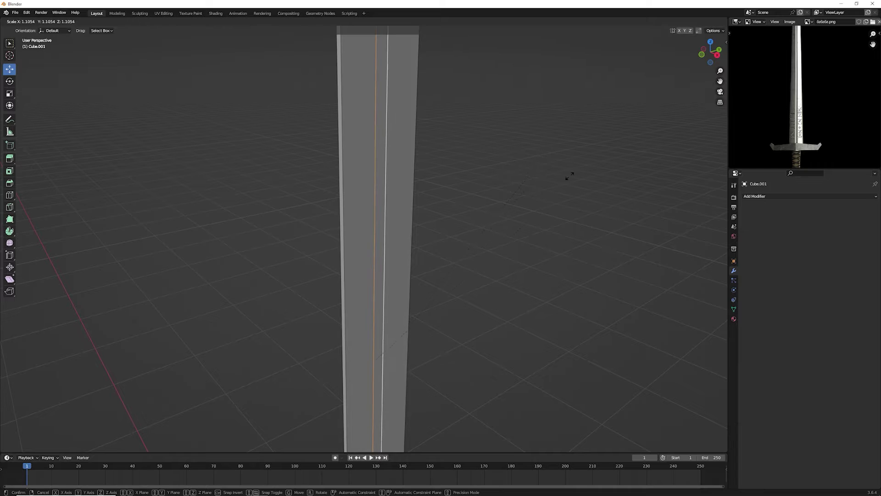
{"action": "middle_click_drag", "start_coordinate": [519, 193], "coordinate": [107, 82]}
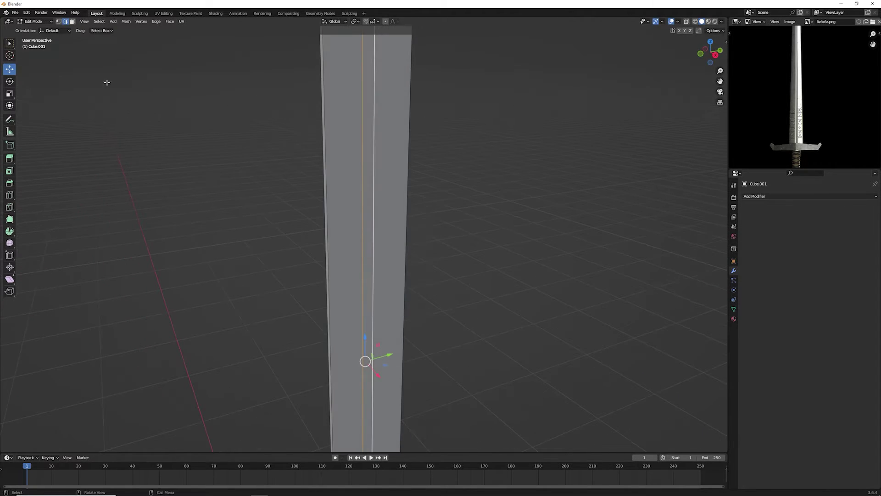
{"action": "left_click", "coordinate": [72, 21]}
{"action": "left_click", "coordinate": [365, 138]}
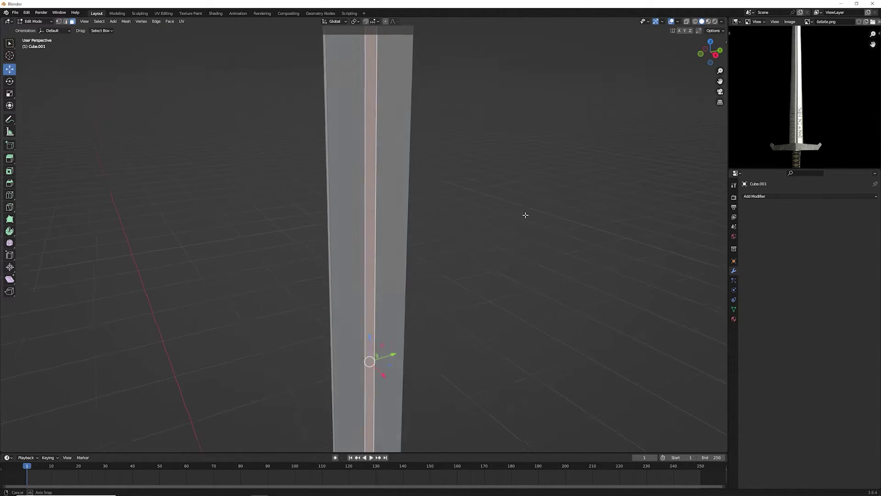
{"action": "middle_click_drag", "start_coordinate": [525, 213], "coordinate": [532, 216]}
{"action": "key", "text": "s"}
{"action": "left_click", "coordinate": [563, 224]}
Step: Reselect the face strip and scale it again into a thin central fuller stripe
{"action": "mouse_move", "coordinate": [604, 229]}
{"action": "middle_mouse_down"}
{"action": "mouse_move", "coordinate": [559, 208]}
{"action": "mouse_move", "coordinate": [577, 206]}
{"action": "middle_mouse_up"}
{"action": "left_click", "coordinate": [415, 182]}
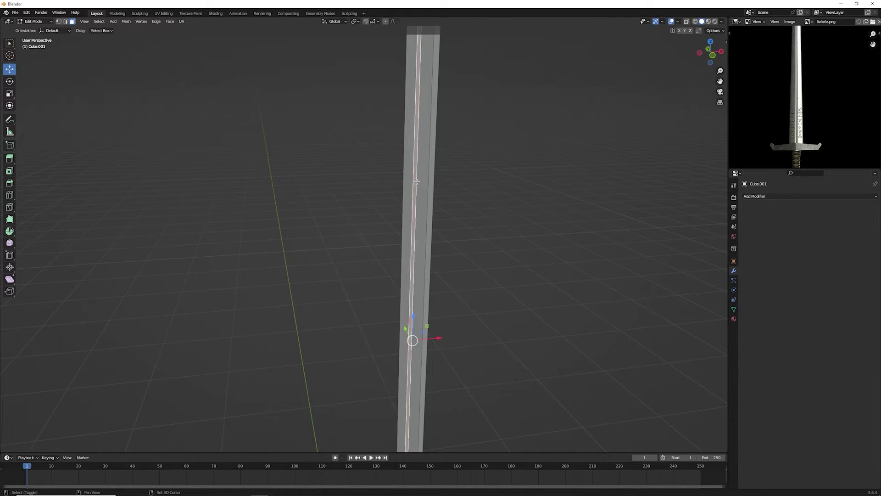
{"action": "key", "text": "s"}
{"action": "left_click", "coordinate": [546, 195]}
{"action": "middle_click_drag", "start_coordinate": [571, 199], "coordinate": [421, 211]}
{"action": "scroll", "coordinate": [798, 101], "scroll_direction": "up", "scroll_amount": 3}
{"action": "scroll", "coordinate": [799, 101], "scroll_direction": "up", "scroll_amount": 2}
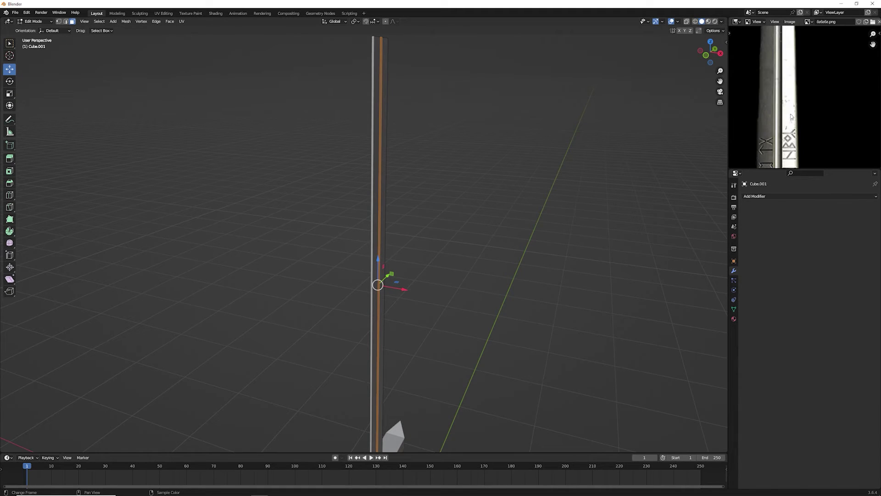
{"action": "mouse_move", "coordinate": [505, 184]}
{"action": "middle_mouse_down"}
{"action": "mouse_move", "coordinate": [429, 160]}
{"action": "mouse_move", "coordinate": [483, 146]}
{"action": "middle_mouse_up"}
Step: Inset the selected blade faces, then try two extrusions and cancel both at zero offset
{"action": "key", "text": "i"}
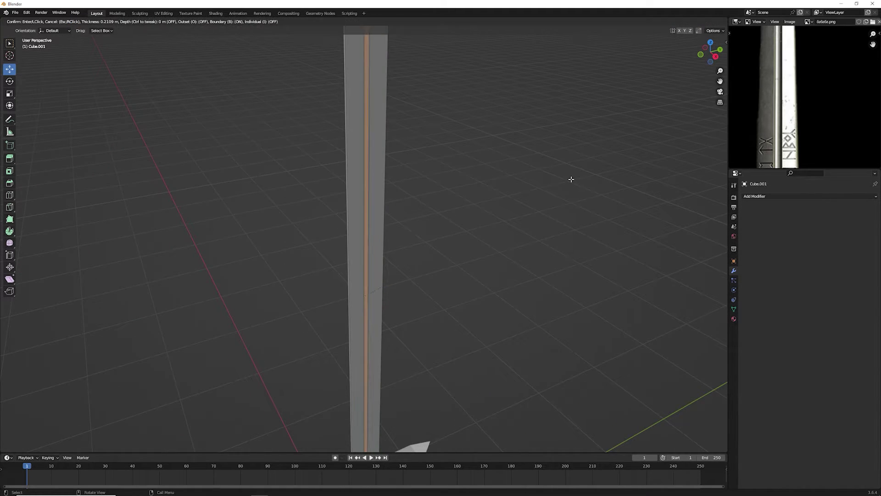
{"action": "left_click", "coordinate": [573, 180]}
{"action": "mouse_move", "coordinate": [456, 112]}
{"action": "middle_mouse_down"}
{"action": "mouse_move", "coordinate": [457, 101]}
{"action": "mouse_move", "coordinate": [453, 136]}
{"action": "mouse_move", "coordinate": [470, 183]}
{"action": "middle_mouse_up"}
{"action": "key", "text": "e"}
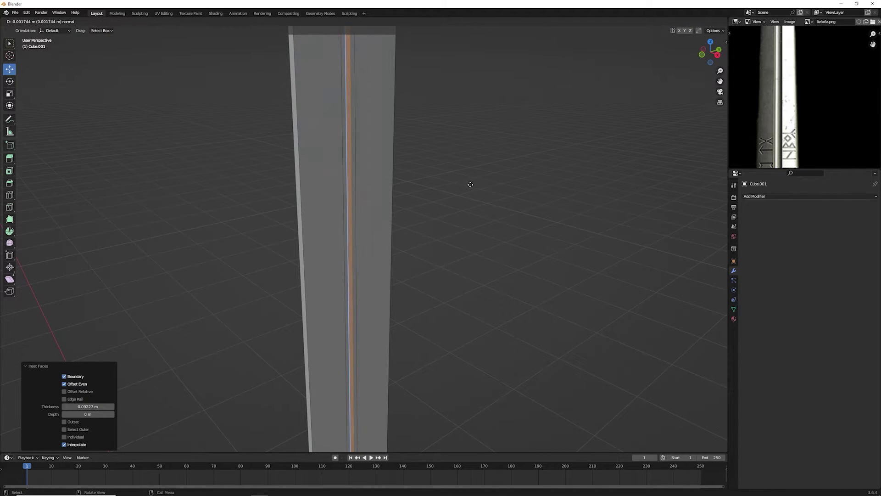
{"action": "right_click", "coordinate": [371, 168]}
{"action": "scroll", "coordinate": [325, 200], "scroll_direction": "up", "scroll_amount": 5}
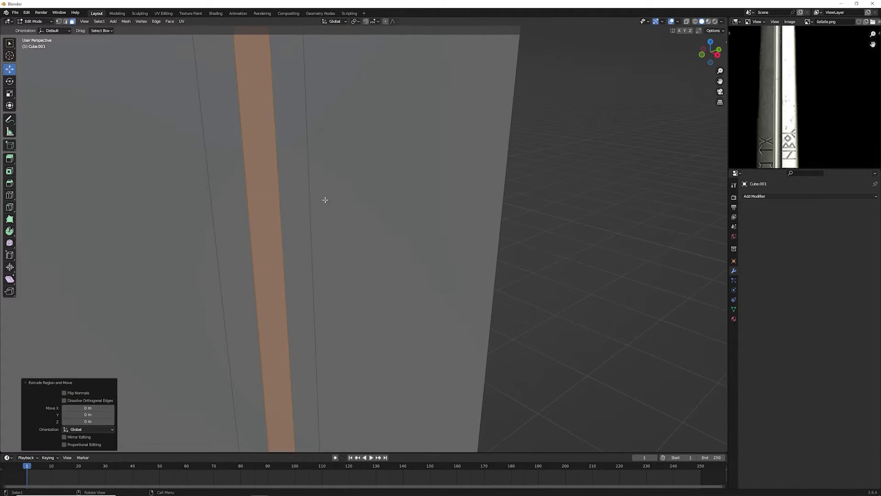
{"action": "key", "text": "e"}
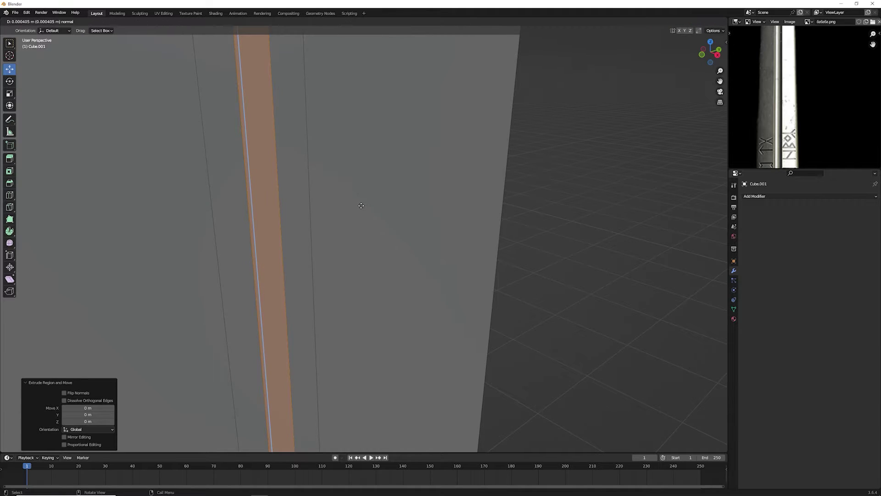
{"action": "right_click", "coordinate": [357, 180]}
{"action": "mouse_move", "coordinate": [367, 173]}
{"action": "middle_mouse_down"}
{"action": "mouse_move", "coordinate": [557, 190]}
{"action": "mouse_move", "coordinate": [453, 202]}
{"action": "middle_mouse_up"}
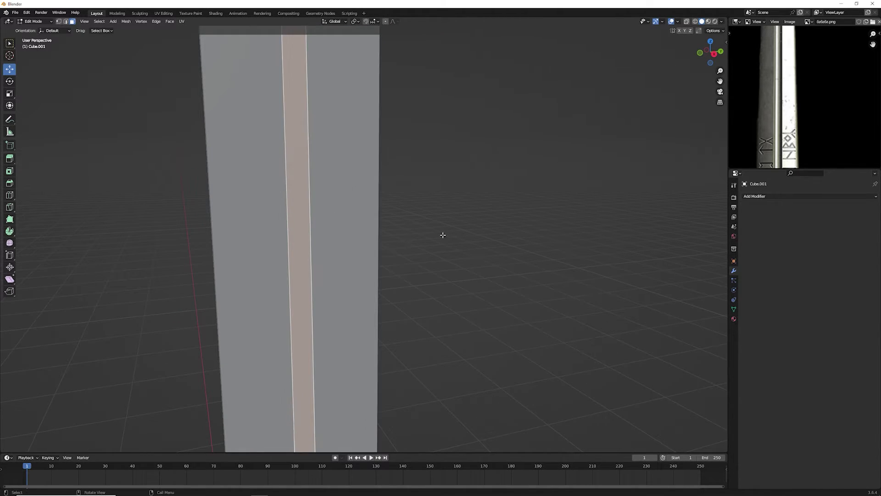
Step: Inset the centre stripe and extrude it inward to form the recessed fuller groove
{"action": "key", "text": "i"}
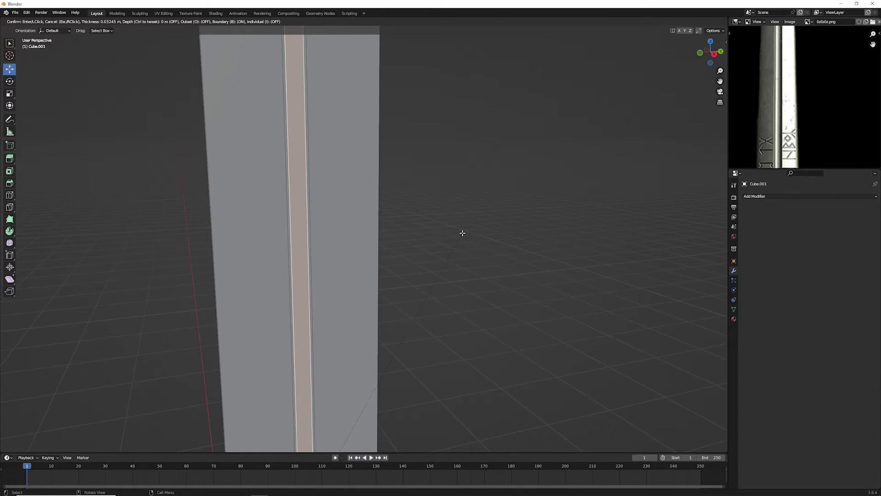
{"action": "left_click", "coordinate": [463, 233]}
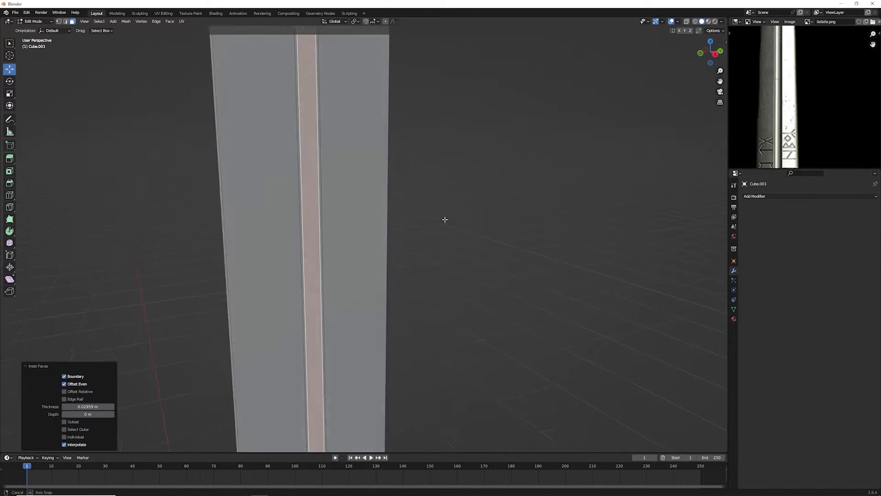
{"action": "mouse_move", "coordinate": [445, 218]}
{"action": "middle_mouse_down"}
{"action": "mouse_move", "coordinate": [465, 222]}
{"action": "mouse_move", "coordinate": [477, 206]}
{"action": "mouse_move", "coordinate": [455, 206]}
{"action": "middle_mouse_up"}
{"action": "key", "text": "e"}
{"action": "left_click", "coordinate": [464, 221]}
{"action": "scroll", "coordinate": [330, 173], "scroll_direction": "up", "scroll_amount": 5}
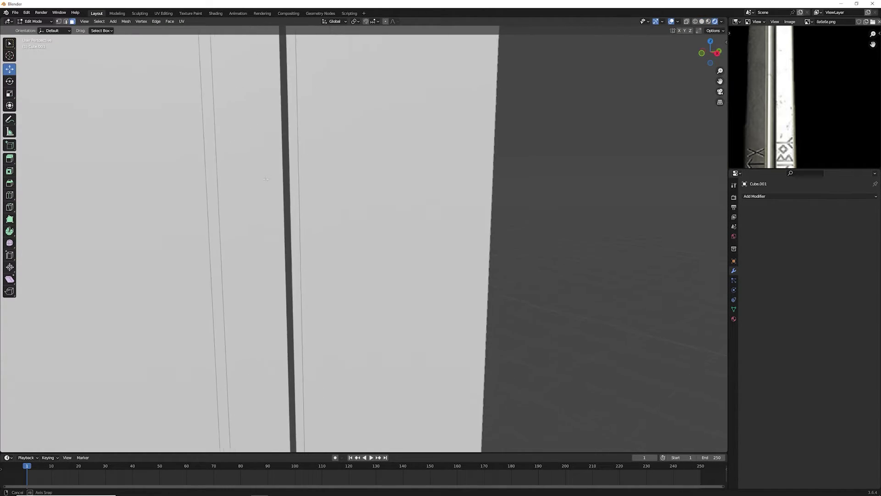
{"action": "scroll", "coordinate": [329, 169], "scroll_direction": "down", "scroll_amount": 4}
Step: Leave Edit Mode, switch to box select, re-enter Edit Mode, then show the Shading workspace
{"action": "key", "text": "Tab"}
{"action": "left_click", "coordinate": [7, 44]}
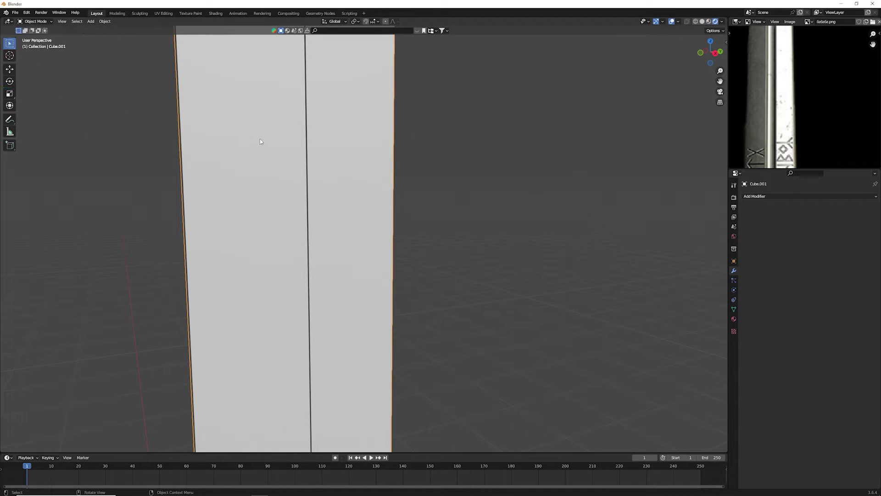
{"action": "key", "text": "Tab"}
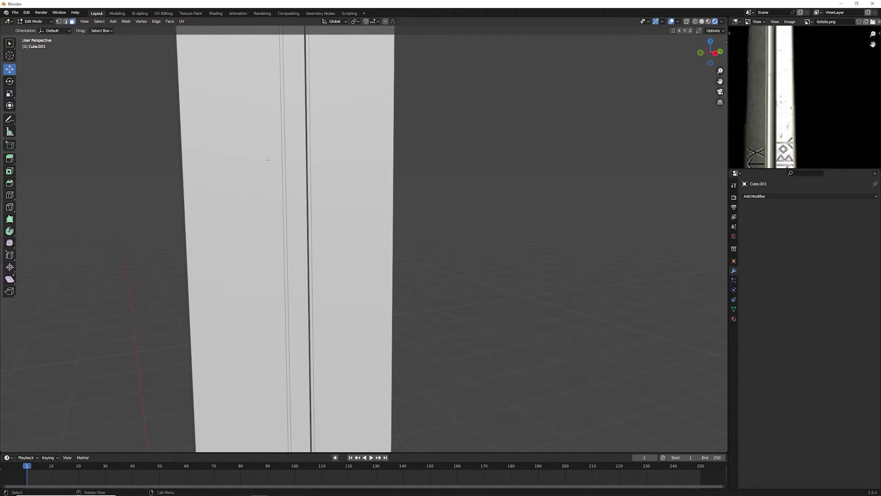
{"action": "left_click", "coordinate": [216, 13]}
Step: Add a second material slot to the blade holding a new material, Material.002
{"action": "scroll", "coordinate": [448, 123], "scroll_direction": "up", "scroll_amount": 2}
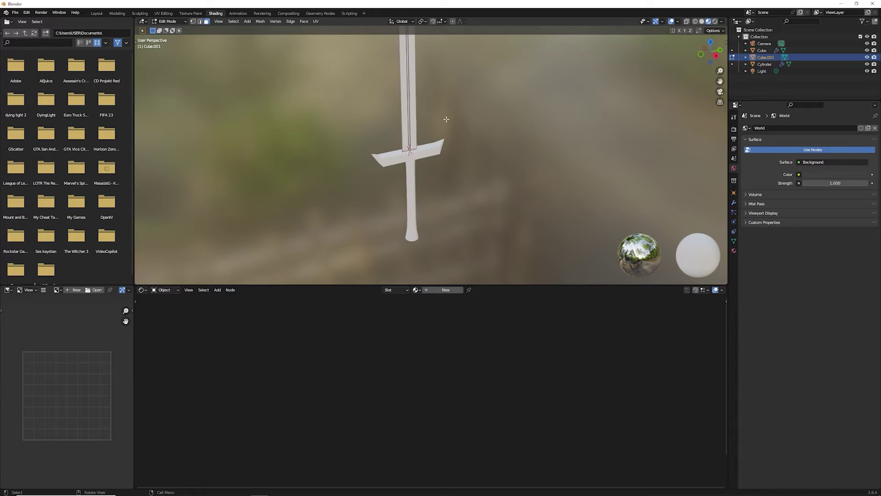
{"action": "scroll", "coordinate": [448, 124], "scroll_direction": "up", "scroll_amount": 3}
{"action": "mouse_move", "coordinate": [448, 124]}
{"action": "middle_mouse_down"}
{"action": "mouse_move", "coordinate": [409, 94]}
{"action": "mouse_move", "coordinate": [512, 162]}
{"action": "mouse_move", "coordinate": [557, 141]}
{"action": "mouse_move", "coordinate": [407, 120]}
{"action": "middle_mouse_up"}
{"action": "scroll", "coordinate": [407, 121], "scroll_direction": "up", "scroll_amount": 5}
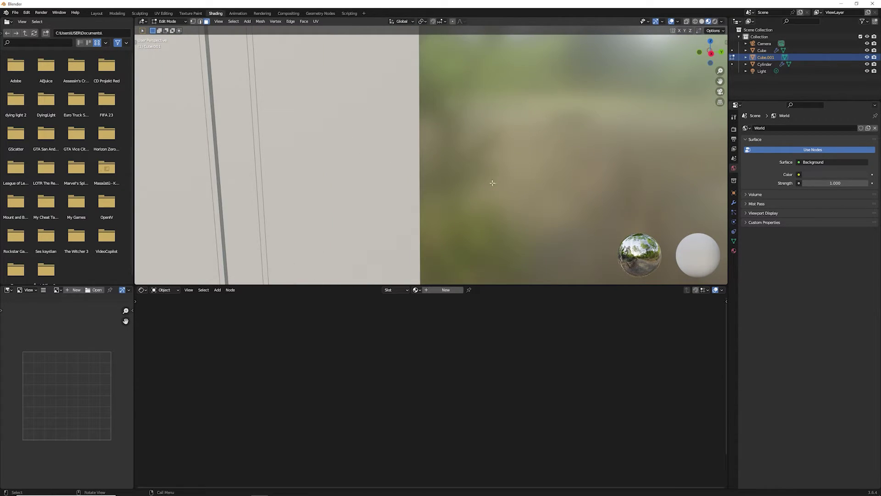
{"action": "left_click", "coordinate": [444, 290]}
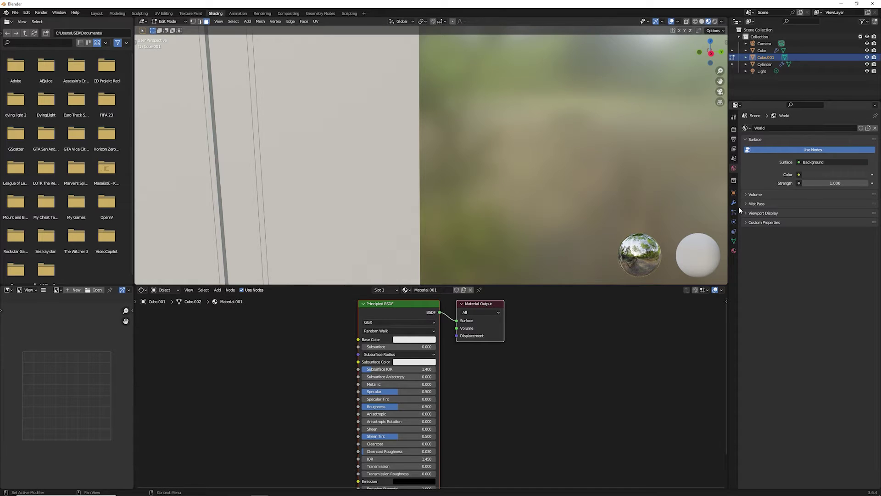
{"action": "left_click", "coordinate": [734, 251]}
{"action": "left_click", "coordinate": [875, 129]}
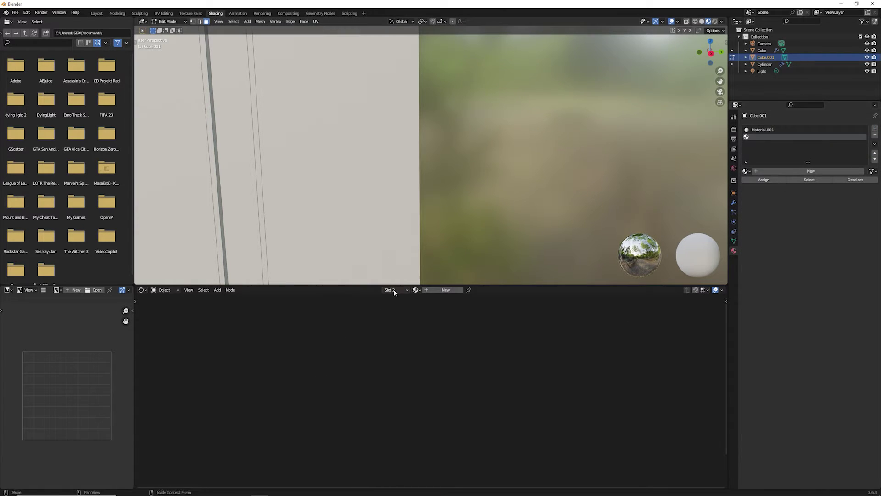
{"action": "left_click", "coordinate": [444, 290]}
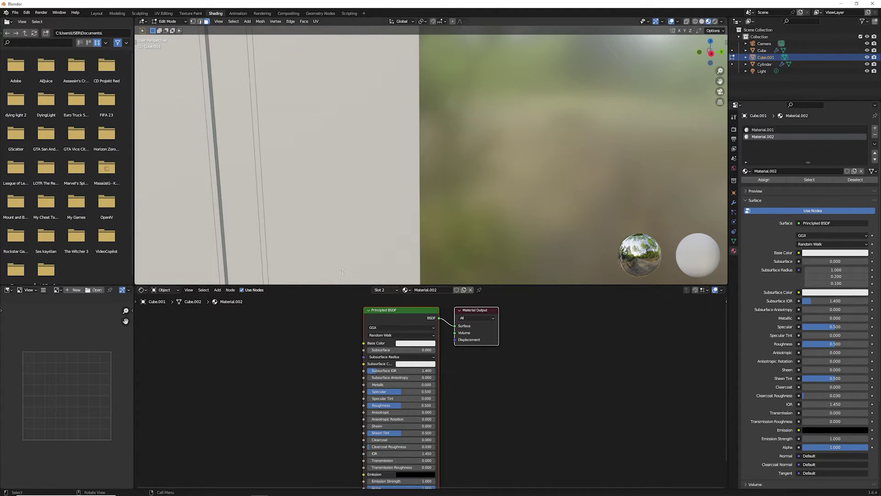
Step: Make Material.002 black with Metallic 1.000 and assign it to the fuller groove faces
{"action": "left_click", "coordinate": [420, 344]}
{"action": "left_click_drag", "start_coordinate": [451, 281], "coordinate": [451, 299]}
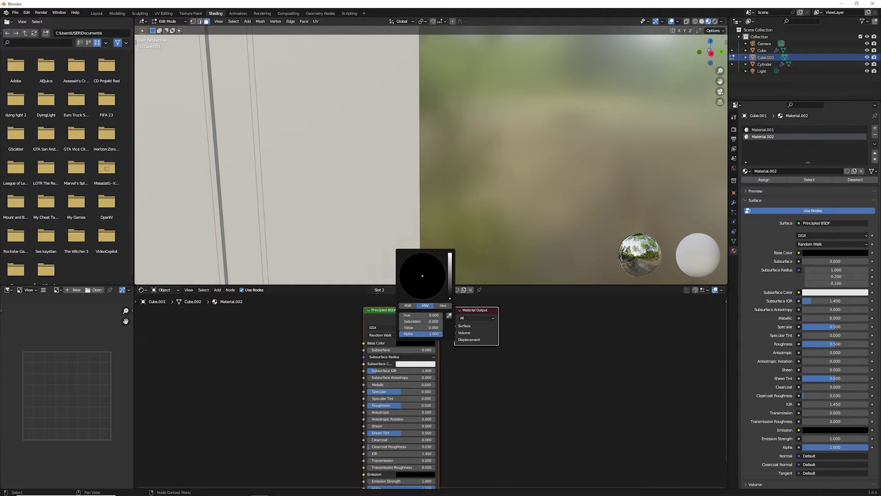
{"action": "left_click_drag", "start_coordinate": [383, 384], "coordinate": [436, 384]}
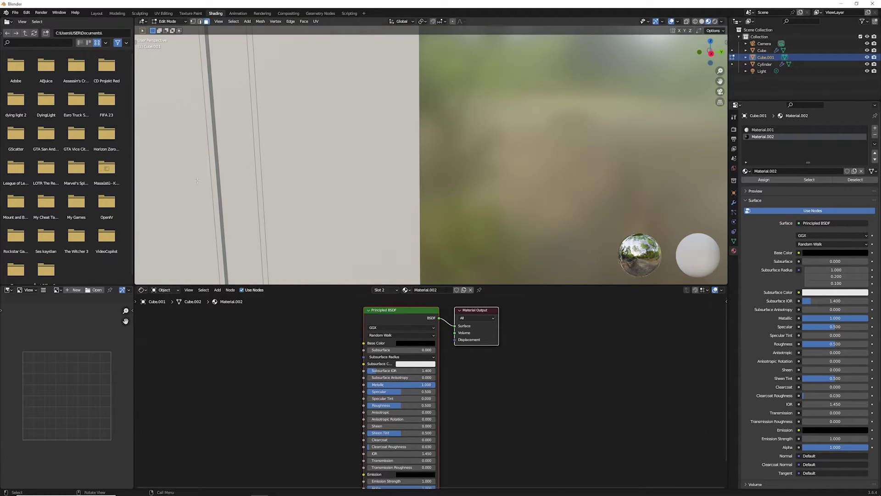
{"action": "left_click", "coordinate": [220, 172]}
{"action": "left_click", "coordinate": [267, 184], "text": "shift"}
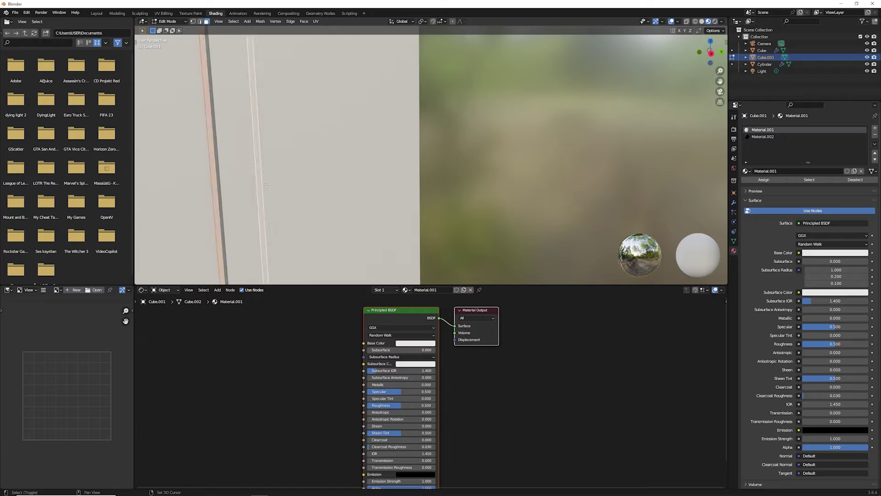
{"action": "left_click", "coordinate": [763, 137]}
{"action": "left_click", "coordinate": [764, 180]}
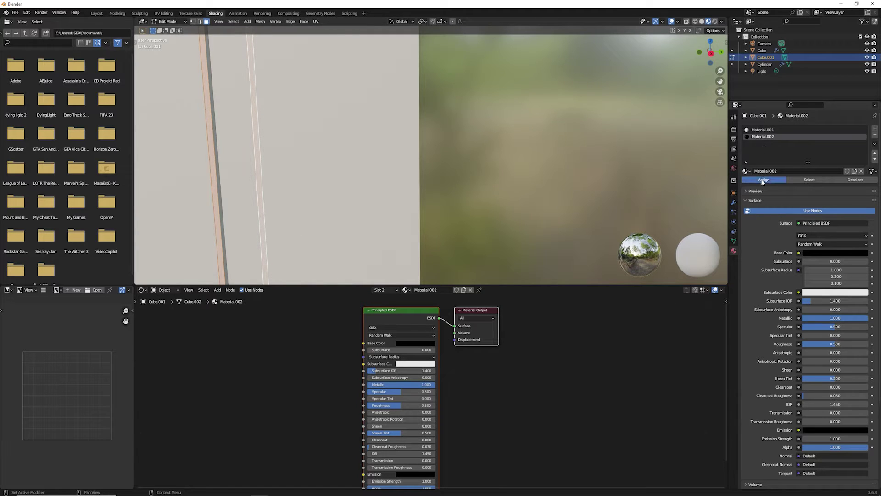
Step: Return to Object Mode and change the viewport shading to review the metallic fuller
{"action": "key", "text": "Tab"}
{"action": "middle_click_drag", "start_coordinate": [456, 179], "coordinate": [523, 175]}
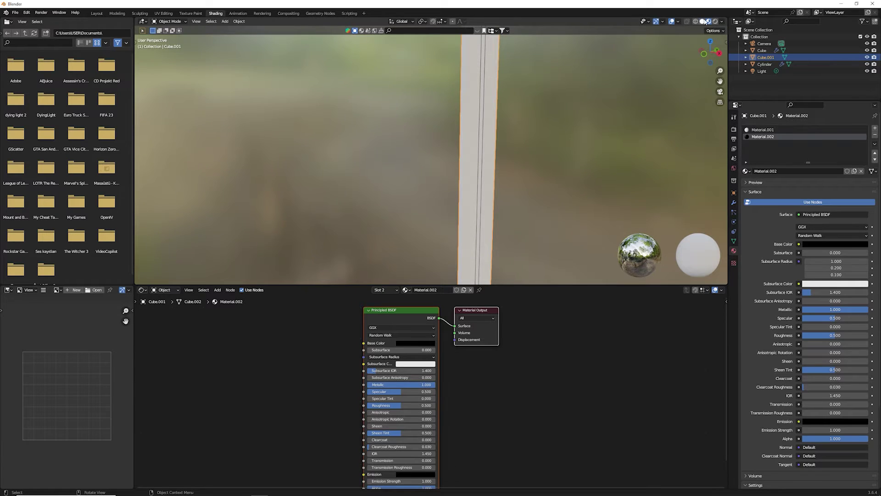
{"action": "key", "text": "shift+z"}
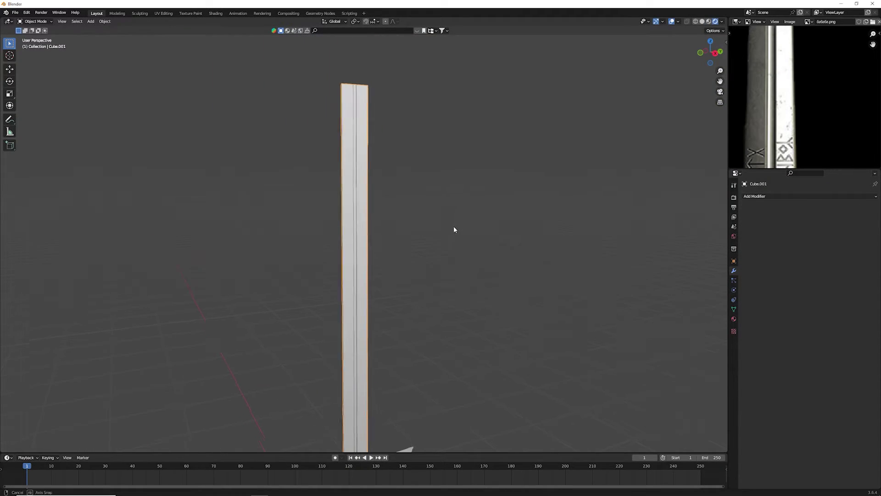
Step: In Edit Mode, select faces along the blade's centre and move them along the X axis
{"action": "mouse_move", "coordinate": [452, 200]}
{"action": "middle_mouse_down"}
{"action": "mouse_move", "coordinate": [412, 223]}
{"action": "mouse_move", "coordinate": [462, 226]}
{"action": "mouse_move", "coordinate": [345, 185]}
{"action": "middle_mouse_up"}
{"action": "scroll", "coordinate": [423, 230], "scroll_direction": "up", "scroll_amount": 3}
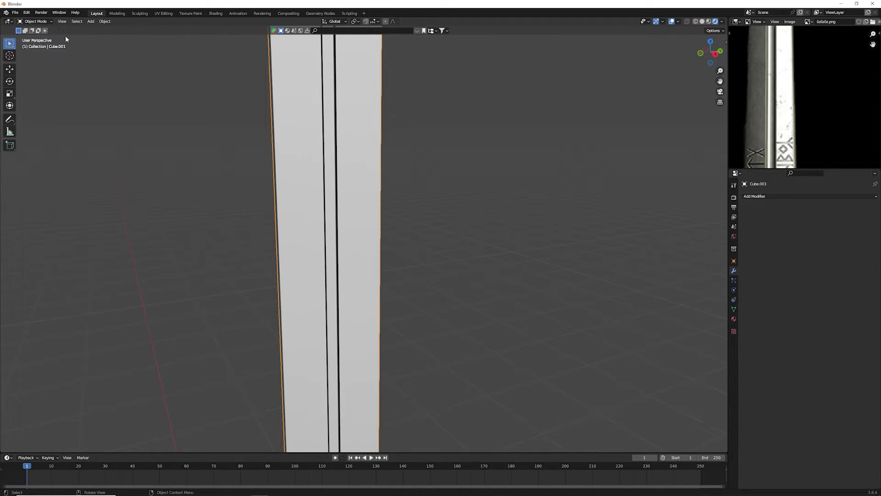
{"action": "key", "text": "Tab"}
{"action": "left_click", "coordinate": [327, 139]}
{"action": "mouse_move", "coordinate": [467, 227]}
{"action": "middle_mouse_down"}
{"action": "mouse_move", "coordinate": [488, 218]}
{"action": "mouse_move", "coordinate": [517, 226]}
{"action": "middle_mouse_up"}
{"action": "key", "text": "g"}
{"action": "key", "text": "x"}
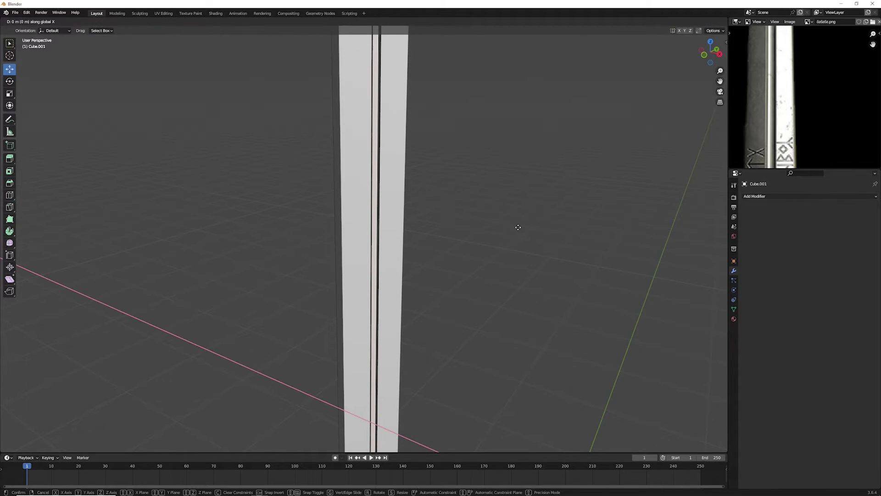
{"action": "left_click", "coordinate": [516, 227]}
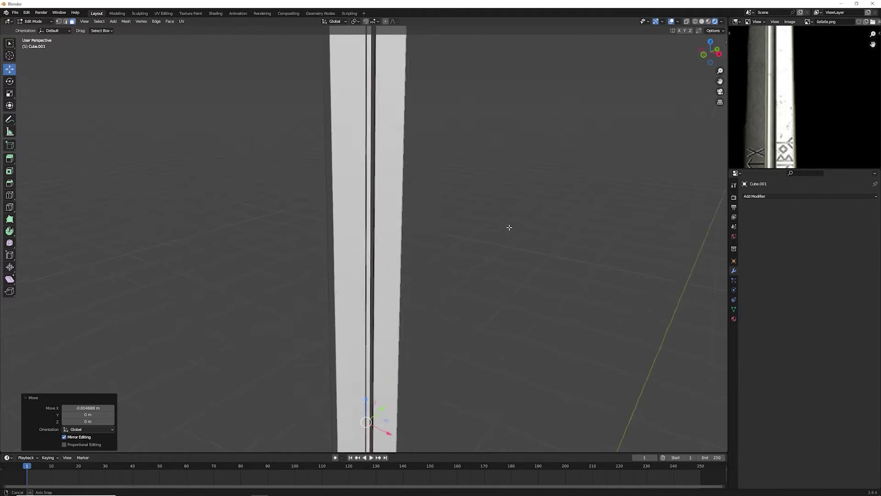
Step: Return to Object Mode and orbit until the blade is seen edge-on
{"action": "mouse_move", "coordinate": [510, 227]}
{"action": "middle_mouse_down"}
{"action": "mouse_move", "coordinate": [453, 233]}
{"action": "mouse_move", "coordinate": [535, 230]}
{"action": "mouse_move", "coordinate": [427, 222]}
{"action": "mouse_move", "coordinate": [433, 235]}
{"action": "middle_mouse_up"}
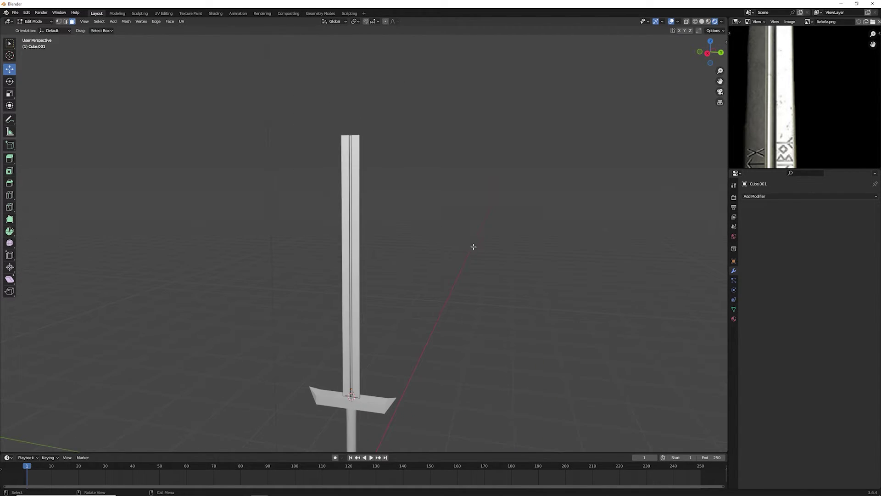
{"action": "scroll", "coordinate": [427, 298], "scroll_direction": "down", "scroll_amount": 2}
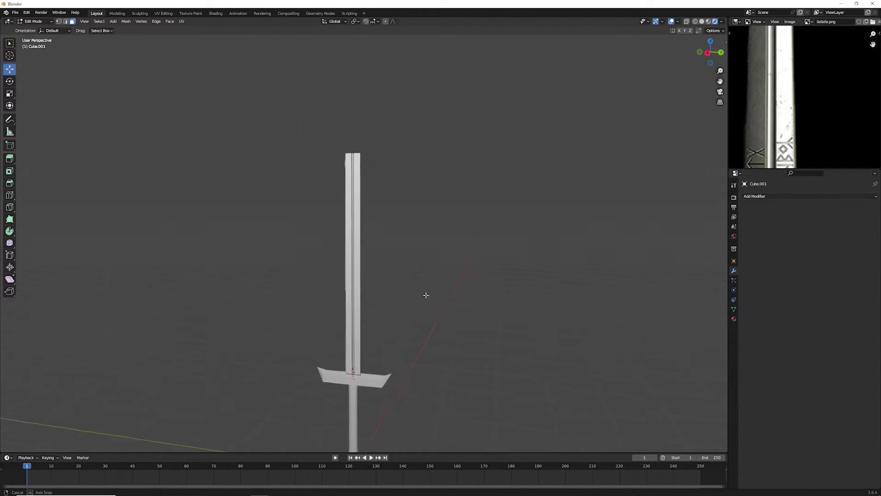
{"action": "scroll", "coordinate": [372, 243], "scroll_direction": "up", "scroll_amount": 5}
{"action": "key", "text": "Tab"}
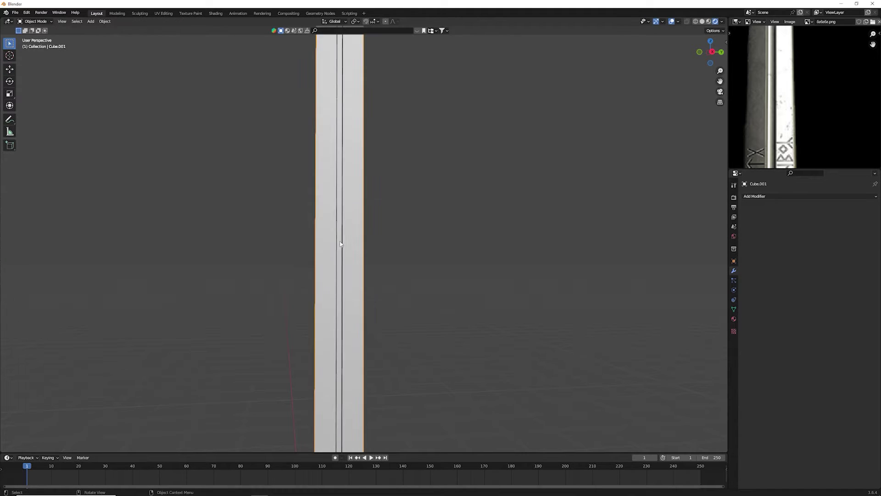
{"action": "scroll", "coordinate": [444, 217], "scroll_direction": "down", "scroll_amount": 5}
{"action": "mouse_move", "coordinate": [428, 197]}
{"action": "middle_mouse_down"}
{"action": "mouse_move", "coordinate": [402, 213]}
{"action": "mouse_move", "coordinate": [384, 195]}
{"action": "mouse_move", "coordinate": [358, 130]}
{"action": "mouse_move", "coordinate": [423, 224]}
{"action": "mouse_move", "coordinate": [459, 225]}
{"action": "mouse_move", "coordinate": [341, 264]}
{"action": "mouse_move", "coordinate": [362, 260]}
{"action": "mouse_move", "coordinate": [352, 259]}
{"action": "middle_mouse_up"}
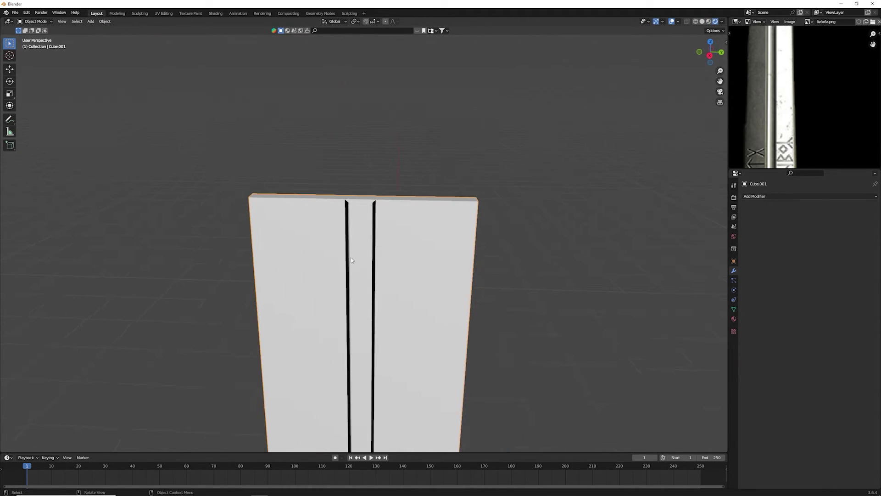
Step: Re-enter Edit Mode, snap to Right Orthographic view, and pan to frame the blade tip
{"action": "key", "text": "Tab"}
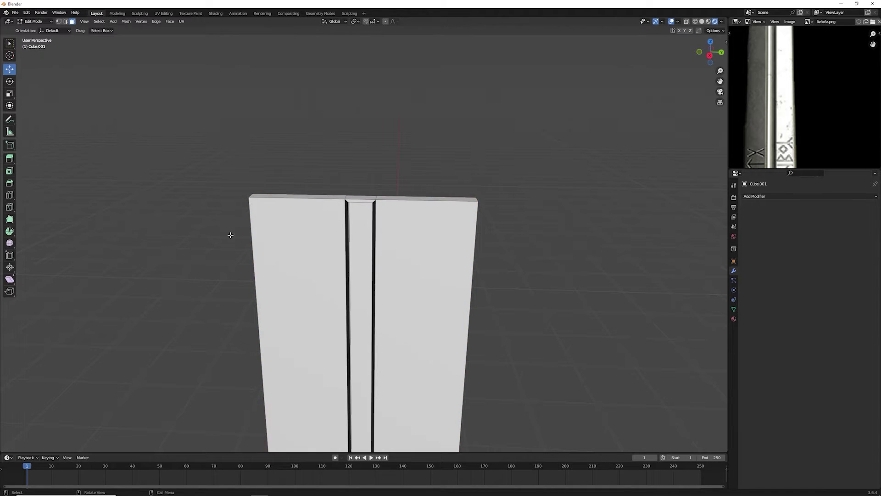
{"action": "left_click", "coordinate": [709, 55]}
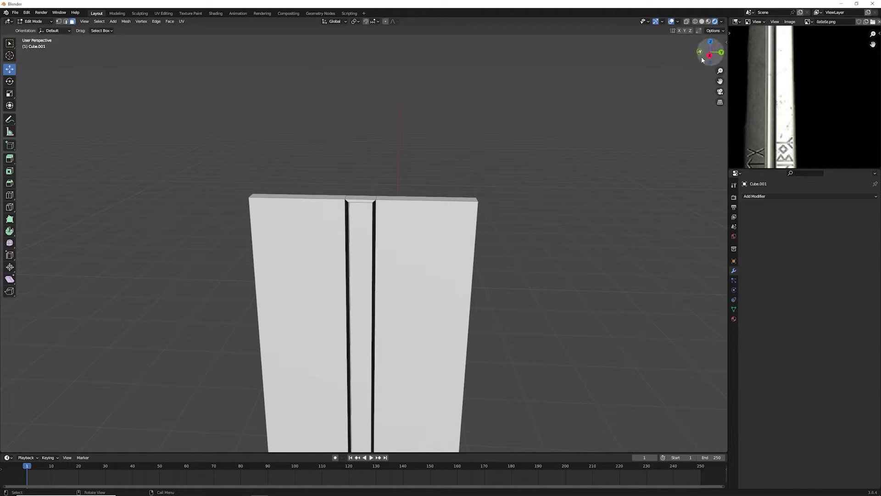
{"action": "mouse_move", "coordinate": [790, 92]}
{"action": "middle_mouse_down"}
{"action": "mouse_move", "coordinate": [811, 101]}
{"action": "mouse_move", "coordinate": [818, 138]}
{"action": "middle_mouse_up"}
{"action": "middle_click_drag", "start_coordinate": [540, 117], "coordinate": [464, 159], "text": "shift"}
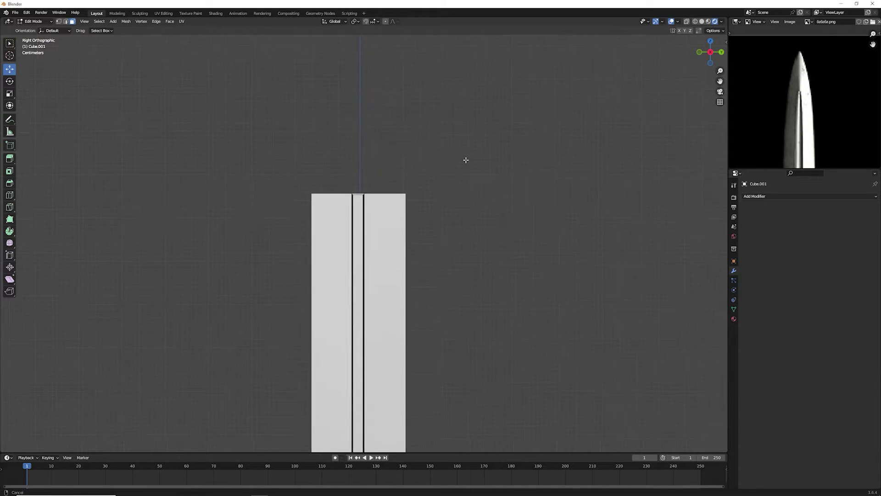
Step: Clear the X-ray box selection, then in solid shading select the blade's flat top end faces
{"action": "left_click", "coordinate": [695, 21]}
{"action": "scroll", "coordinate": [456, 143], "scroll_direction": "up", "scroll_amount": 4}
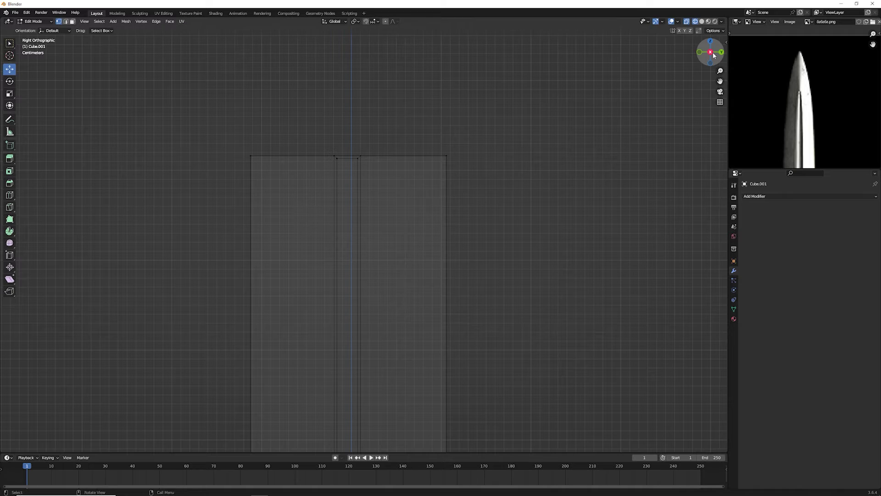
{"action": "left_click_drag", "start_coordinate": [503, 125], "coordinate": [392, 152]}
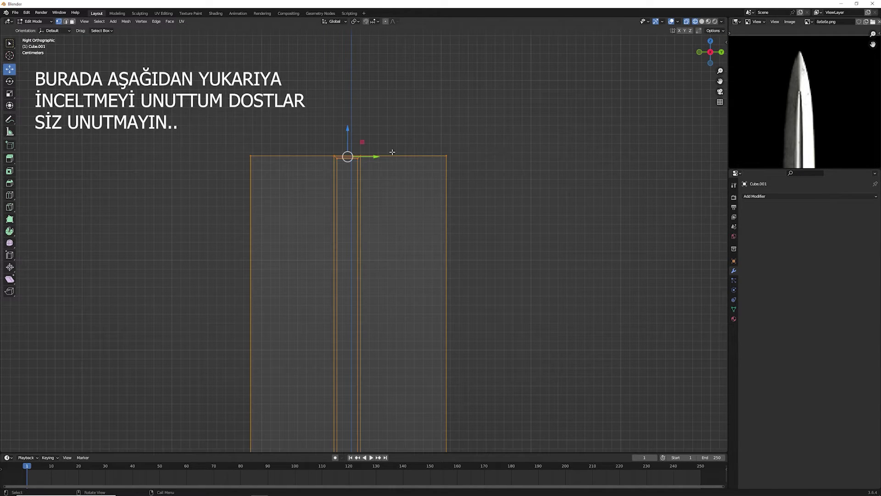
{"action": "key", "text": "alt+a"}
{"action": "mouse_move", "coordinate": [423, 113]}
{"action": "middle_mouse_down"}
{"action": "mouse_move", "coordinate": [423, 228]}
{"action": "mouse_move", "coordinate": [397, 204]}
{"action": "mouse_move", "coordinate": [377, 154]}
{"action": "mouse_move", "coordinate": [319, 138]}
{"action": "mouse_move", "coordinate": [413, 275]}
{"action": "middle_mouse_up"}
{"action": "scroll", "coordinate": [413, 274], "scroll_direction": "down", "scroll_amount": 4}
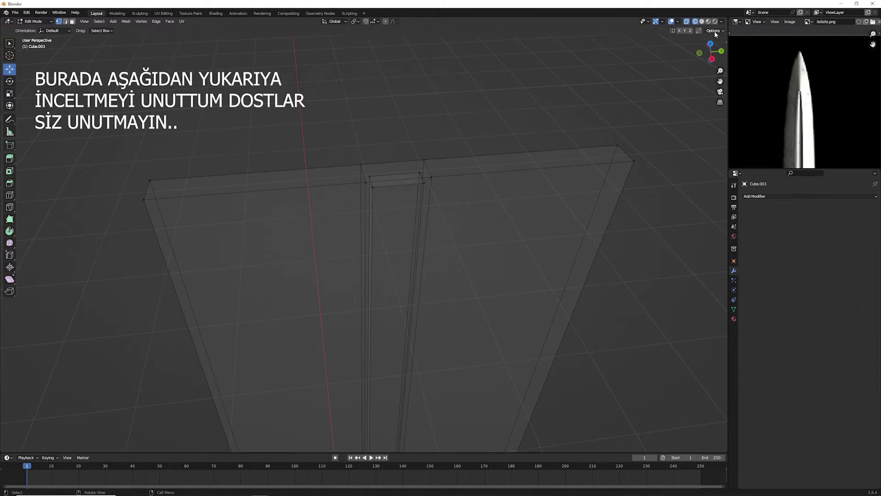
{"action": "left_click", "coordinate": [702, 22]}
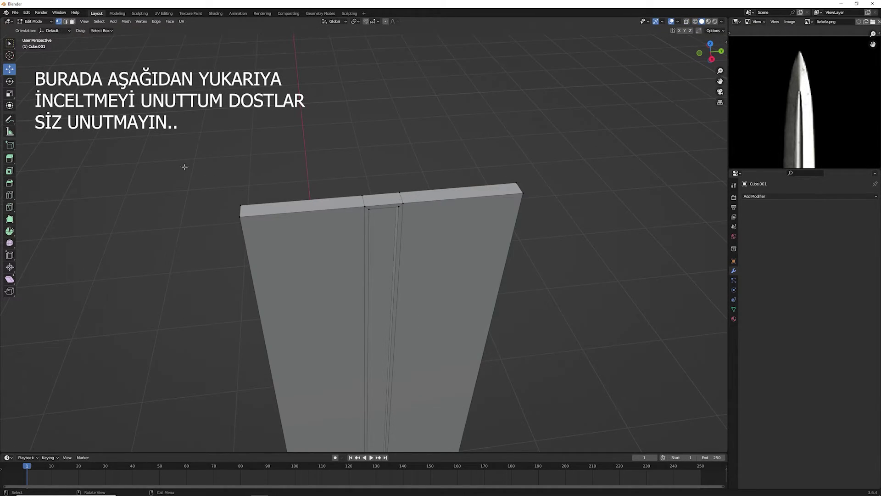
{"action": "left_click", "coordinate": [413, 195]}
Step: Add the remaining top face, raise a first section straight up, and scale it to 0.872
{"action": "left_click", "coordinate": [383, 200], "text": "shift"}
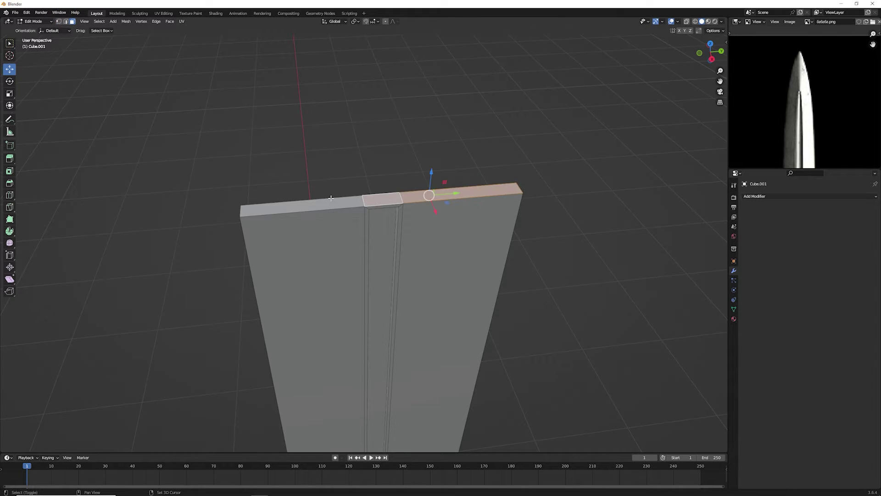
{"action": "middle_click_drag", "start_coordinate": [384, 201], "coordinate": [338, 140]}
{"action": "scroll", "coordinate": [338, 140], "scroll_direction": "down", "scroll_amount": 2}
{"action": "key", "text": "e"}
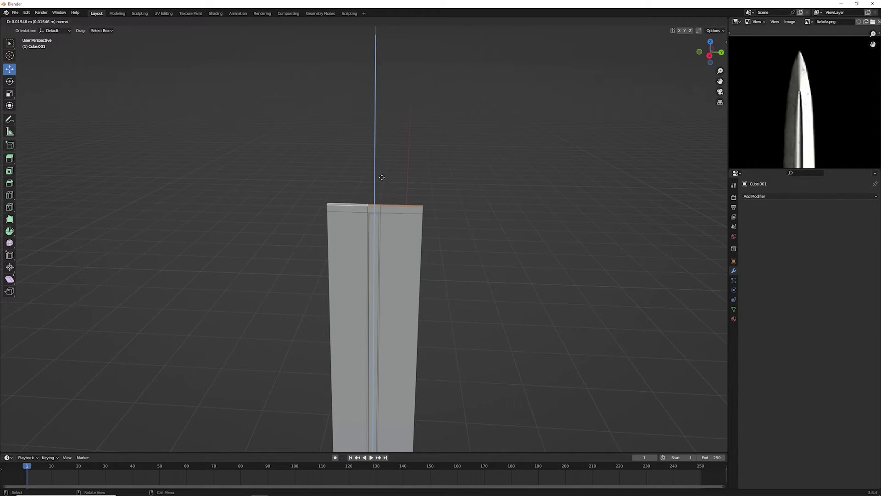
{"action": "key", "text": "x"}
{"action": "key", "text": "y"}
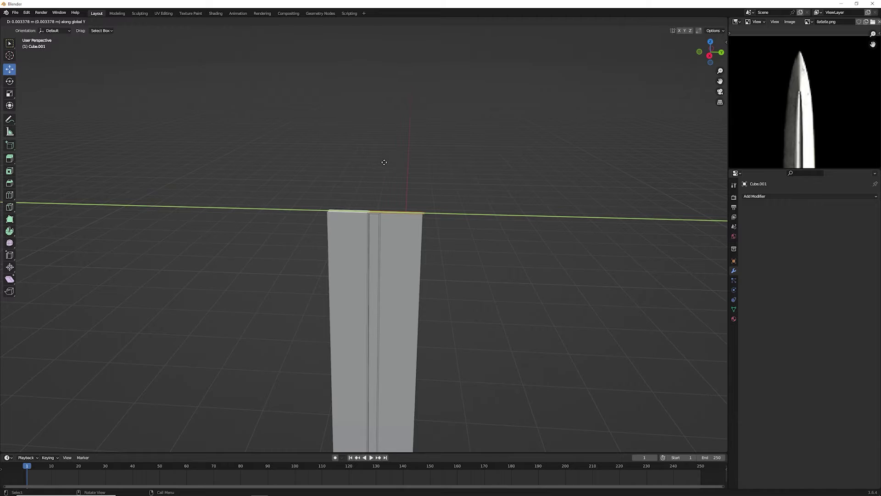
{"action": "key", "text": "Escape"}
{"action": "key", "text": "g"}
{"action": "key", "text": "z"}
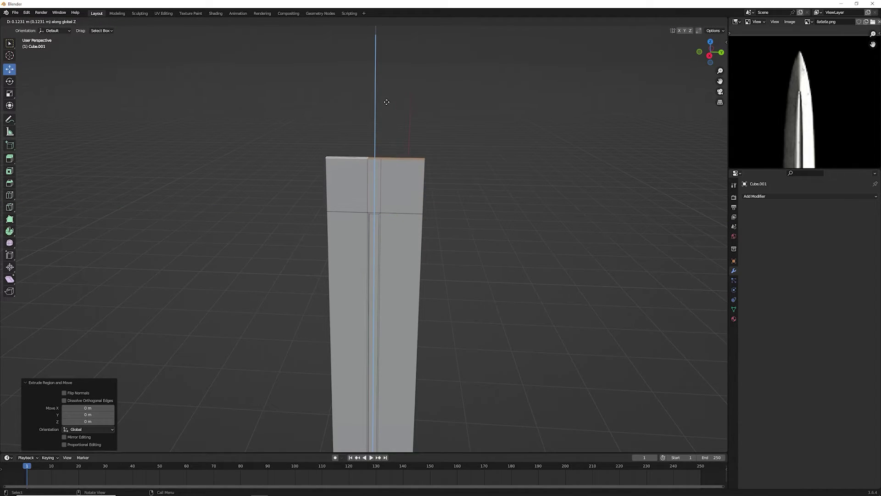
{"action": "left_click", "coordinate": [394, 146]}
{"action": "key", "text": "s"}
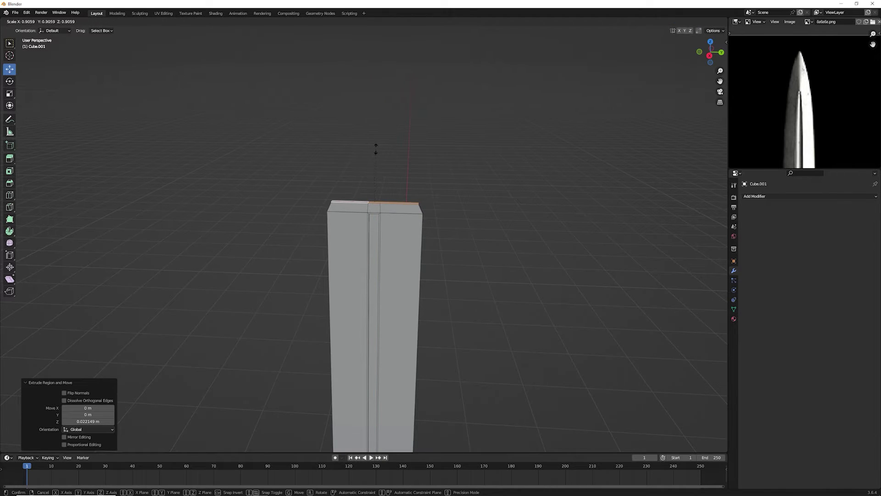
{"action": "left_click", "coordinate": [372, 151]}
Step: In a straight side view, extrude a second section upward and narrow it to 0.885
{"action": "scroll", "coordinate": [386, 156], "scroll_direction": "up", "scroll_amount": 1}
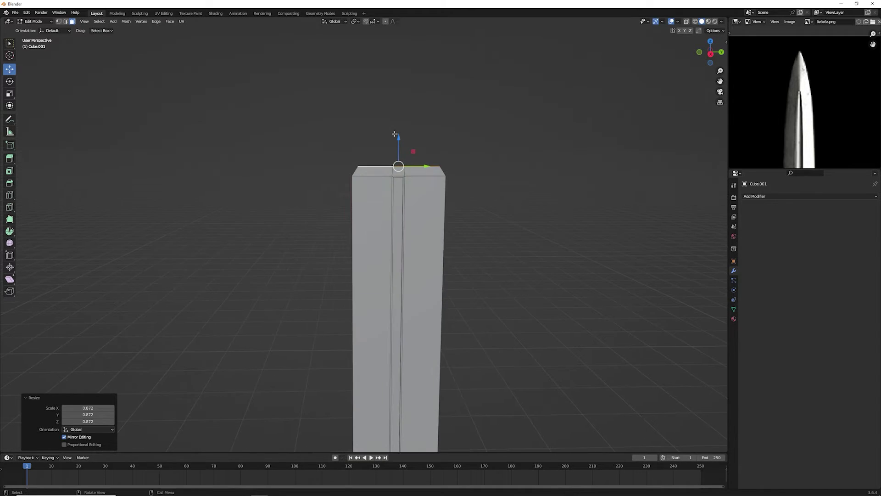
{"action": "scroll", "coordinate": [441, 80], "scroll_direction": "up", "scroll_amount": 3}
{"action": "middle_click_drag", "start_coordinate": [441, 81], "coordinate": [397, 181], "text": "shift"}
{"action": "left_click", "coordinate": [711, 54]}
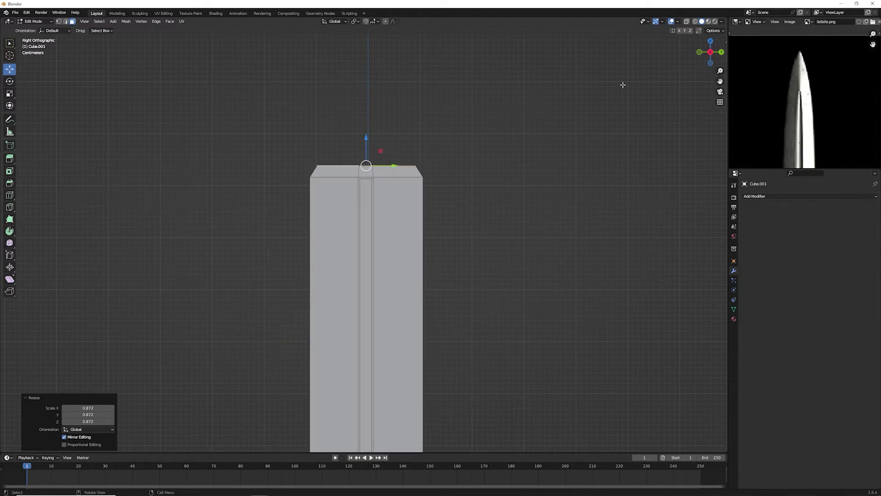
{"action": "scroll", "coordinate": [413, 184], "scroll_direction": "up", "scroll_amount": 5}
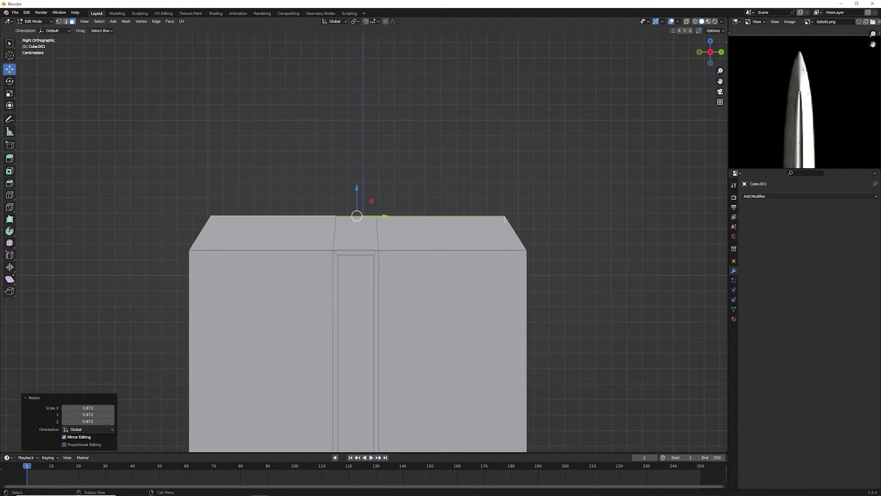
{"action": "key", "text": "e"}
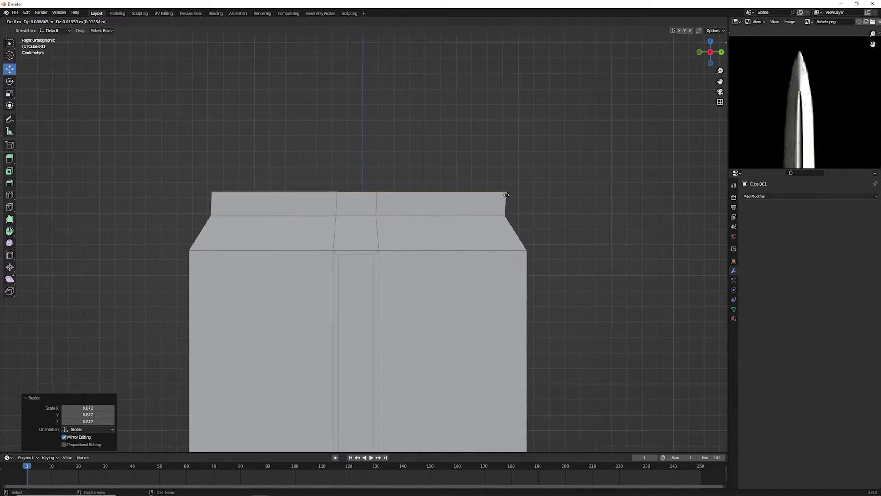
{"action": "key", "text": "x"}
{"action": "key", "text": "z"}
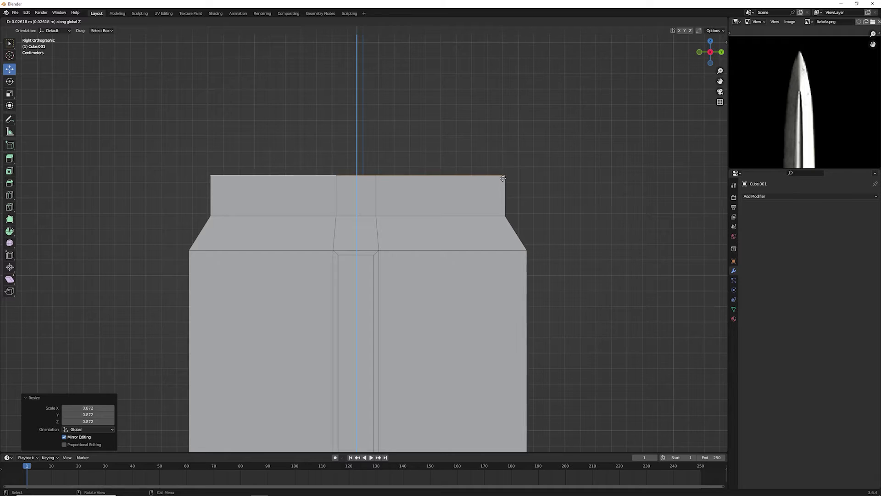
{"action": "left_click", "coordinate": [503, 188]}
{"action": "key", "text": "s"}
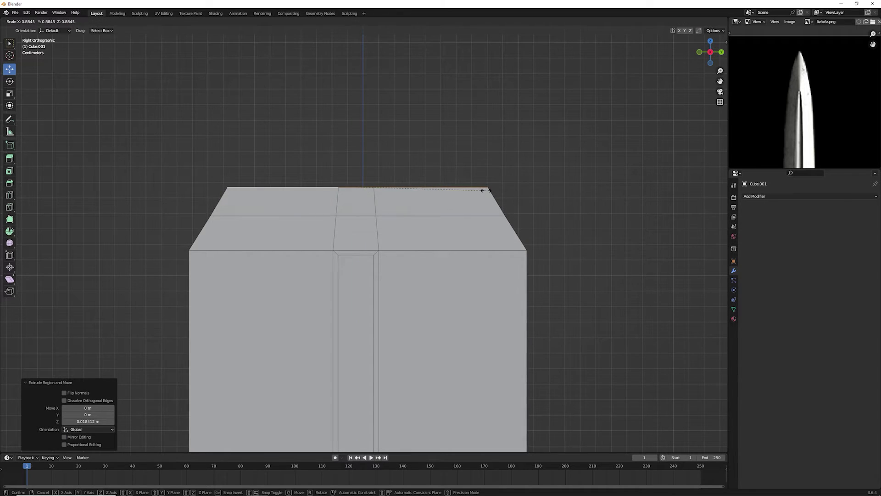
{"action": "left_click", "coordinate": [485, 190]}
Step: Extrude third and fourth upward sections, narrowing them to 0.873 and 0.823
{"action": "key", "text": "e"}
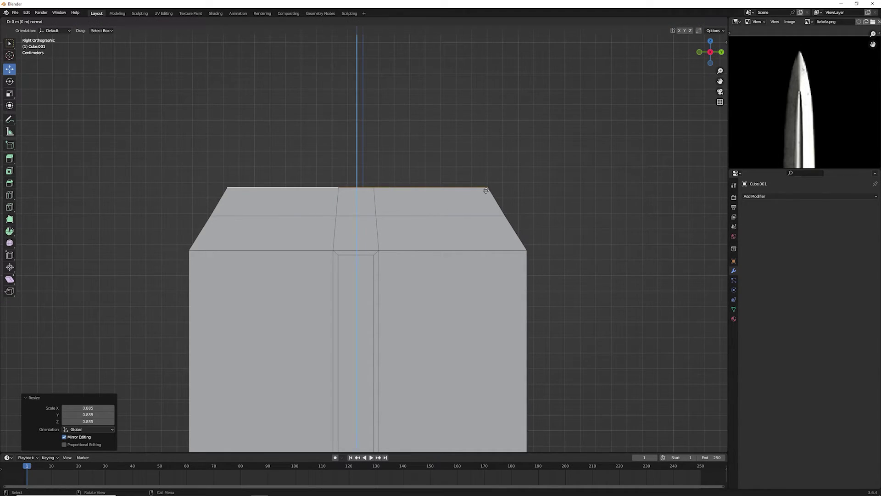
{"action": "key", "text": "z"}
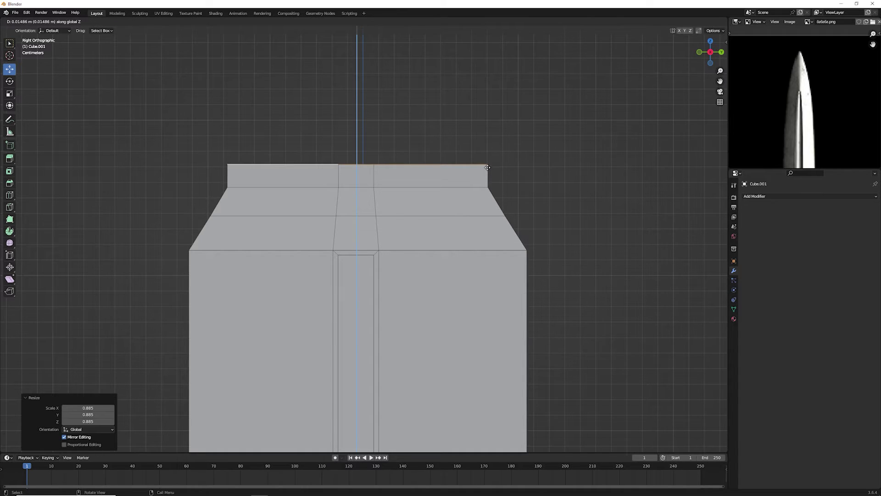
{"action": "left_click", "coordinate": [487, 167]}
{"action": "key", "text": "s"}
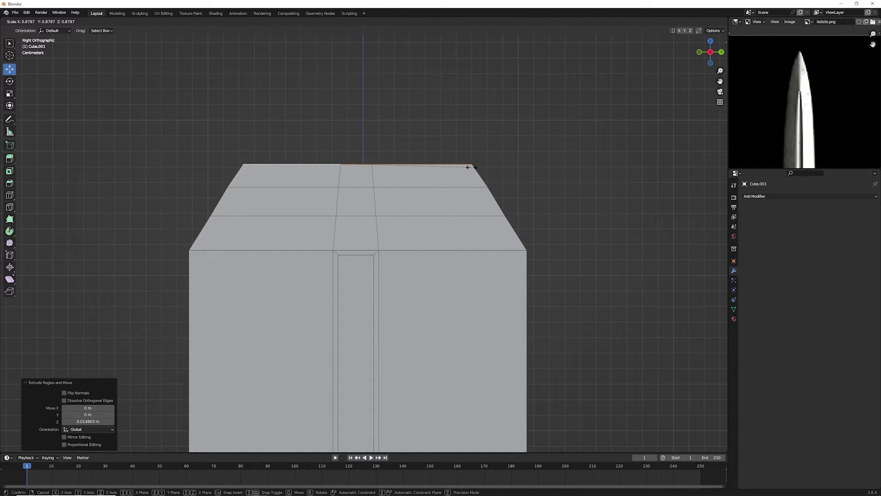
{"action": "left_click", "coordinate": [473, 168]}
{"action": "middle_click_drag", "start_coordinate": [462, 147], "coordinate": [454, 217], "text": "shift"}
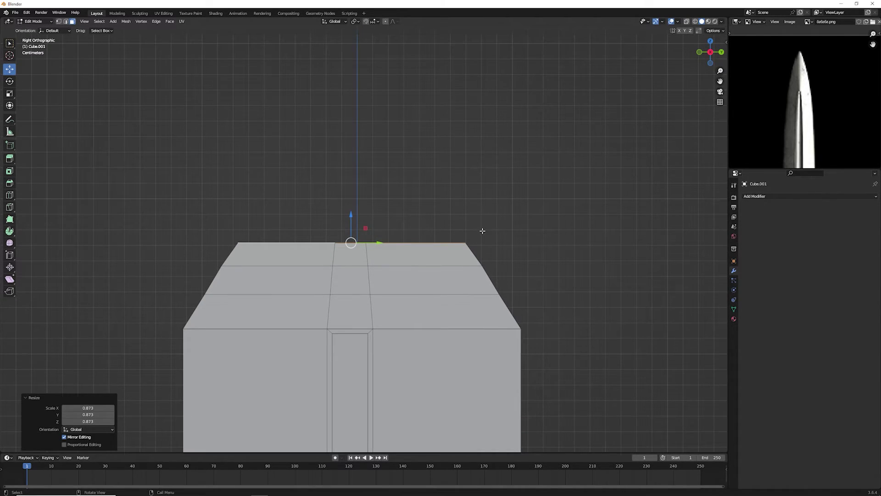
{"action": "key", "text": "e"}
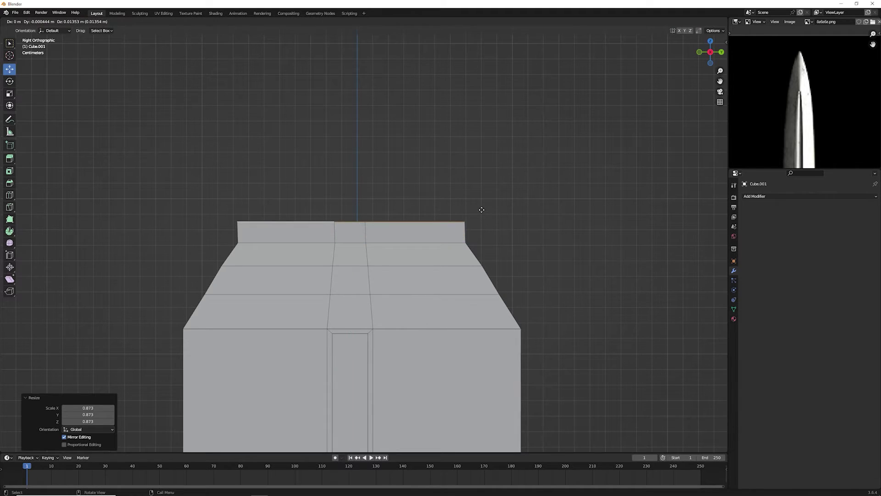
{"action": "left_click", "coordinate": [482, 204]}
{"action": "key", "text": "s"}
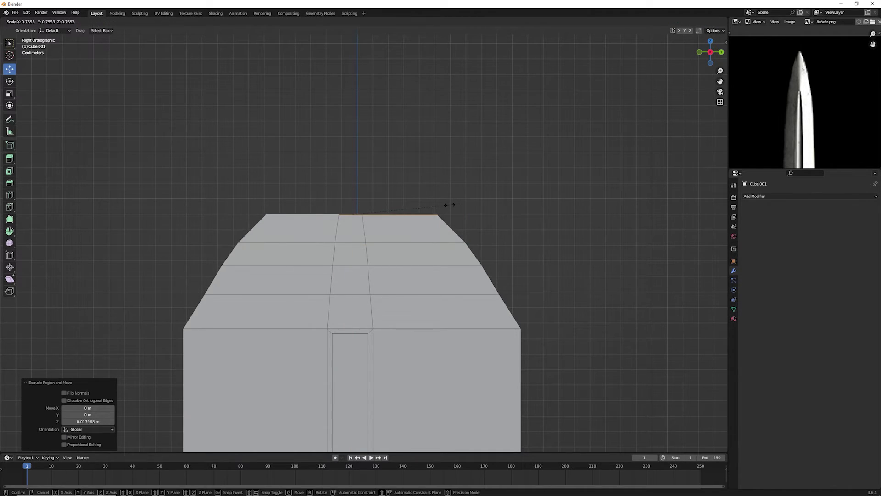
{"action": "left_click", "coordinate": [458, 201]}
{"action": "mouse_move", "coordinate": [458, 200]}
{"action": "middle_mouse_down"}
{"action": "mouse_move", "coordinate": [447, 232]}
{"action": "mouse_move", "coordinate": [494, 236]}
{"action": "mouse_move", "coordinate": [481, 229]}
{"action": "middle_mouse_up"}
{"action": "scroll", "coordinate": [480, 229], "scroll_direction": "down", "scroll_amount": 3, "text": "shift"}
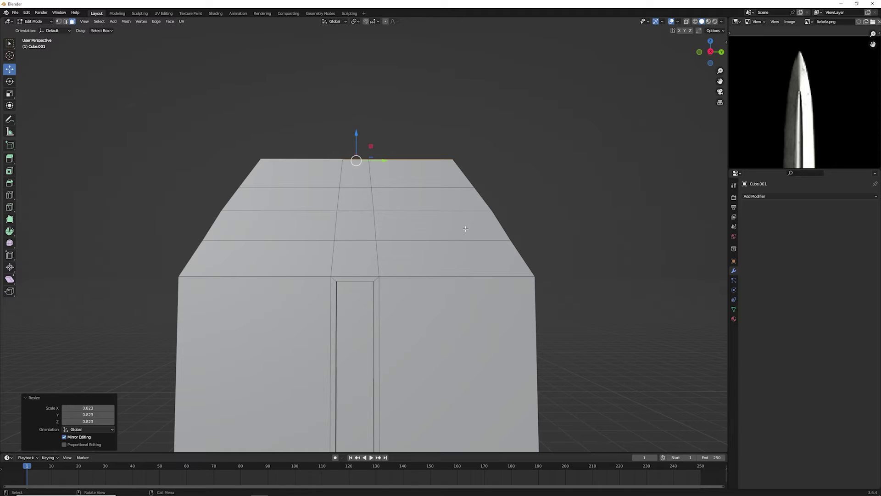
Step: Undo the earlier top edits and extrude the blade's top edge straight up along Z
{"action": "key", "text": "ctrl+z"}
{"action": "key", "text": "ctrl+z"}
{"action": "key", "text": "ctrl+z"}
{"action": "key", "text": "ctrl+z"}
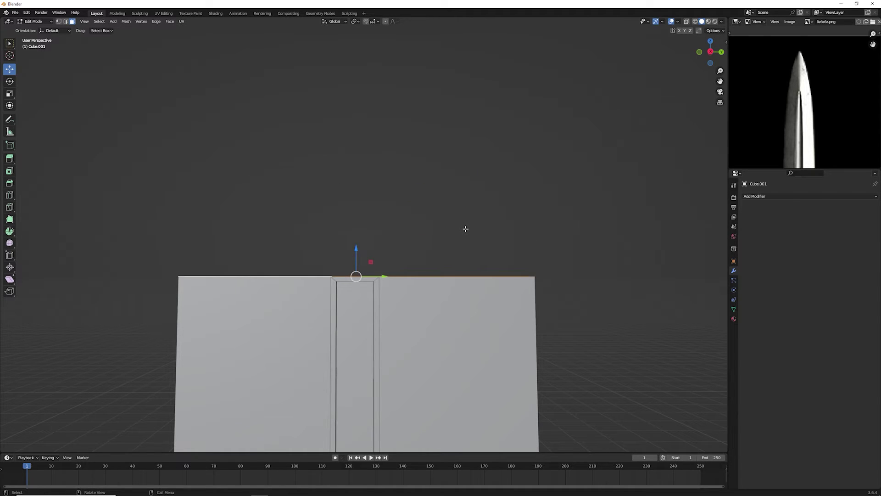
{"action": "key", "text": "e"}
{"action": "right_click", "coordinate": [453, 73]}
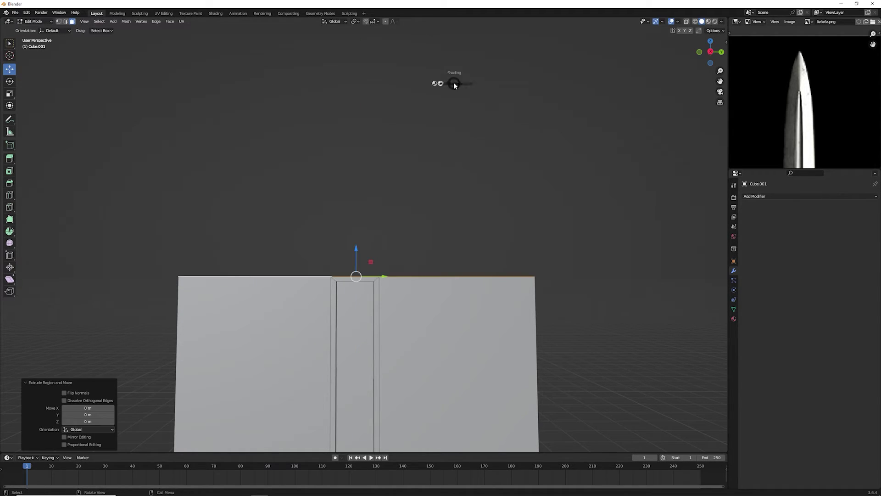
{"action": "key", "text": "g"}
{"action": "key", "text": "z"}
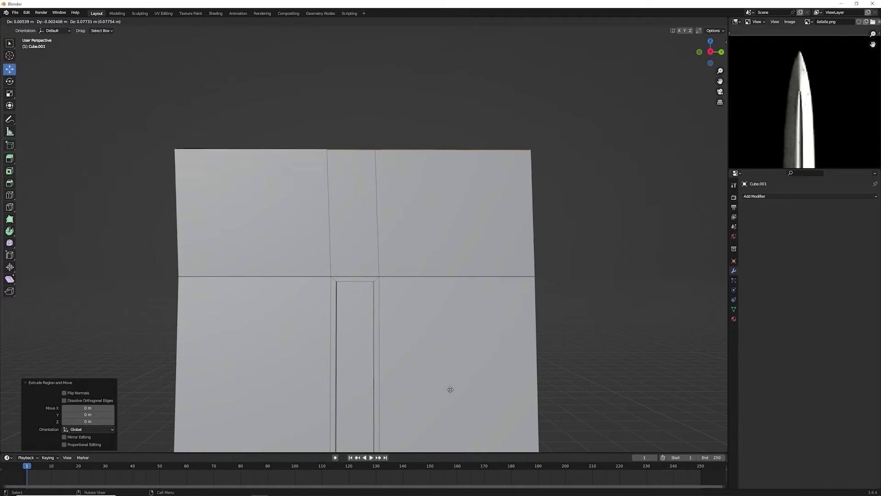
{"action": "left_click", "coordinate": [448, 300]}
Step: Scale the new top edge to nearly zero to form the point, then return to Object Mode
{"action": "key", "text": "s"}
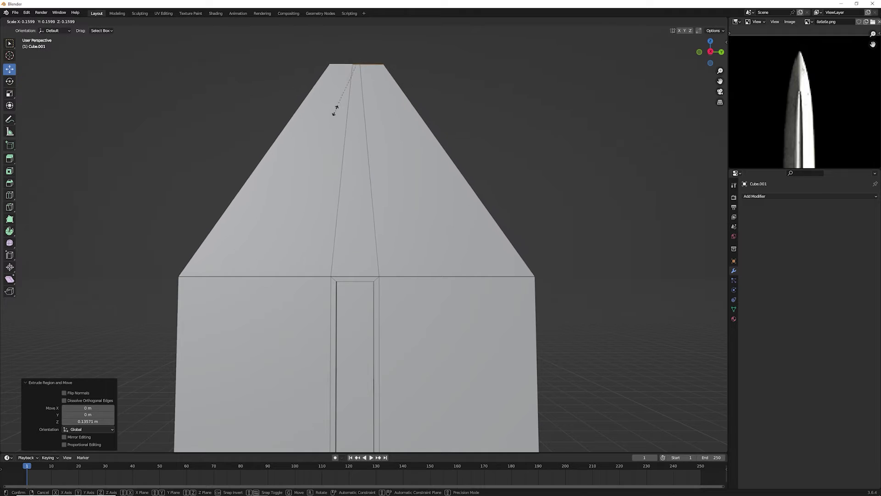
{"action": "left_click", "coordinate": [356, 65]}
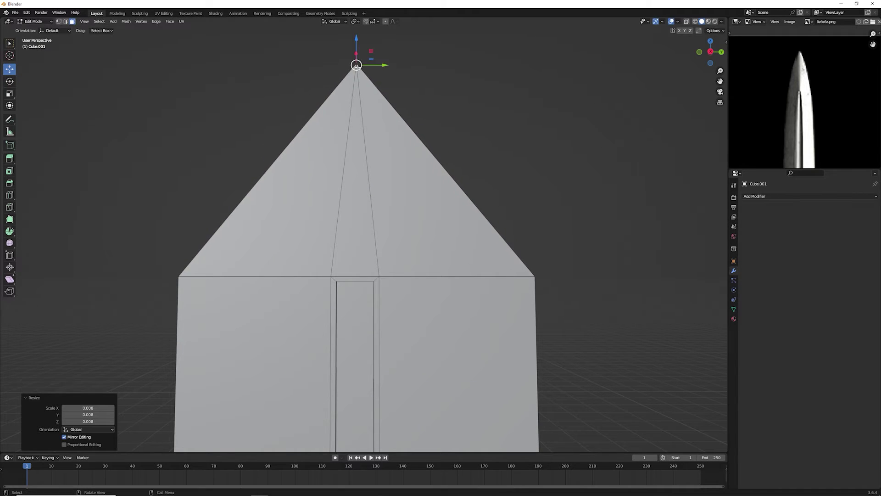
{"action": "key", "text": "Tab"}
{"action": "scroll", "coordinate": [532, 225], "scroll_direction": "down", "scroll_amount": 8}
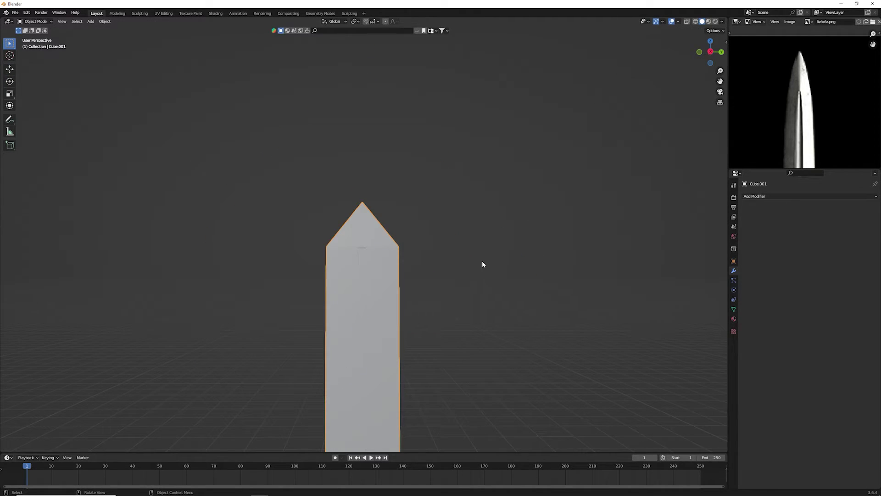
{"action": "scroll", "coordinate": [409, 215], "scroll_direction": "up", "scroll_amount": 8}
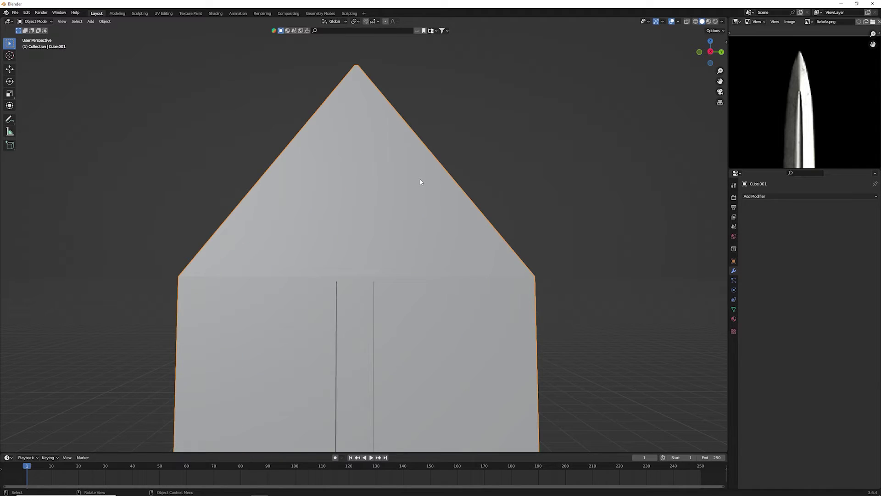
{"action": "scroll", "coordinate": [422, 183], "scroll_direction": "down", "scroll_amount": 2}
{"action": "scroll", "coordinate": [436, 191], "scroll_direction": "down", "scroll_amount": 2}
{"action": "scroll", "coordinate": [441, 225], "scroll_direction": "down", "scroll_amount": 1}
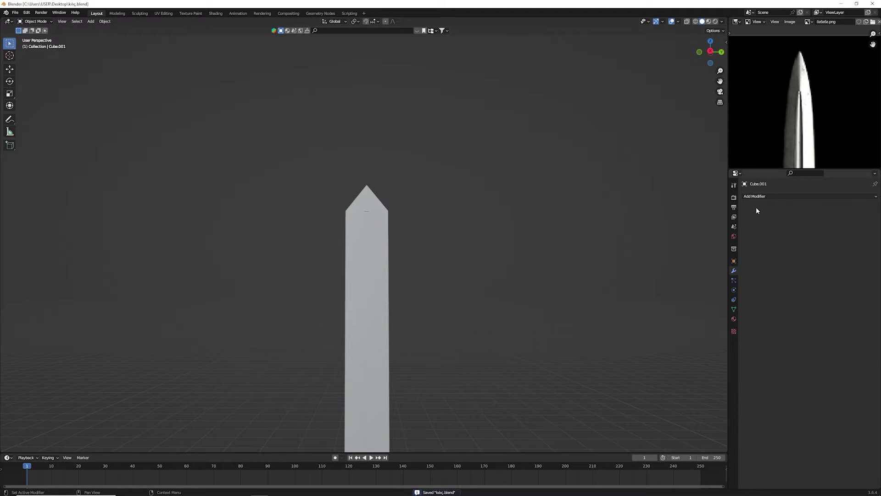
Step: Add a Subdivision Surface modifier to the blade with viewport and render levels of 4
{"action": "left_click", "coordinate": [757, 197]}
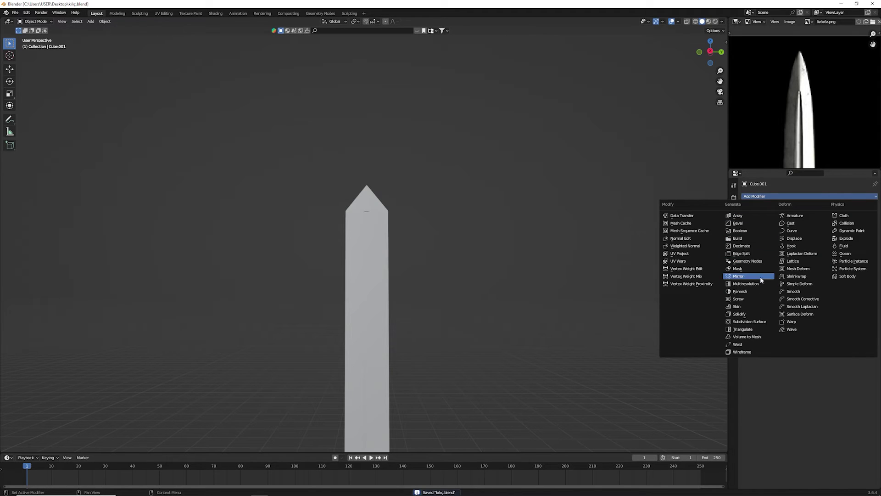
{"action": "left_click", "coordinate": [755, 324]}
{"action": "scroll", "coordinate": [379, 254], "scroll_direction": "up", "scroll_amount": 3}
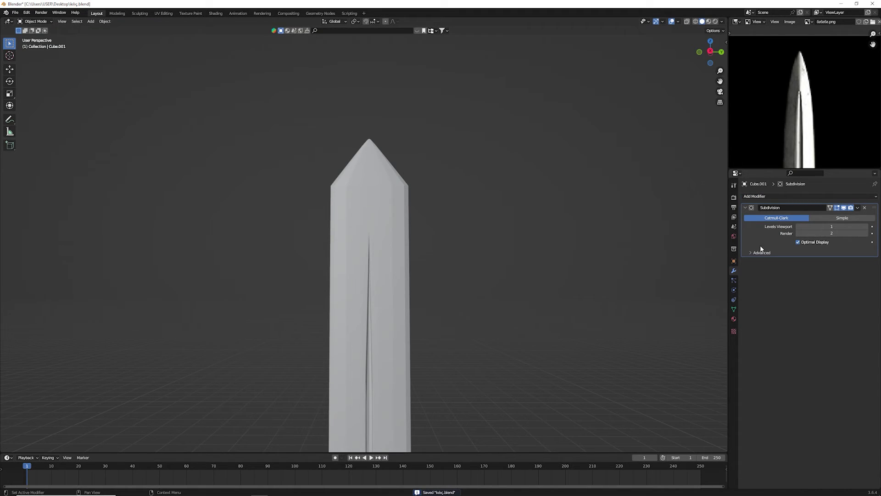
{"action": "left_click", "coordinate": [868, 227]}
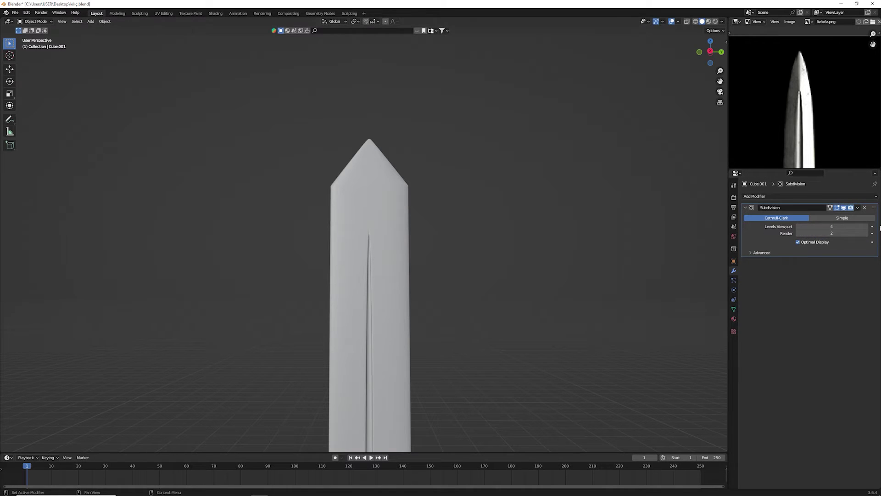
{"action": "left_click", "coordinate": [868, 233]}
Step: Frame the blade tip, enter Edit Mode and select the tip vertex
{"action": "mouse_move", "coordinate": [689, 260]}
{"action": "middle_mouse_down"}
{"action": "mouse_move", "coordinate": [588, 264]}
{"action": "mouse_move", "coordinate": [600, 292]}
{"action": "mouse_move", "coordinate": [574, 262]}
{"action": "middle_mouse_up"}
{"action": "scroll", "coordinate": [428, 206], "scroll_direction": "up", "scroll_amount": 3}
{"action": "middle_click_drag", "start_coordinate": [442, 133], "coordinate": [355, 224], "text": "shift"}
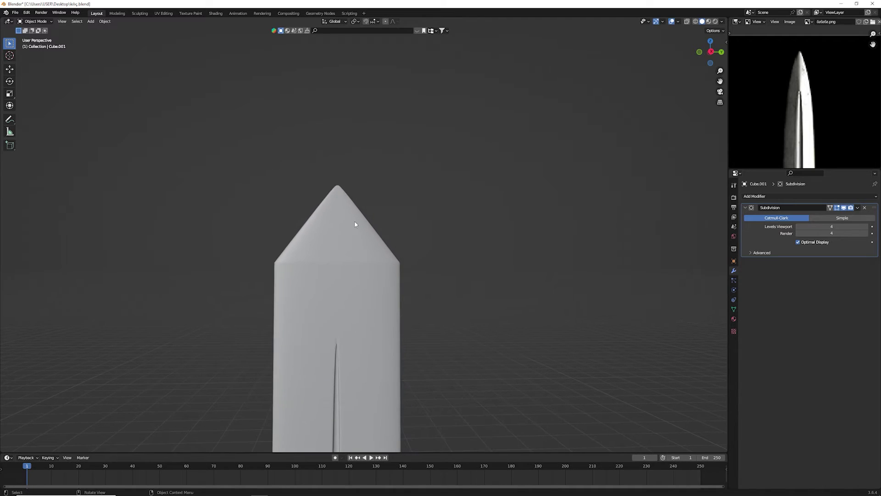
{"action": "key", "text": "Tab"}
{"action": "scroll", "coordinate": [355, 224], "scroll_direction": "up", "scroll_amount": 3}
{"action": "left_click", "coordinate": [302, 112]}
{"action": "mouse_move", "coordinate": [323, 92]}
{"action": "middle_mouse_down", "text": "shift"}
{"action": "mouse_move", "coordinate": [325, 143]}
{"action": "mouse_move", "coordinate": [307, 157]}
{"action": "middle_mouse_up", "text": "shift"}
Step: In vertex select mode, raise the blade's tip vertex straight up along Z
{"action": "key", "text": "1"}
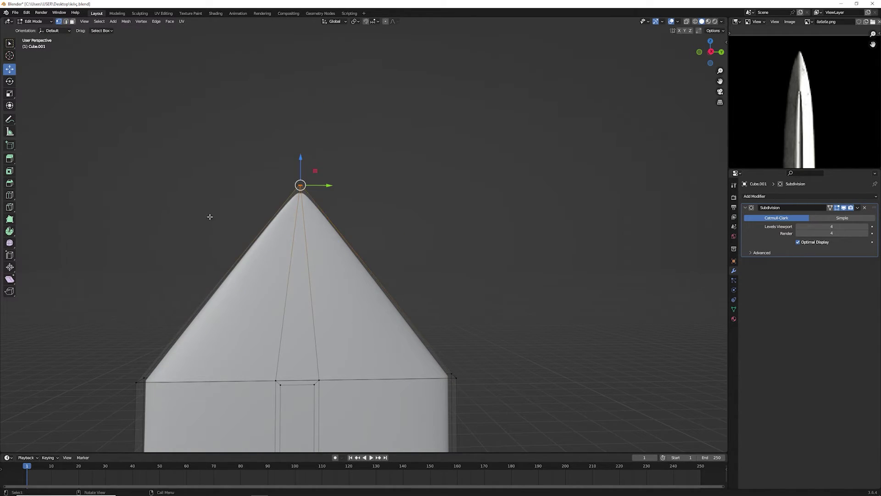
{"action": "key", "text": "g"}
{"action": "key", "text": "z"}
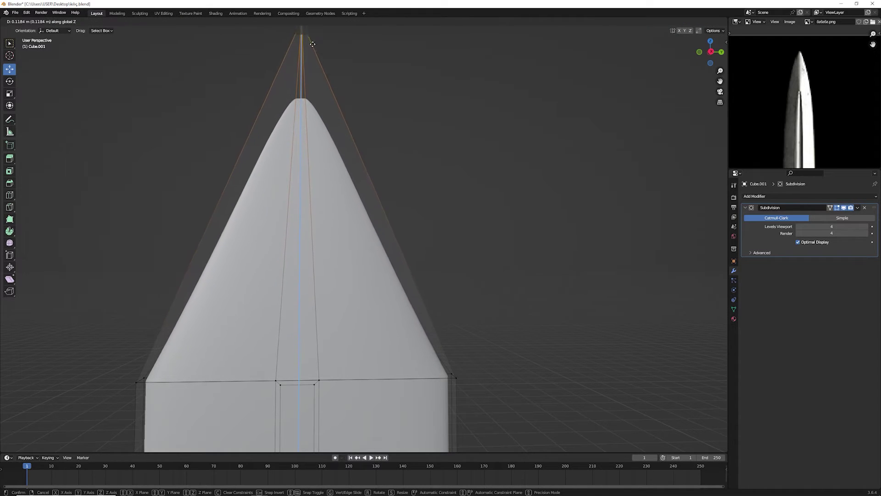
{"action": "left_click", "coordinate": [314, 37]}
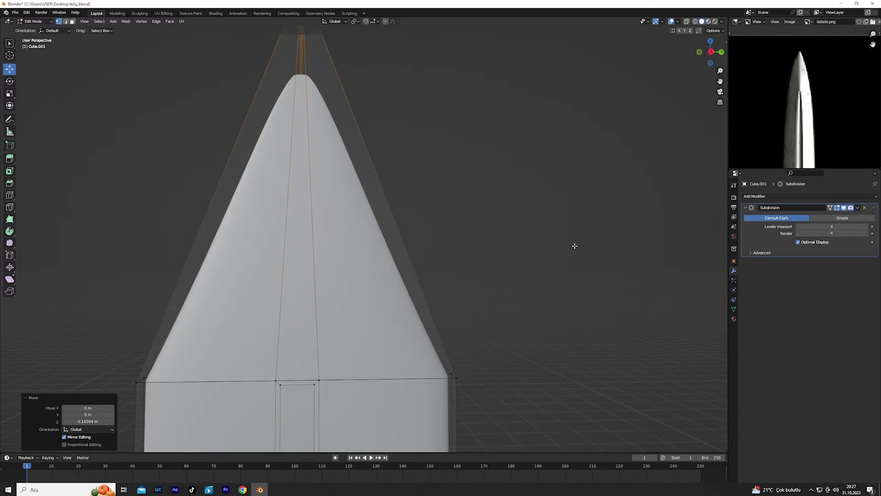
{"action": "scroll", "coordinate": [575, 246], "scroll_direction": "down", "scroll_amount": 4}
{"action": "scroll", "coordinate": [544, 305], "scroll_direction": "down", "scroll_amount": 1}
{"action": "key", "text": "s"}
{"action": "key", "text": "Escape"}
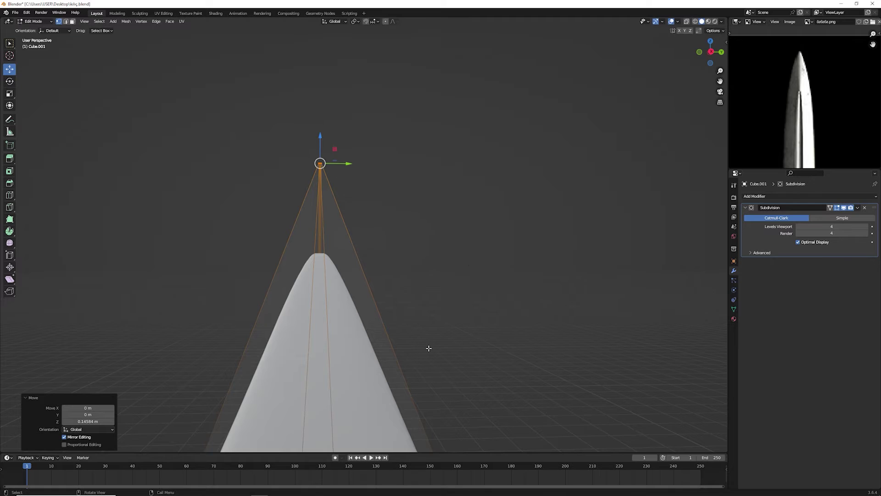
Step: Add two loop cuts across the tip cone, sliding the first up toward the point
{"action": "left_click", "coordinate": [137, 96]}
{"action": "scroll", "coordinate": [240, 264], "scroll_direction": "down", "scroll_amount": 3}
{"action": "middle_click_drag", "start_coordinate": [240, 263], "coordinate": [268, 321], "text": "shift"}
{"action": "scroll", "coordinate": [291, 325], "scroll_direction": "down", "scroll_amount": 2}
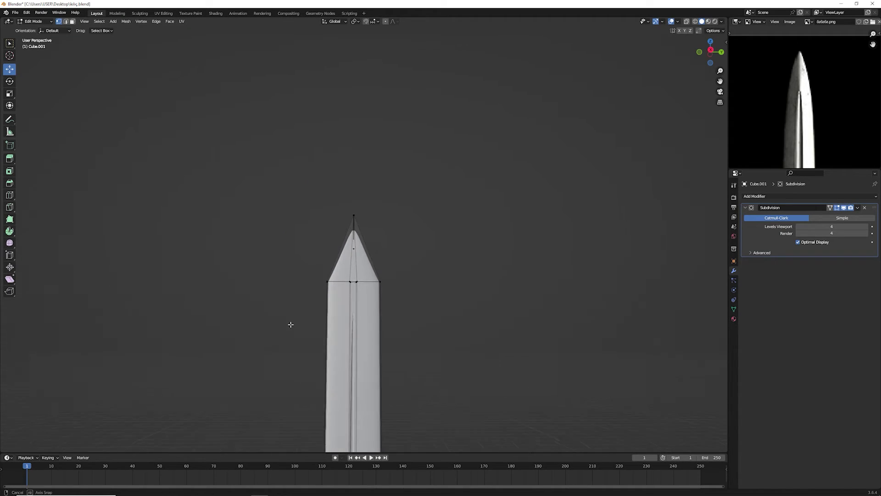
{"action": "scroll", "coordinate": [346, 262], "scroll_direction": "up", "scroll_amount": 5}
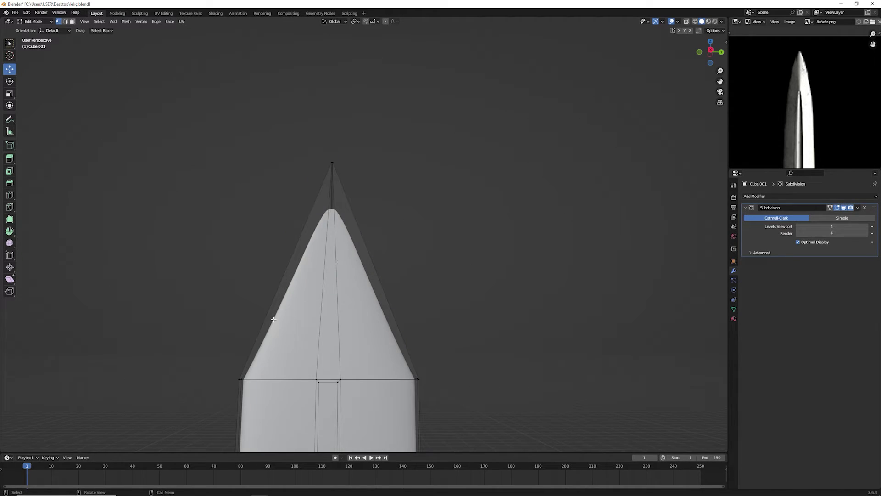
{"action": "left_click", "coordinate": [9, 196]}
{"action": "left_click_drag", "start_coordinate": [343, 264], "coordinate": [329, 189]}
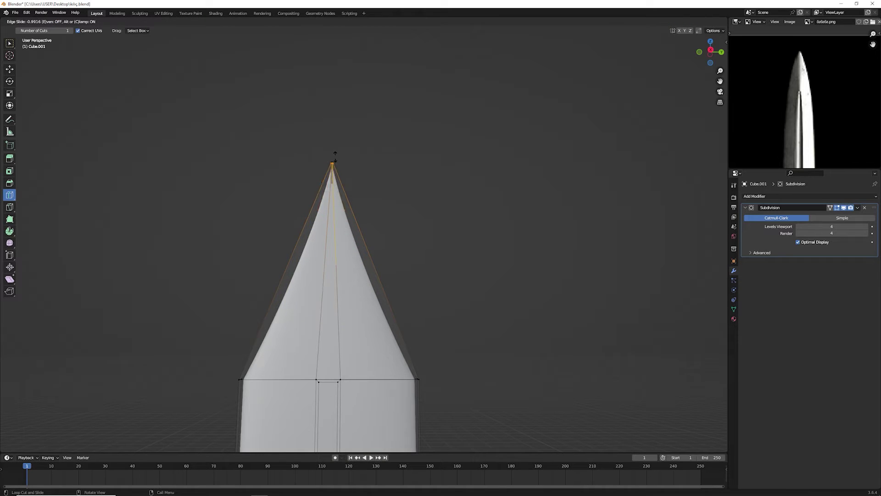
{"action": "left_click_drag", "start_coordinate": [336, 157], "coordinate": [408, 191]}
{"action": "left_click_drag", "start_coordinate": [313, 368], "coordinate": [275, 369]}
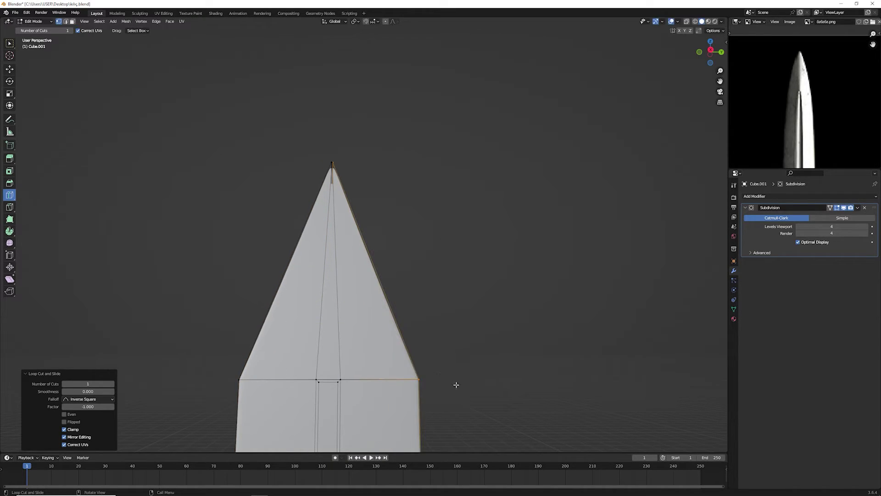
{"action": "scroll", "coordinate": [466, 366], "scroll_direction": "down", "scroll_amount": 2}
{"action": "scroll", "coordinate": [460, 336], "scroll_direction": "down", "scroll_amount": 3}
Step: Move to the blade base and cut an edge loop lengthwise along the blade
{"action": "middle_click_drag", "start_coordinate": [460, 336], "coordinate": [445, 276], "text": "shift"}
{"action": "scroll", "coordinate": [438, 400], "scroll_direction": "down", "scroll_amount": 3}
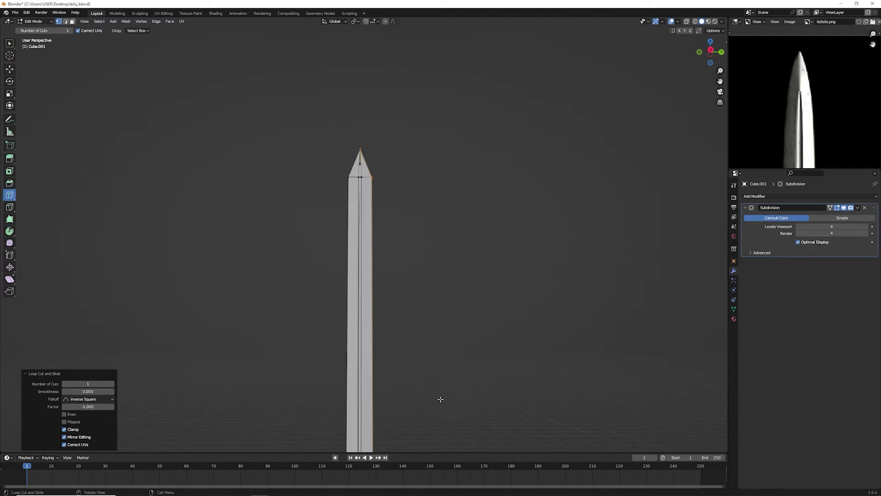
{"action": "scroll", "coordinate": [414, 221], "scroll_direction": "up", "scroll_amount": 2}
{"action": "scroll", "coordinate": [351, 249], "scroll_direction": "up", "scroll_amount": 5}
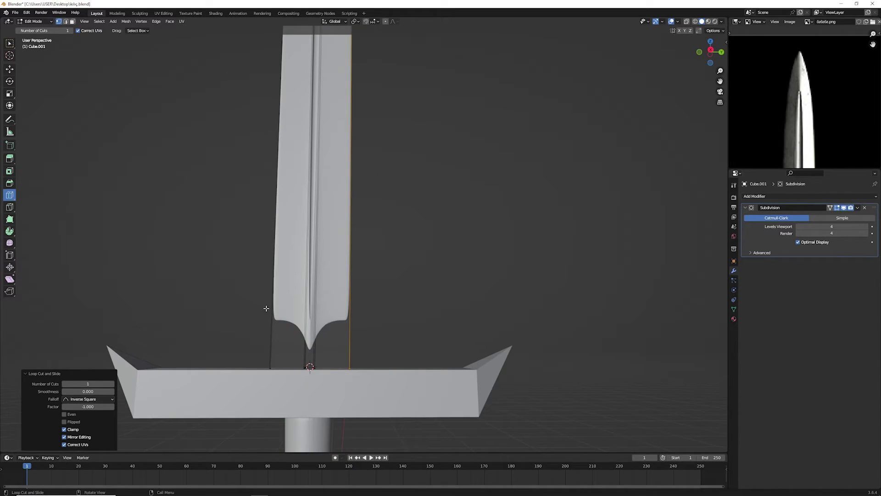
{"action": "scroll", "coordinate": [350, 358], "scroll_direction": "up", "scroll_amount": 3}
{"action": "scroll", "coordinate": [350, 358], "scroll_direction": "up", "scroll_amount": 2}
{"action": "middle_click_drag", "start_coordinate": [358, 349], "coordinate": [367, 230], "text": "shift"}
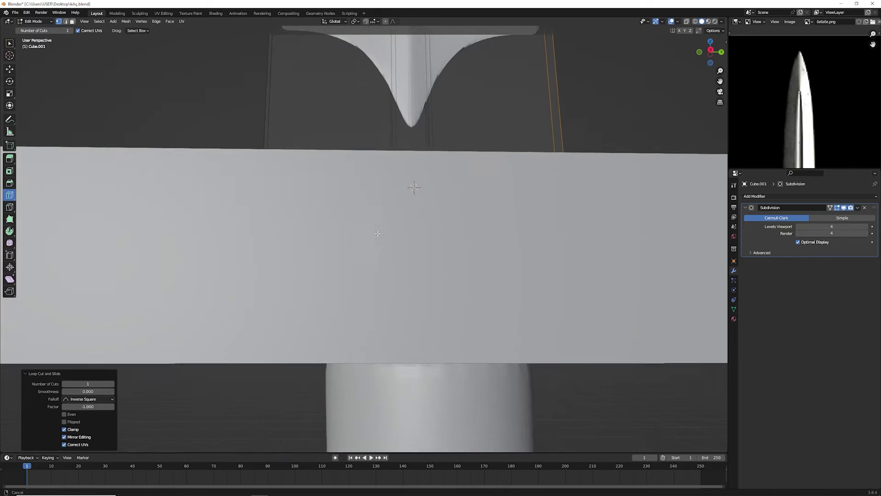
{"action": "scroll", "coordinate": [369, 334], "scroll_direction": "down", "scroll_amount": 2}
{"action": "scroll", "coordinate": [370, 334], "scroll_direction": "down", "scroll_amount": 4}
{"action": "left_click_drag", "start_coordinate": [358, 138], "coordinate": [358, 406]}
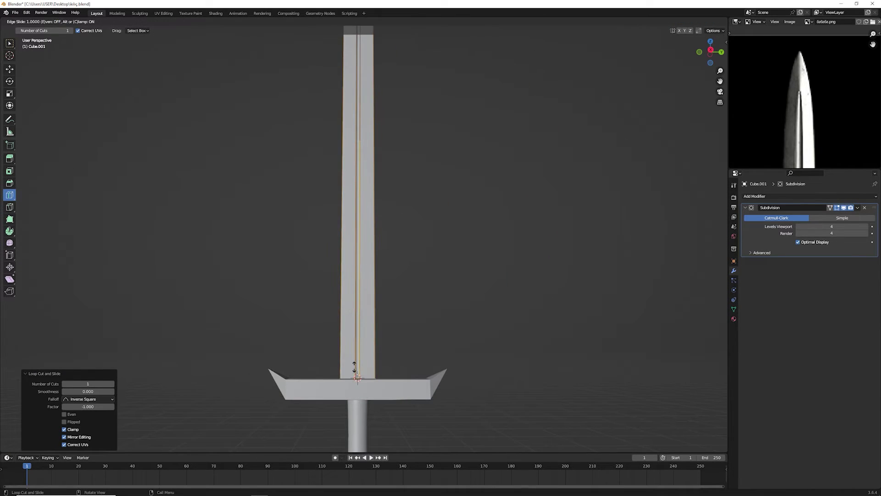
Step: Leave Edit Mode, inspect the smoothed sword, and show Material.001's nodes in the Shading workspace
{"action": "key", "text": "Tab"}
{"action": "scroll", "coordinate": [506, 253], "scroll_direction": "down", "scroll_amount": 3}
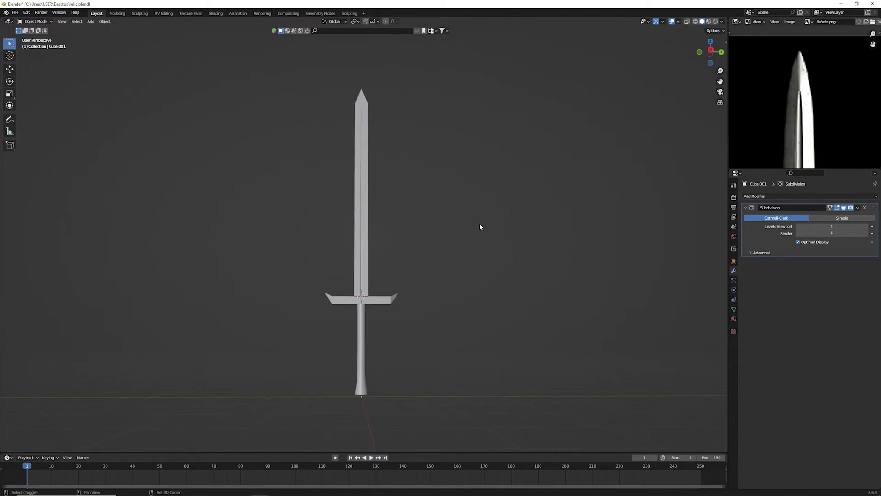
{"action": "middle_click_drag", "start_coordinate": [479, 224], "coordinate": [438, 283], "text": "shift"}
{"action": "scroll", "coordinate": [781, 117], "scroll_direction": "down", "scroll_amount": 2}
{"action": "scroll", "coordinate": [787, 128], "scroll_direction": "down", "scroll_amount": 2}
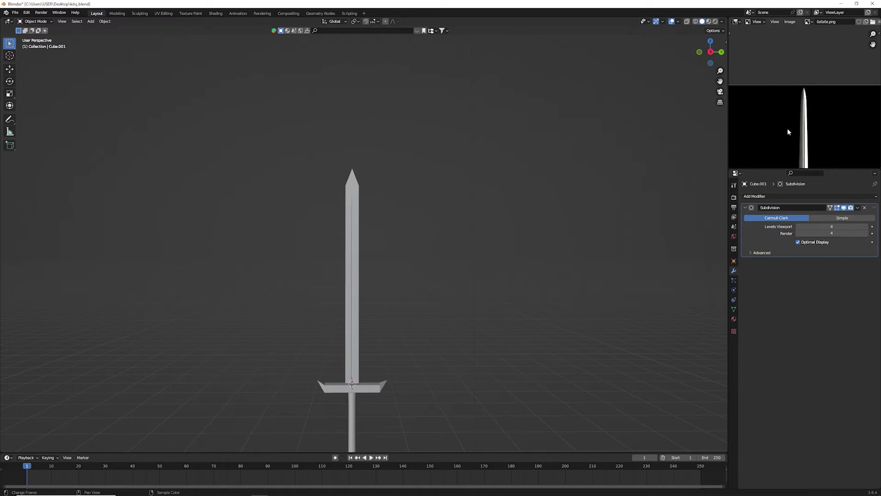
{"action": "scroll", "coordinate": [790, 119], "scroll_direction": "down", "scroll_amount": 2}
{"action": "scroll", "coordinate": [401, 195], "scroll_direction": "up", "scroll_amount": 6}
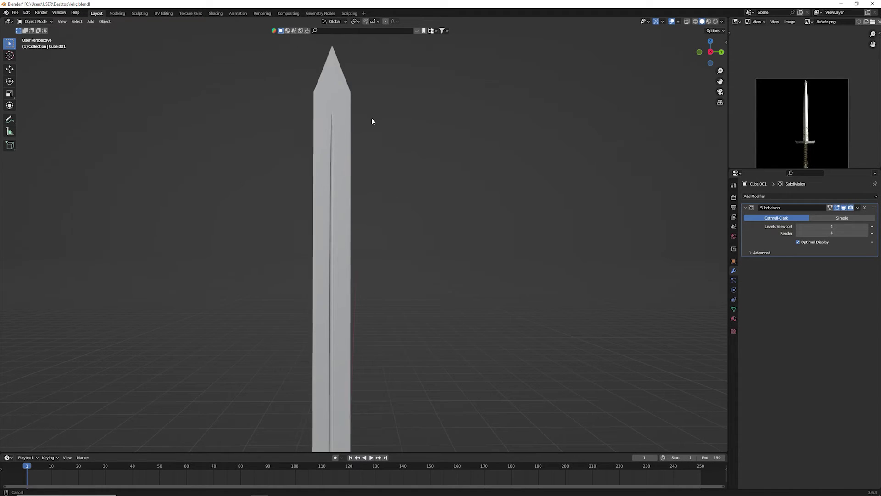
{"action": "mouse_move", "coordinate": [371, 118]}
{"action": "middle_mouse_down", "text": "shift"}
{"action": "mouse_move", "coordinate": [390, 236]}
{"action": "mouse_move", "coordinate": [448, 283]}
{"action": "mouse_move", "coordinate": [538, 279]}
{"action": "mouse_move", "coordinate": [408, 259]}
{"action": "middle_mouse_up", "text": "shift"}
{"action": "scroll", "coordinate": [389, 193], "scroll_direction": "up", "scroll_amount": 5}
{"action": "scroll", "coordinate": [390, 298], "scroll_direction": "down", "scroll_amount": 4}
{"action": "scroll", "coordinate": [419, 345], "scroll_direction": "down", "scroll_amount": 4}
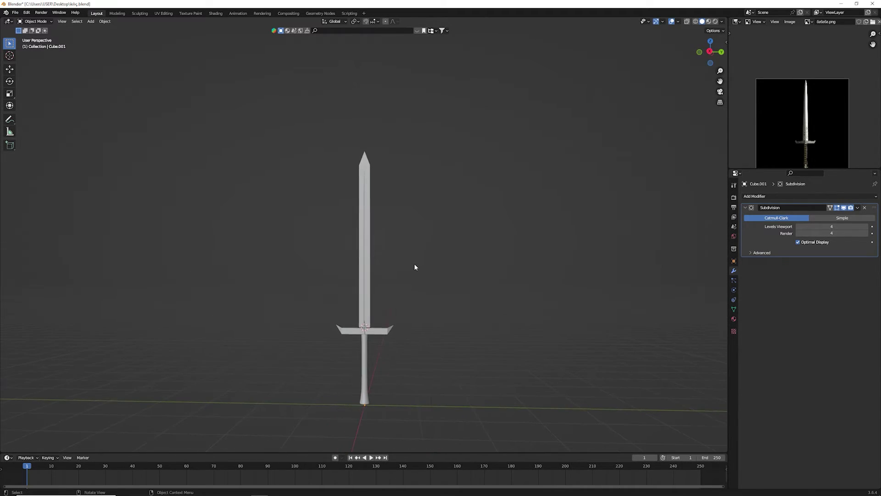
{"action": "scroll", "coordinate": [408, 284], "scroll_direction": "up", "scroll_amount": 2}
{"action": "middle_click_drag", "start_coordinate": [403, 316], "coordinate": [416, 276], "text": "shift"}
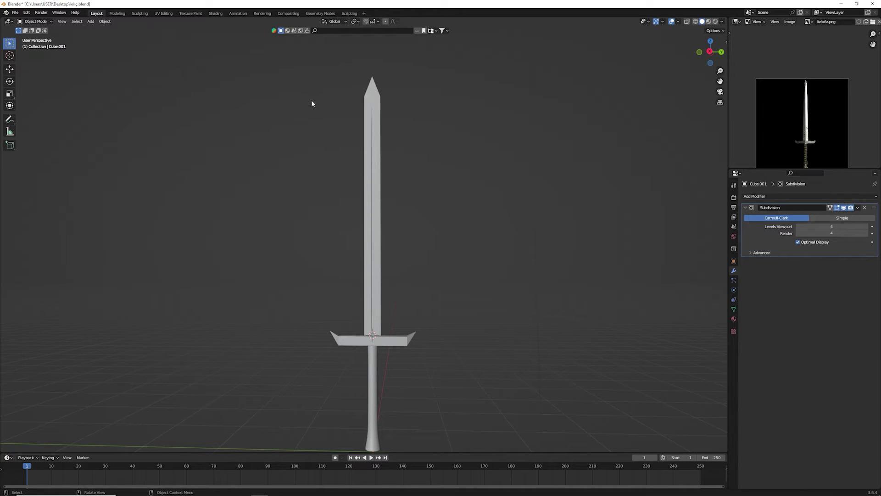
{"action": "left_click", "coordinate": [216, 14]}
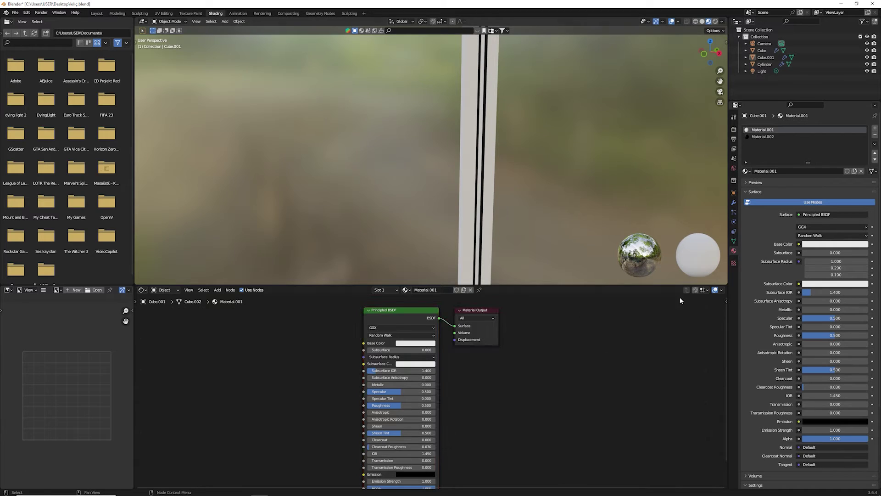
Step: Add a new material slot and material (Material.005) to the blade, then enter Edit Mode
{"action": "left_click", "coordinate": [875, 128]}
{"action": "left_click", "coordinate": [799, 172]}
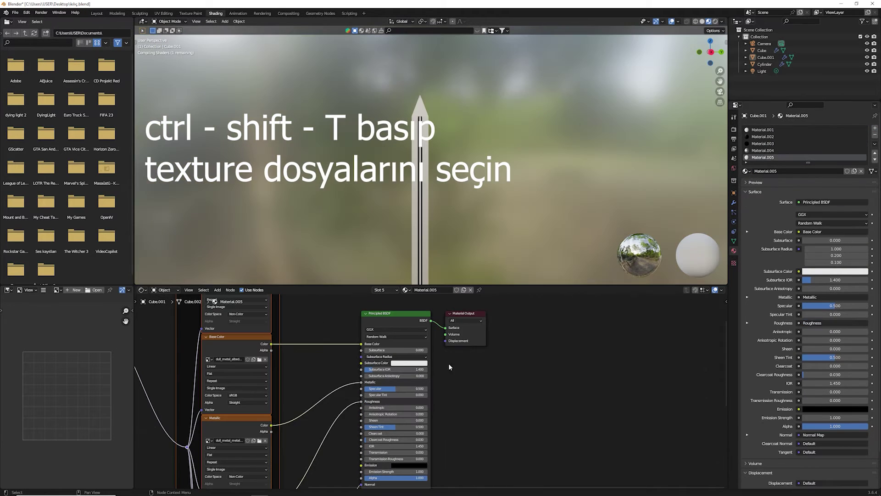
{"action": "left_click", "coordinate": [427, 168]}
{"action": "key", "text": "Tab"}
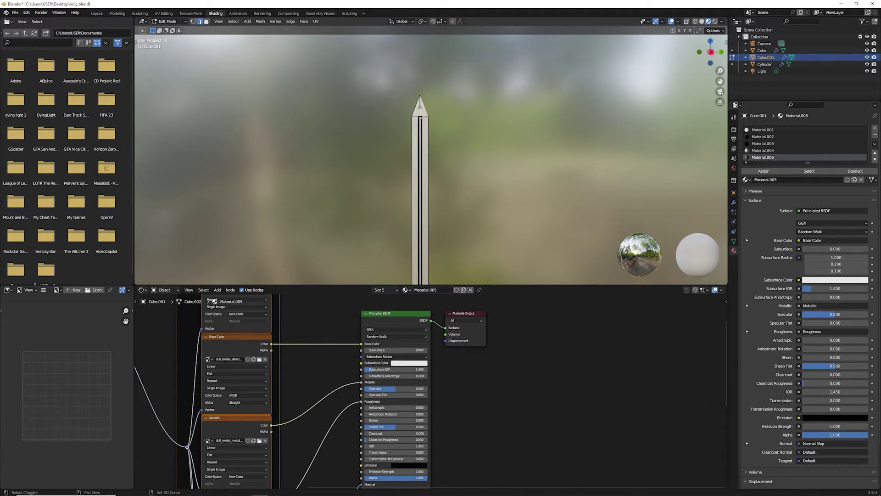
Step: Assign the new material to the selected blade faces and return to Object Mode
{"action": "mouse_move", "coordinate": [481, 245]}
{"action": "middle_mouse_down", "text": "shift"}
{"action": "mouse_move", "coordinate": [468, 133]}
{"action": "mouse_move", "coordinate": [474, 78]}
{"action": "middle_mouse_up", "text": "shift"}
{"action": "scroll", "coordinate": [772, 154], "scroll_direction": "down", "scroll_amount": 2}
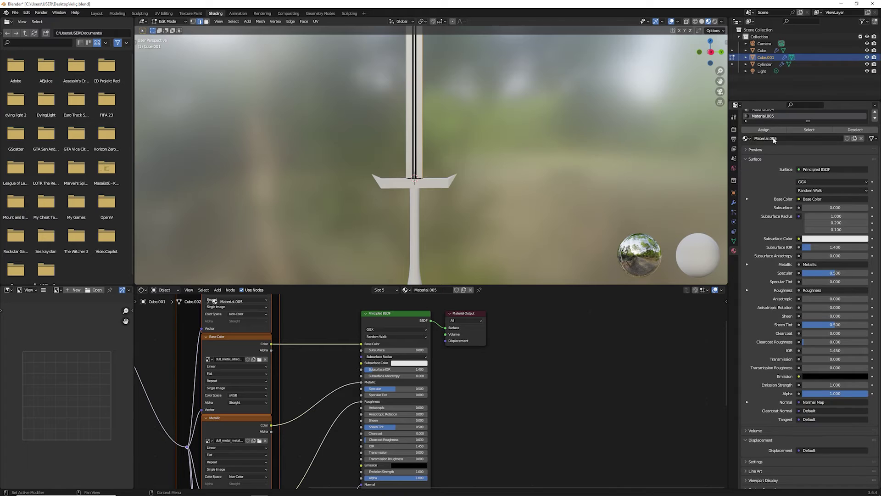
{"action": "middle_click_drag", "start_coordinate": [652, 36], "coordinate": [650, 84], "text": "shift"}
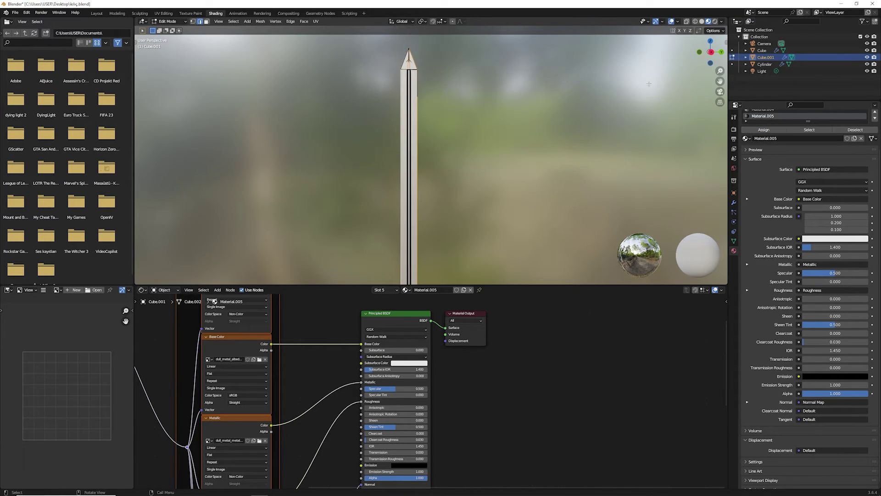
{"action": "scroll", "coordinate": [509, 181], "scroll_direction": "down", "scroll_amount": 1}
{"action": "right_click", "coordinate": [444, 177]}
{"action": "key", "text": "Escape"}
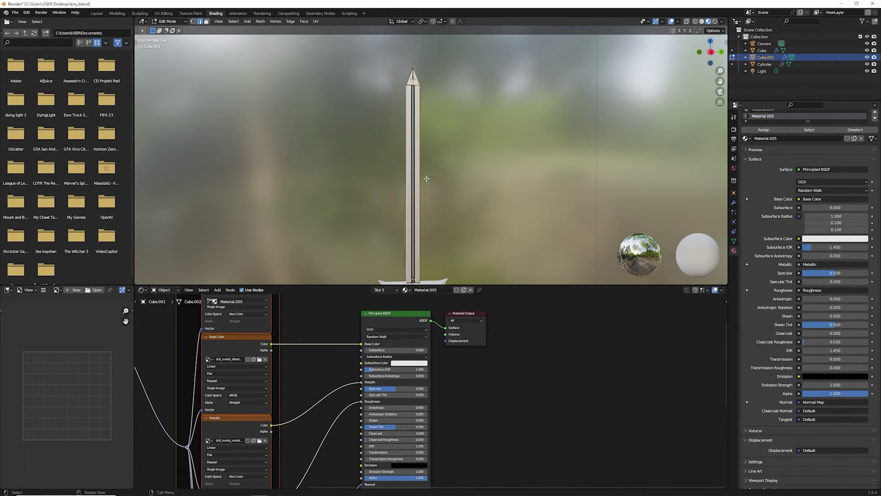
{"action": "left_click", "coordinate": [765, 131]}
{"action": "key", "text": "Tab"}
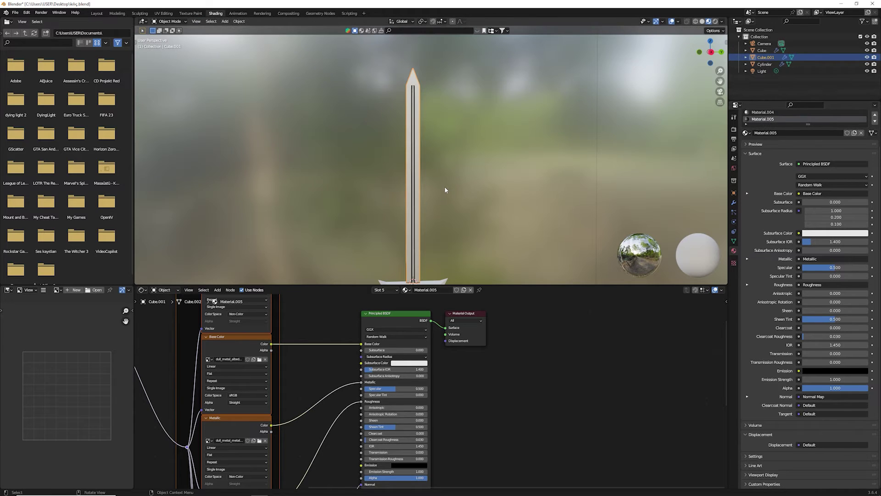
Step: Reselect the blade object and set the viewport to see-through wireframe
{"action": "scroll", "coordinate": [448, 189], "scroll_direction": "up", "scroll_amount": 2}
{"action": "left_click", "coordinate": [453, 180]}
{"action": "scroll", "coordinate": [453, 182], "scroll_direction": "up", "scroll_amount": 5}
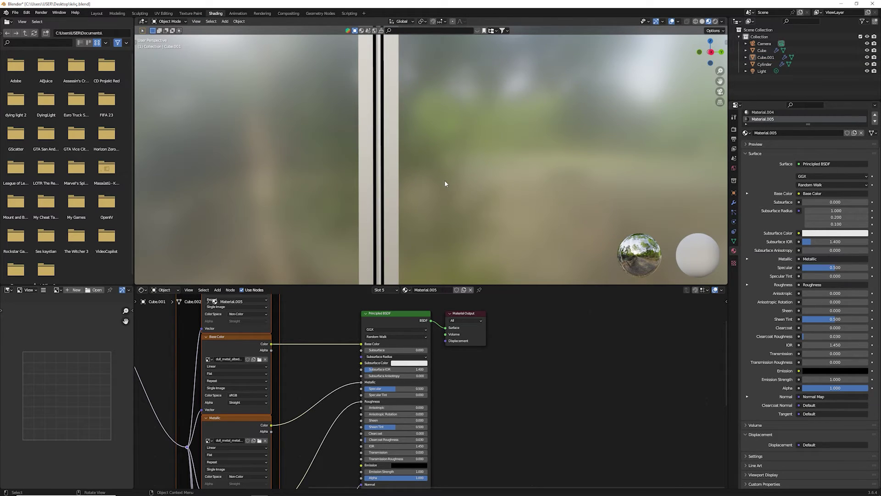
{"action": "left_click", "coordinate": [388, 190]}
{"action": "scroll", "coordinate": [438, 163], "scroll_direction": "down", "scroll_amount": 2}
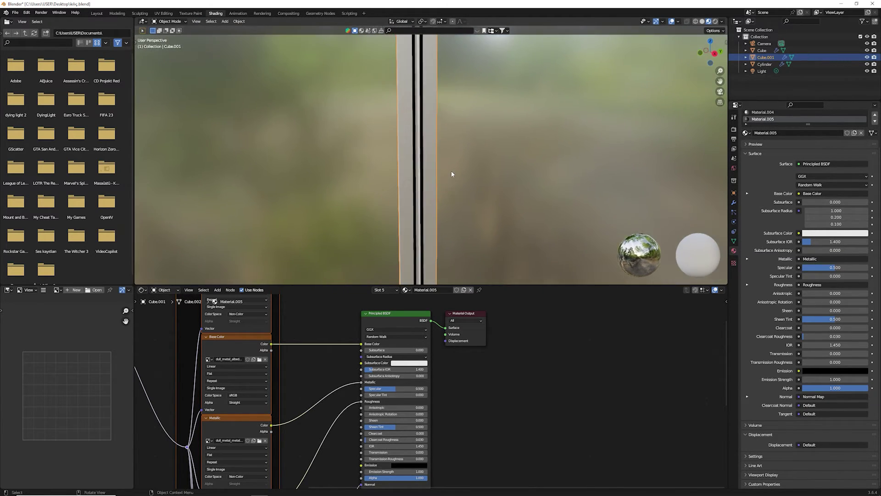
{"action": "scroll", "coordinate": [450, 171], "scroll_direction": "down", "scroll_amount": 4}
{"action": "scroll", "coordinate": [797, 116], "scroll_direction": "up", "scroll_amount": 3}
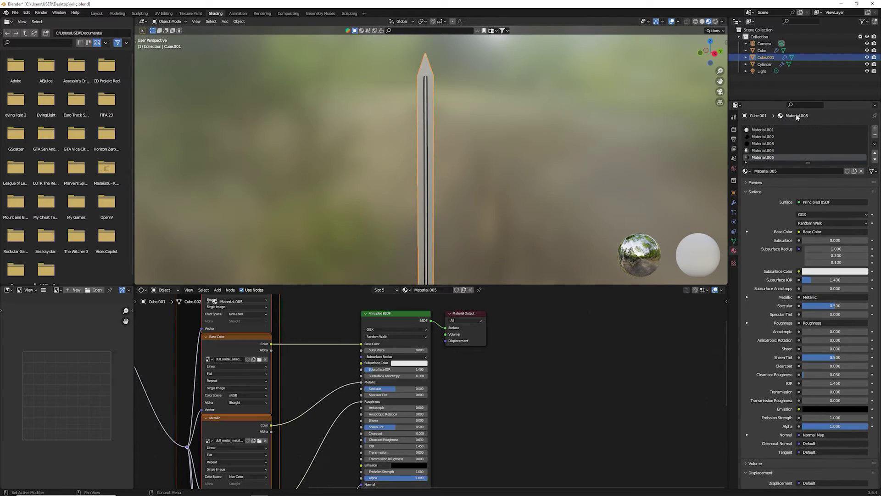
{"action": "left_click", "coordinate": [702, 22]}
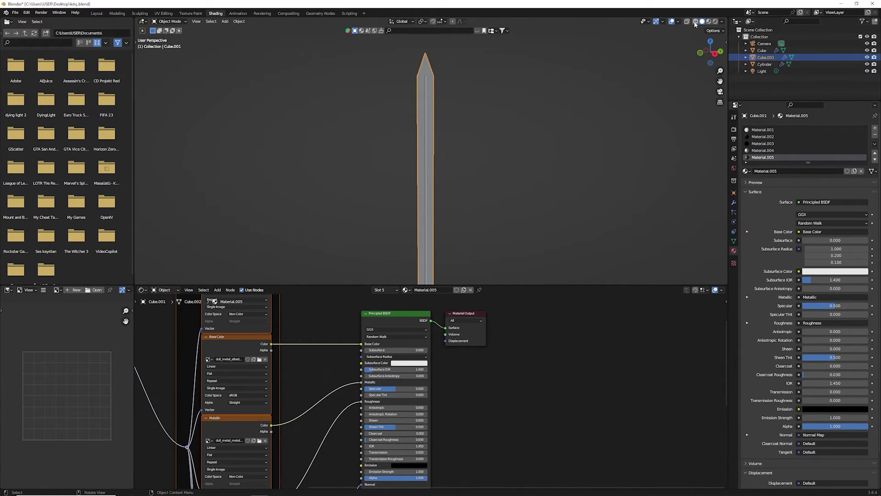
Step: Check the sword in the Layout workspace, reselect the blade, and move to UV Editing
{"action": "left_click", "coordinate": [94, 14]}
{"action": "scroll", "coordinate": [453, 213], "scroll_direction": "down", "scroll_amount": 8}
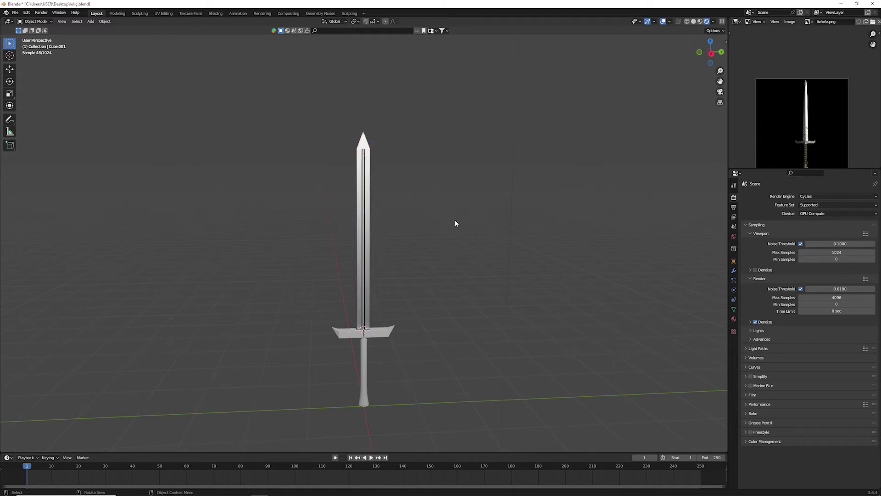
{"action": "middle_click_drag", "start_coordinate": [449, 212], "coordinate": [458, 211]}
{"action": "scroll", "coordinate": [464, 209], "scroll_direction": "up", "scroll_amount": 8}
{"action": "left_click", "coordinate": [482, 203]}
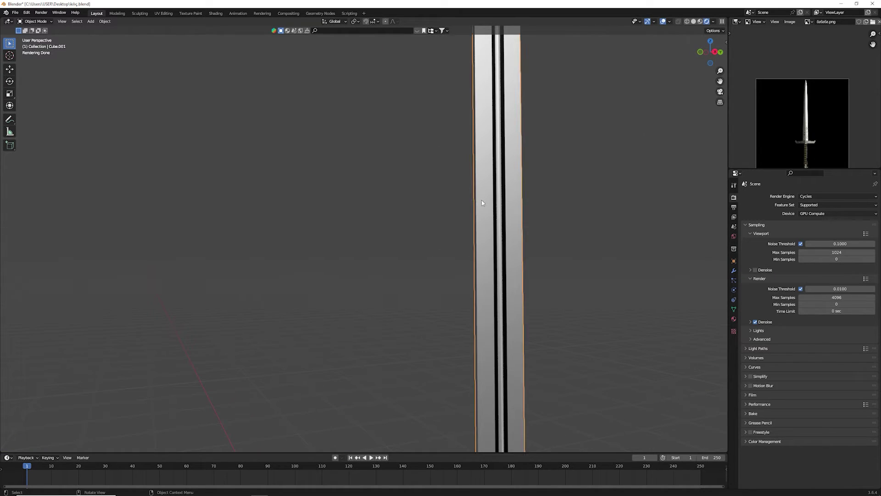
{"action": "left_click", "coordinate": [164, 13]}
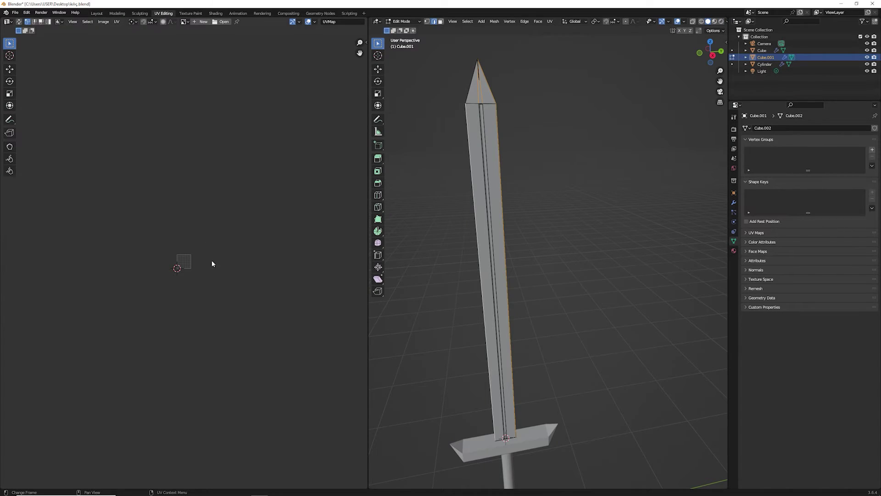
Step: Fit the UV grid, re-enter Edit Mode, and select the blade and tip faces in face mode
{"action": "key", "text": "Home"}
{"action": "key", "text": "Tab"}
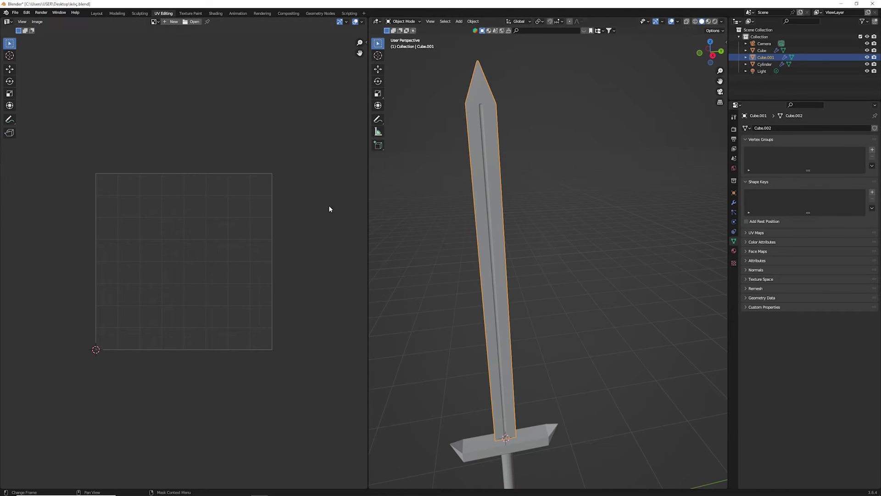
{"action": "key", "text": "Tab"}
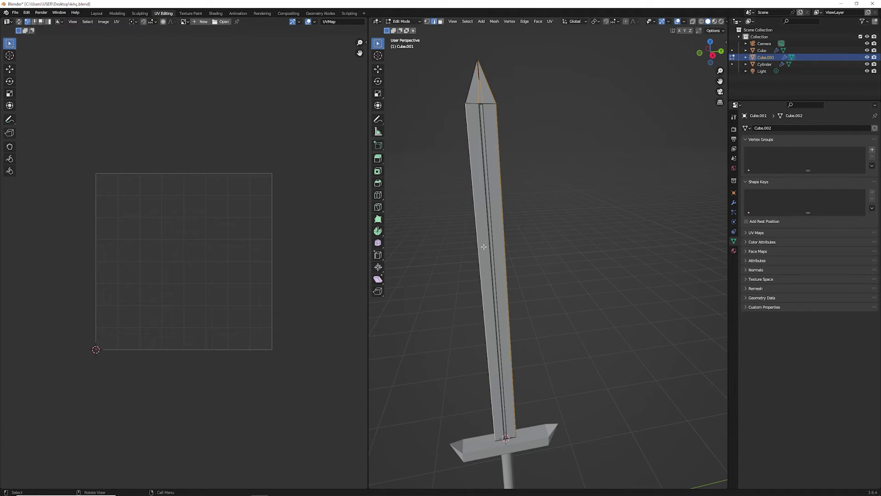
{"action": "key", "text": "Tab"}
{"action": "key", "text": "Tab"}
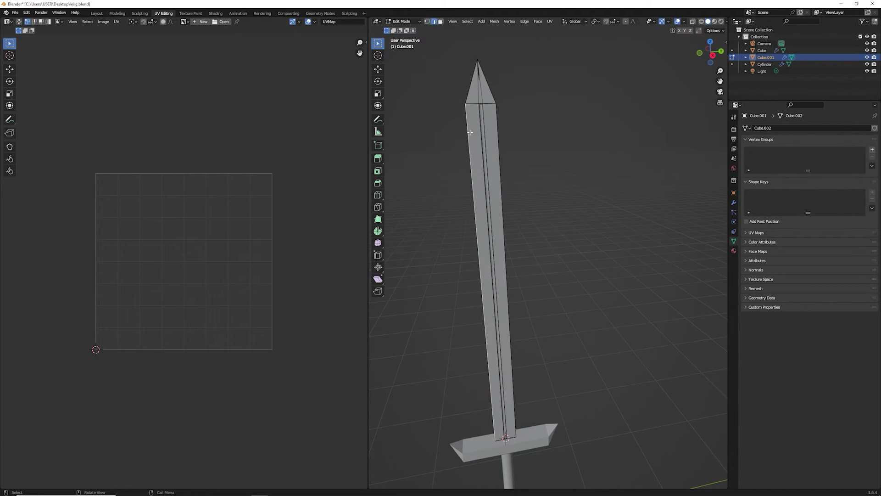
{"action": "left_click", "coordinate": [475, 98]}
{"action": "left_click", "coordinate": [440, 23]}
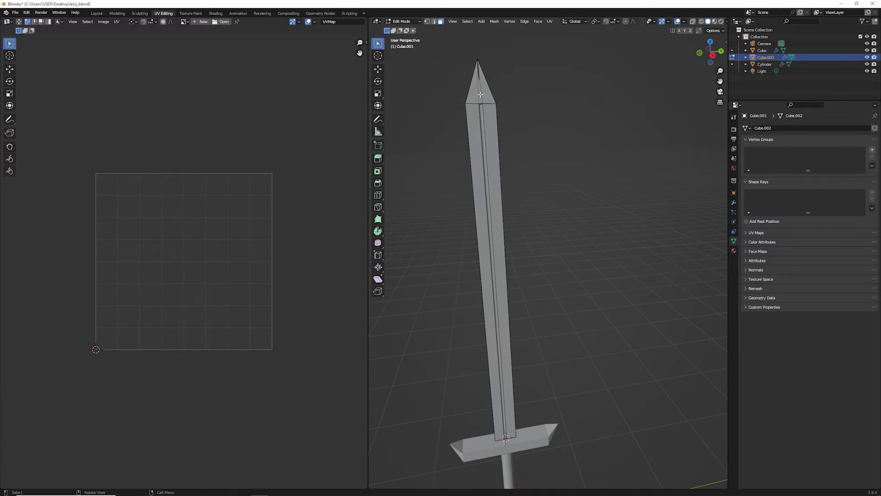
{"action": "left_click", "coordinate": [473, 90]}
{"action": "left_click", "coordinate": [490, 97], "text": "shift"}
{"action": "left_click", "coordinate": [491, 119], "text": "shift"}
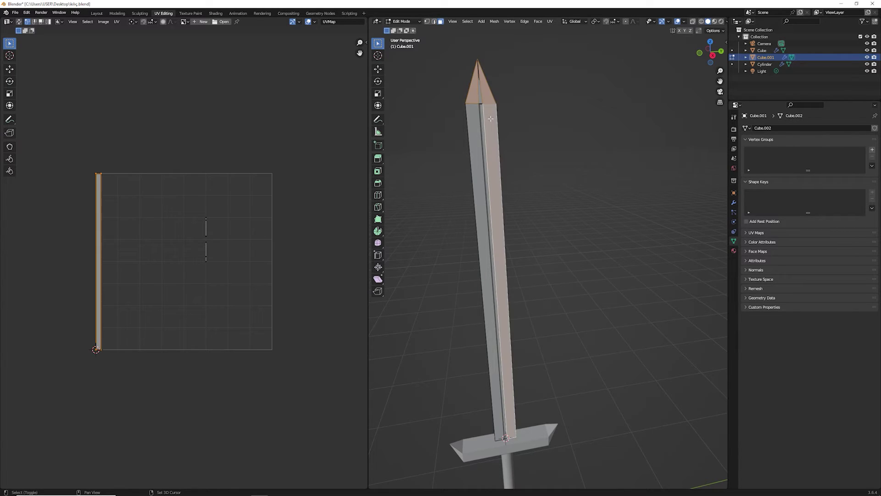
{"action": "left_click", "coordinate": [474, 119], "text": "shift"}
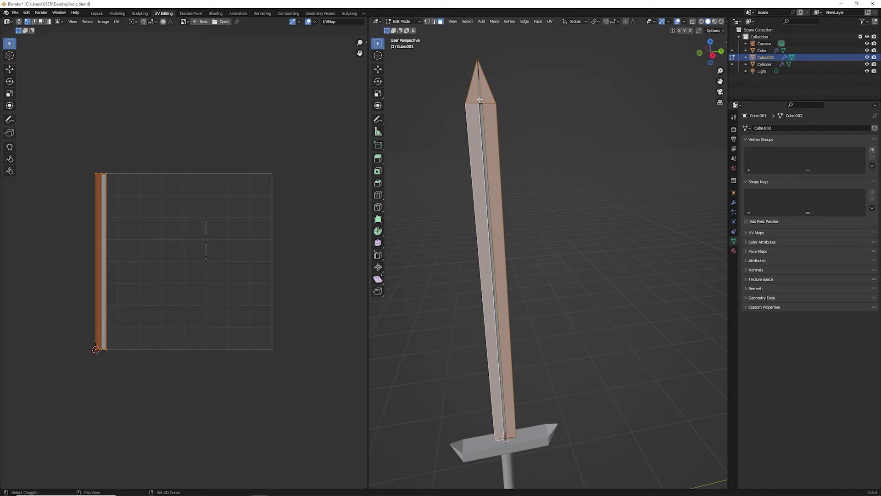
Step: Select all blade faces, unwrap them, then inspect and deselect the strip and tip islands
{"action": "key", "text": "a"}
{"action": "key", "text": "u"}
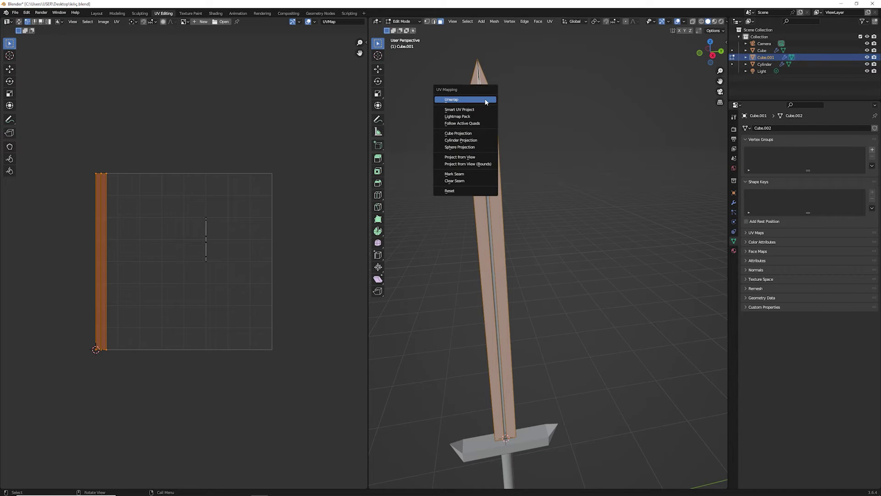
{"action": "left_click", "coordinate": [485, 98]}
{"action": "left_click_drag", "start_coordinate": [141, 325], "coordinate": [73, 385]}
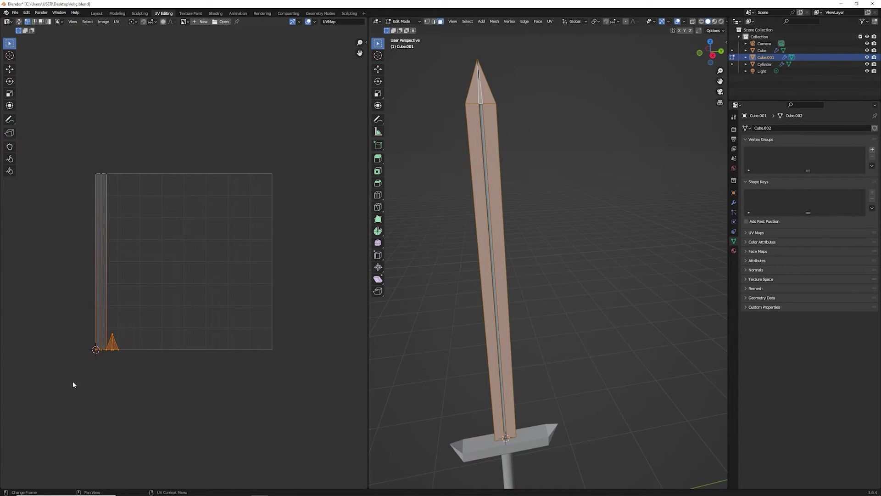
{"action": "left_click_drag", "start_coordinate": [158, 130], "coordinate": [91, 197], "text": "shift"}
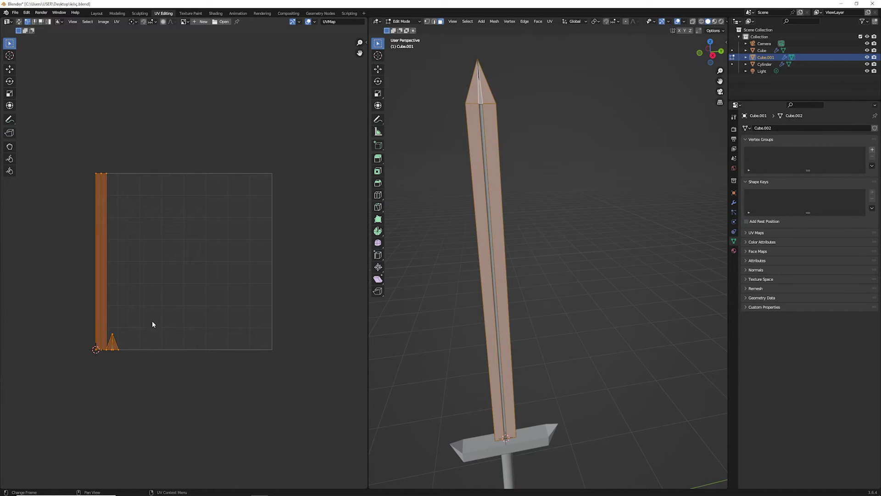
{"action": "key", "text": "s"}
{"action": "key", "text": "Escape"}
{"action": "left_click", "coordinate": [157, 375]}
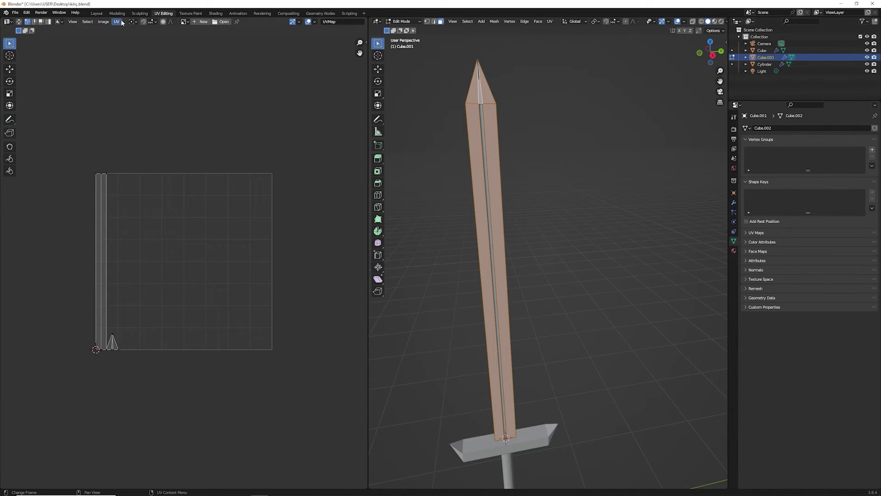
Step: Make Material.005 active and assign it to the blade's selected faces, then view them in UV Editing
{"action": "left_click", "coordinate": [216, 13]}
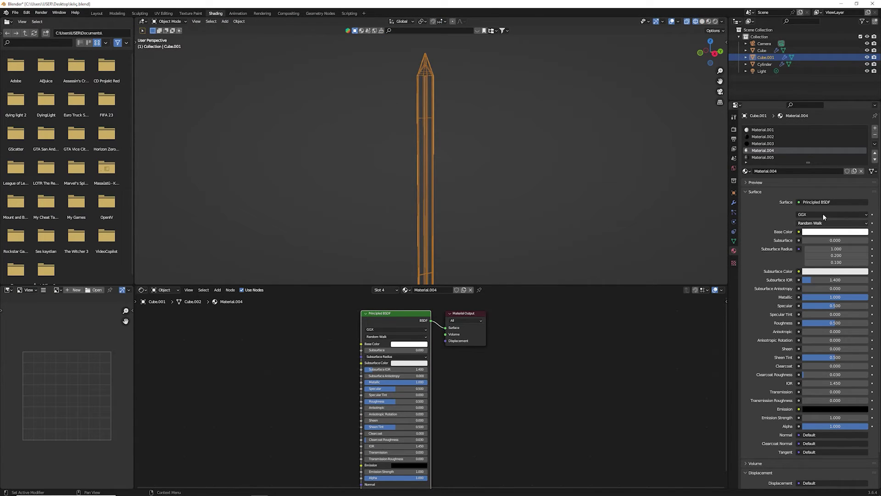
{"action": "left_click", "coordinate": [765, 158]}
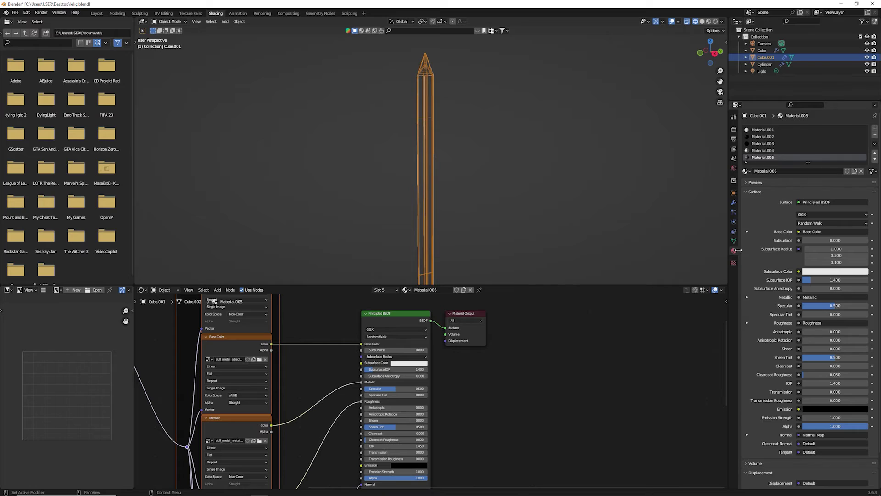
{"action": "left_click", "coordinate": [702, 21]}
{"action": "left_click", "coordinate": [709, 21]}
{"action": "key", "text": "Tab"}
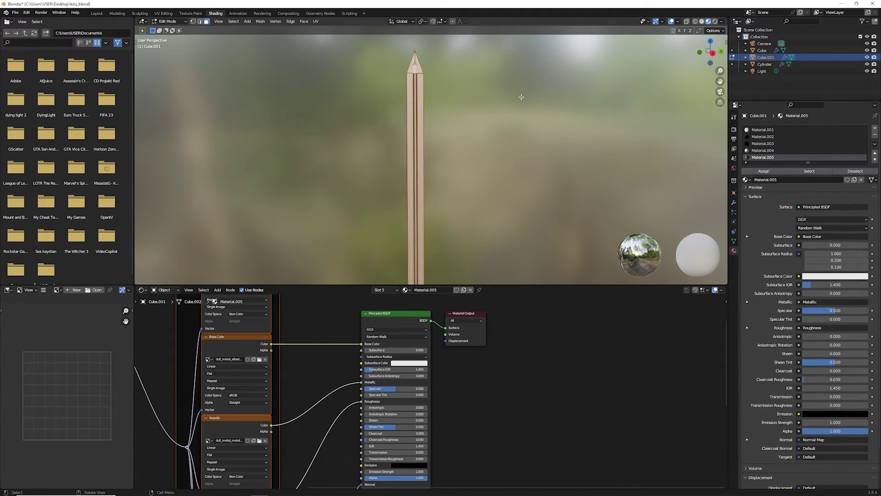
{"action": "left_click", "coordinate": [764, 173]}
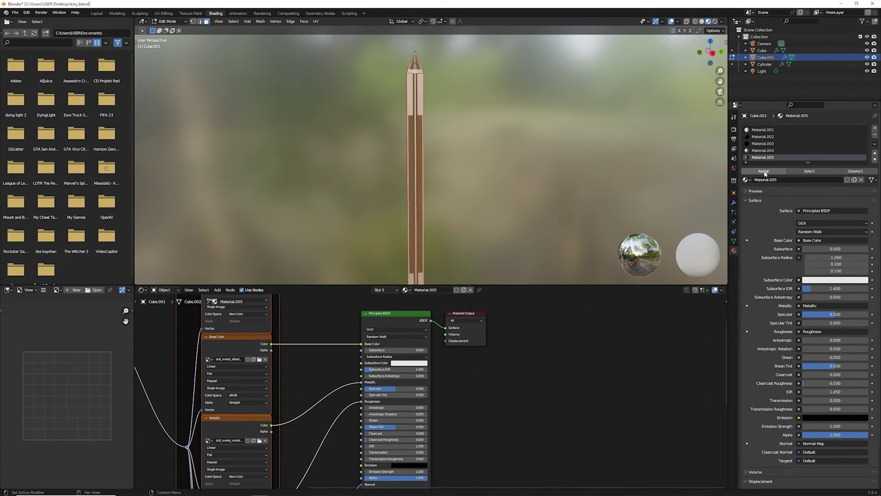
{"action": "scroll", "coordinate": [780, 184], "scroll_direction": "down", "scroll_amount": 2}
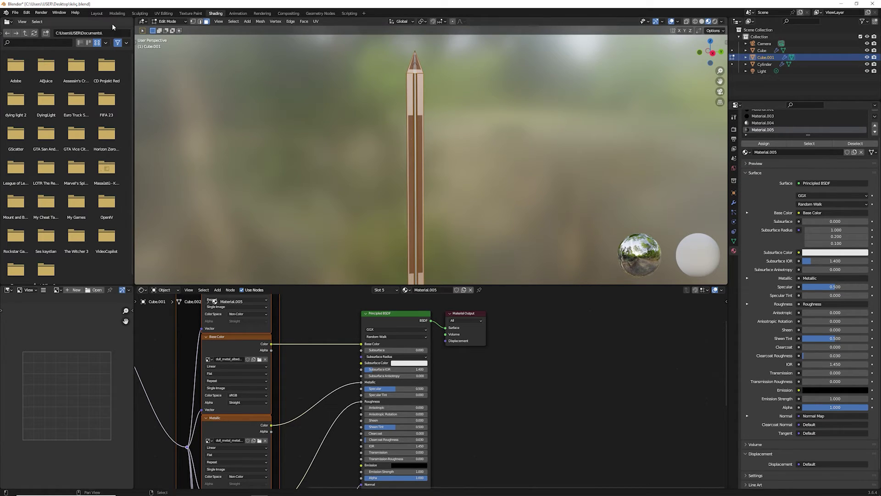
{"action": "left_click", "coordinate": [163, 14]}
Step: Box-select the tip triangle UV island and extend the selection to all linked blade UVs
{"action": "scroll", "coordinate": [222, 229], "scroll_direction": "down", "scroll_amount": 6}
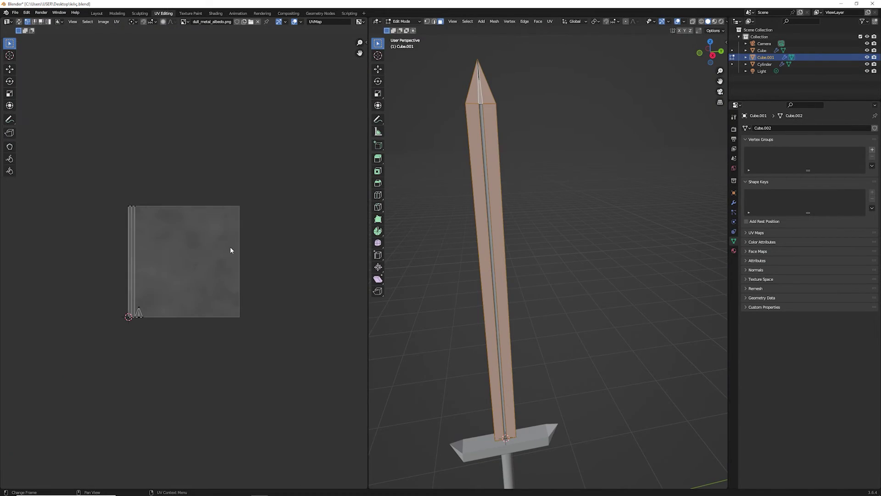
{"action": "left_click_drag", "start_coordinate": [154, 306], "coordinate": [136, 323]}
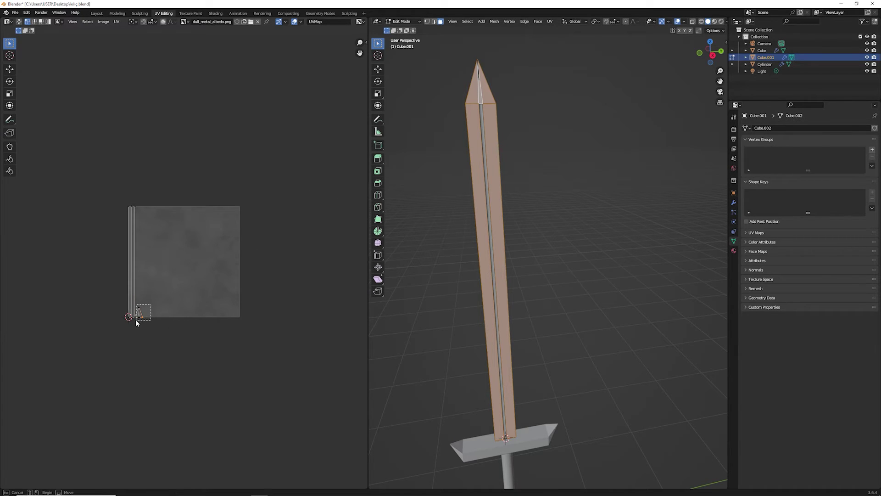
{"action": "scroll", "coordinate": [136, 323], "scroll_direction": "up", "scroll_amount": 5}
{"action": "scroll", "coordinate": [185, 305], "scroll_direction": "down", "scroll_amount": 1}
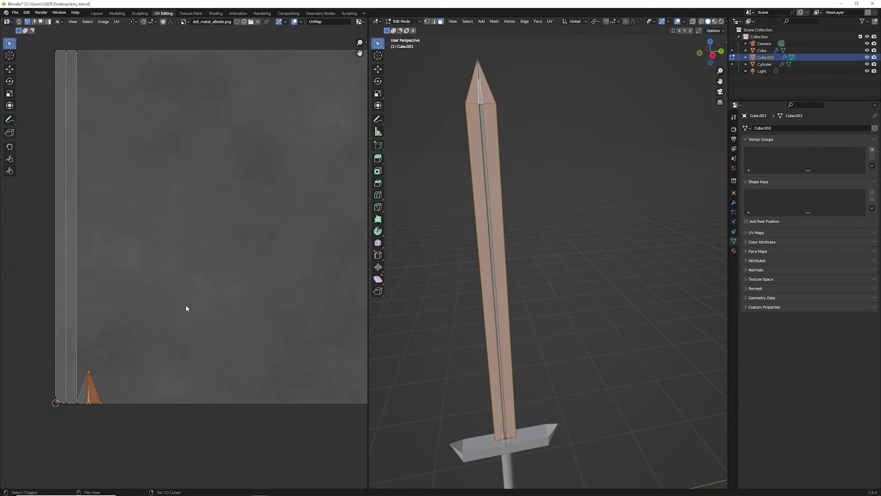
{"action": "mouse_move", "coordinate": [141, 358]}
{"action": "left_mouse_down"}
{"action": "mouse_move", "coordinate": [79, 420]}
{"action": "mouse_move", "coordinate": [79, 408]}
{"action": "left_mouse_up"}
{"action": "left_click_drag", "start_coordinate": [139, 356], "coordinate": [76, 419]}
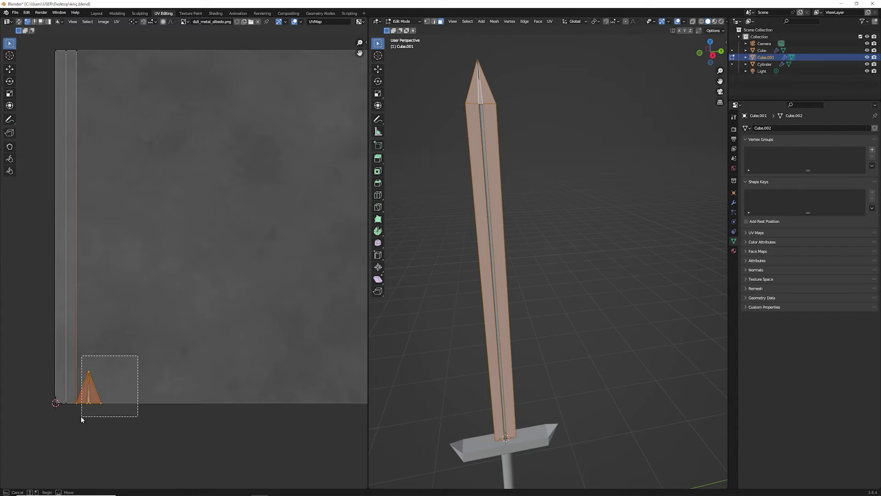
{"action": "scroll", "coordinate": [156, 225], "scroll_direction": "down", "scroll_amount": 5}
{"action": "key", "text": "ctrl+l"}
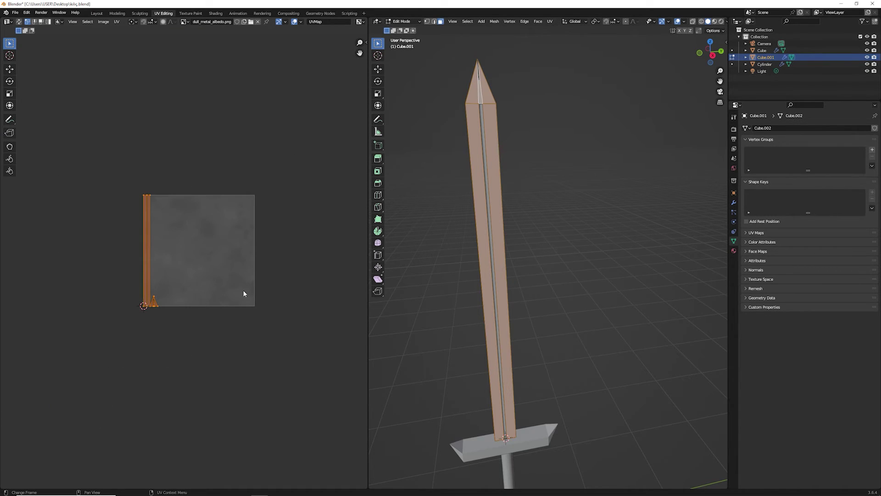
Step: Move the UV strips along X into the texture's middle and preview the textured blade
{"action": "key", "text": "g"}
{"action": "key", "text": "y"}
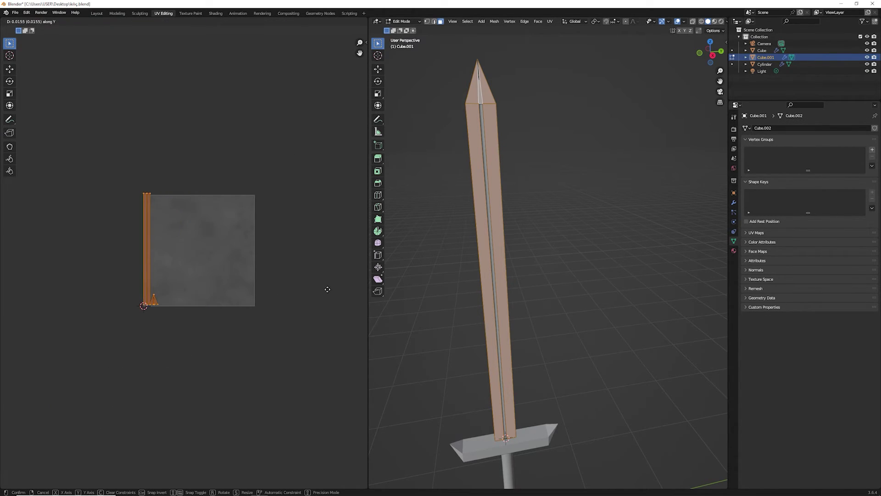
{"action": "key", "text": "x"}
{"action": "left_click", "coordinate": [296, 288]}
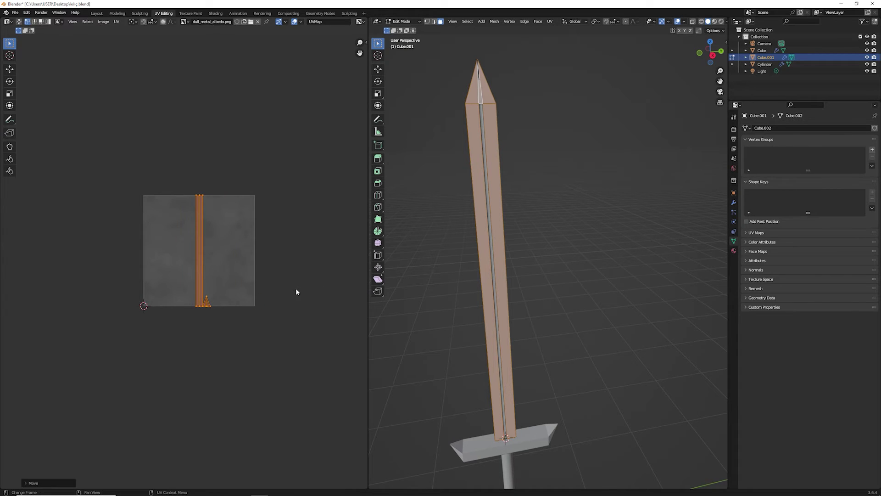
{"action": "scroll", "coordinate": [303, 262], "scroll_direction": "up", "scroll_amount": 4}
{"action": "left_click", "coordinate": [308, 245]}
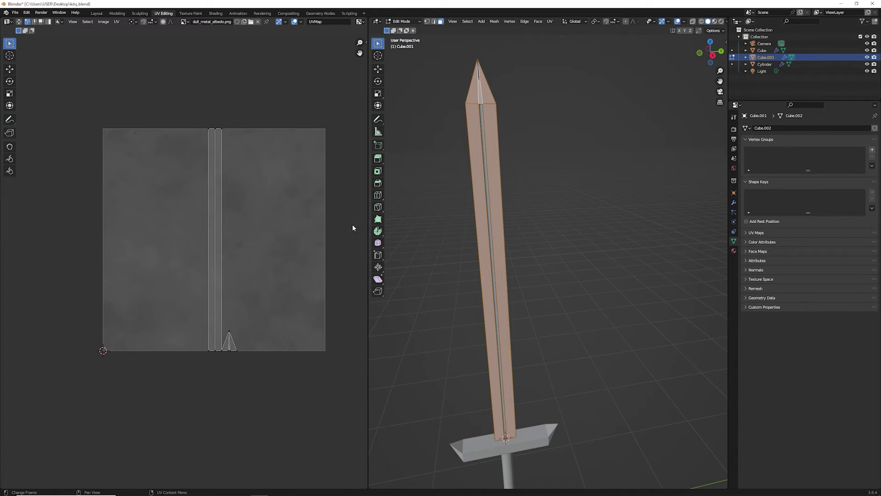
{"action": "left_click", "coordinate": [713, 21]}
{"action": "left_click", "coordinate": [571, 216]}
{"action": "middle_click_drag", "start_coordinate": [571, 217], "coordinate": [551, 221]}
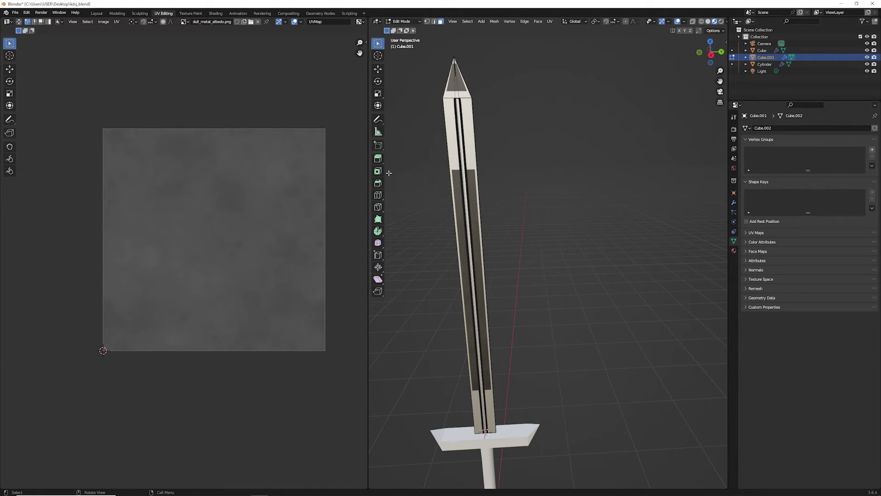
Step: Cut two lengthwise edge loops along the blade, sliding one out to its right edge
{"action": "left_click", "coordinate": [377, 196]}
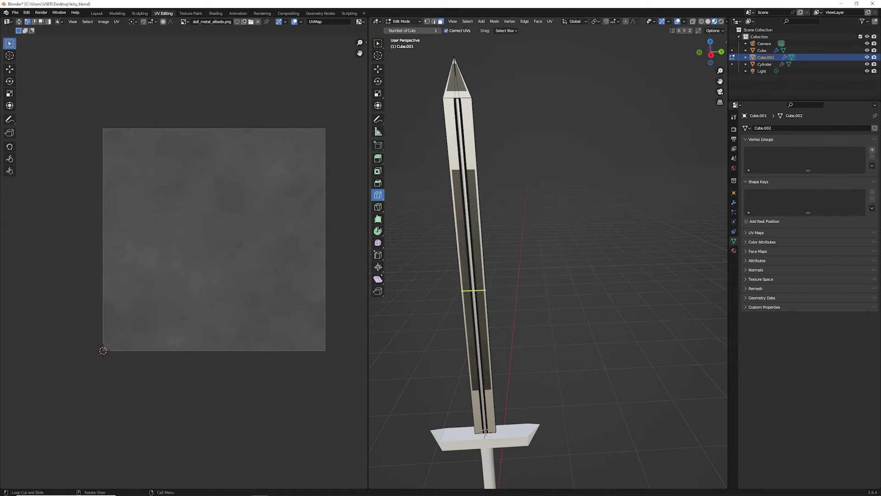
{"action": "left_click_drag", "start_coordinate": [470, 106], "coordinate": [502, 112]}
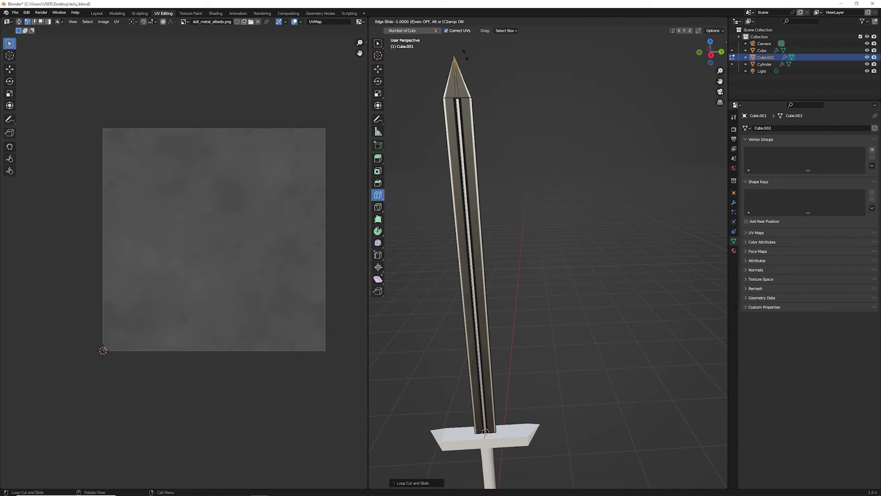
{"action": "left_click", "coordinate": [465, 90]}
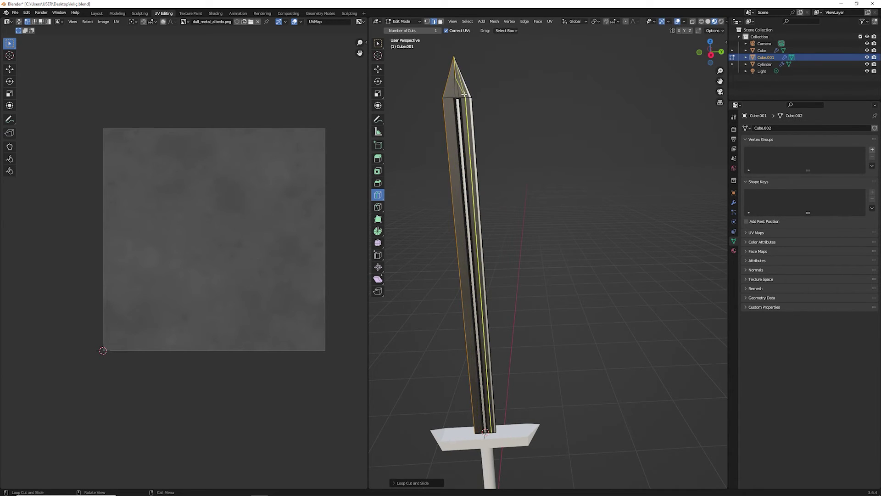
{"action": "left_click_drag", "start_coordinate": [465, 94], "coordinate": [660, 289]}
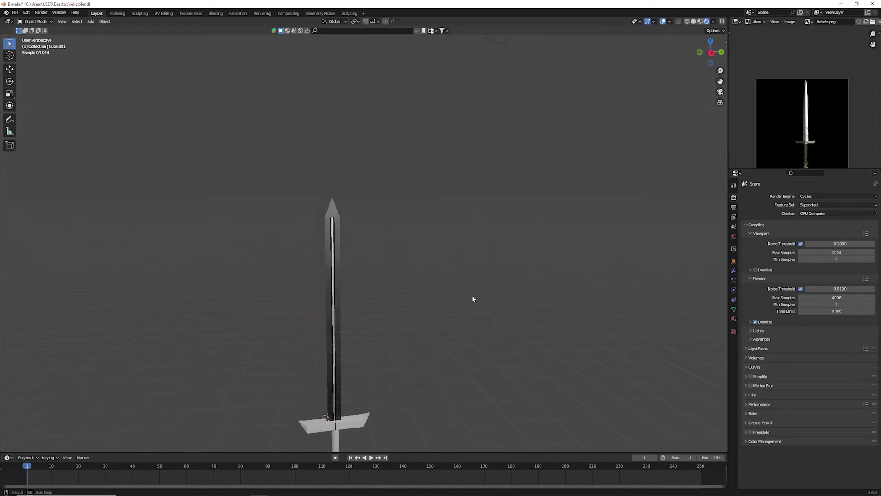
{"action": "mouse_move", "coordinate": [473, 298]}
{"action": "middle_mouse_down"}
{"action": "mouse_move", "coordinate": [467, 282]}
{"action": "mouse_move", "coordinate": [462, 295]}
{"action": "middle_mouse_up"}
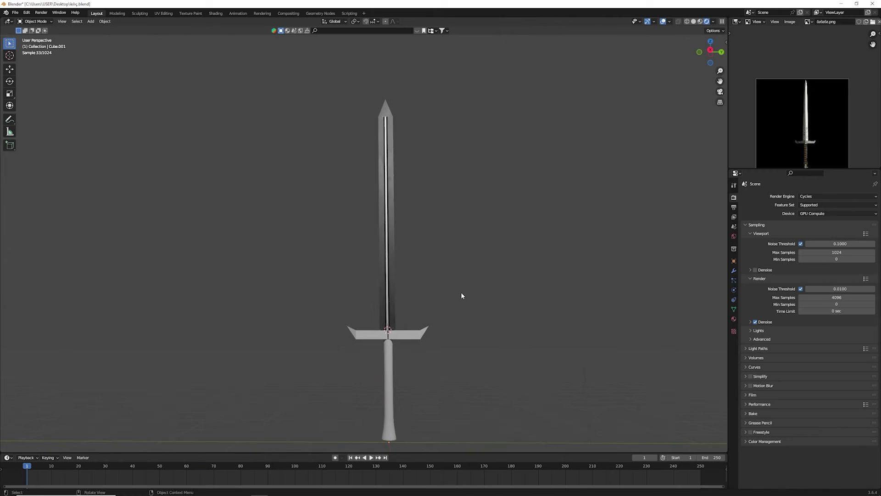
Step: Select the blade and enter Edit Mode in the Shading workspace
{"action": "scroll", "coordinate": [804, 119], "scroll_direction": "up", "scroll_amount": 2}
{"action": "scroll", "coordinate": [803, 119], "scroll_direction": "up", "scroll_amount": 2}
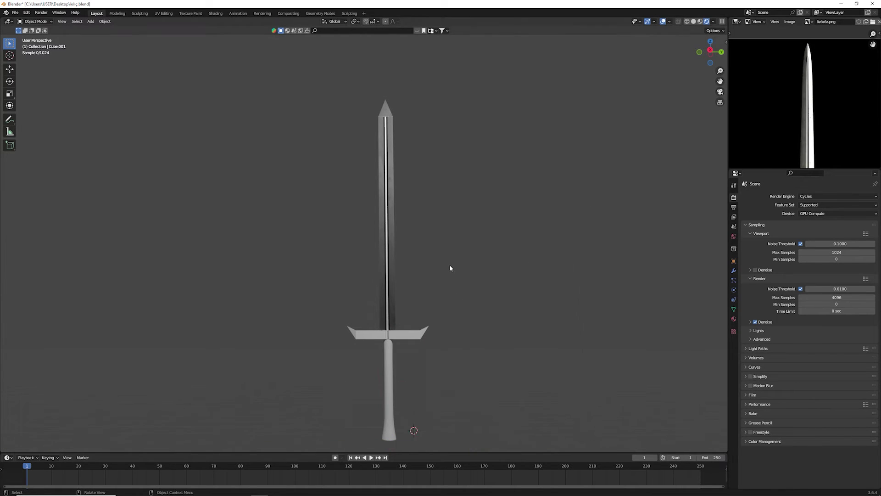
{"action": "scroll", "coordinate": [449, 268], "scroll_direction": "up", "scroll_amount": 5}
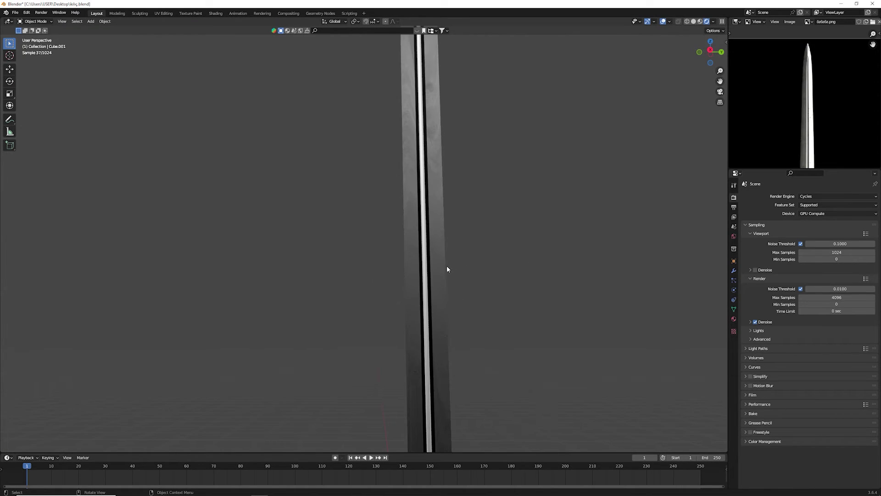
{"action": "left_click", "coordinate": [432, 232]}
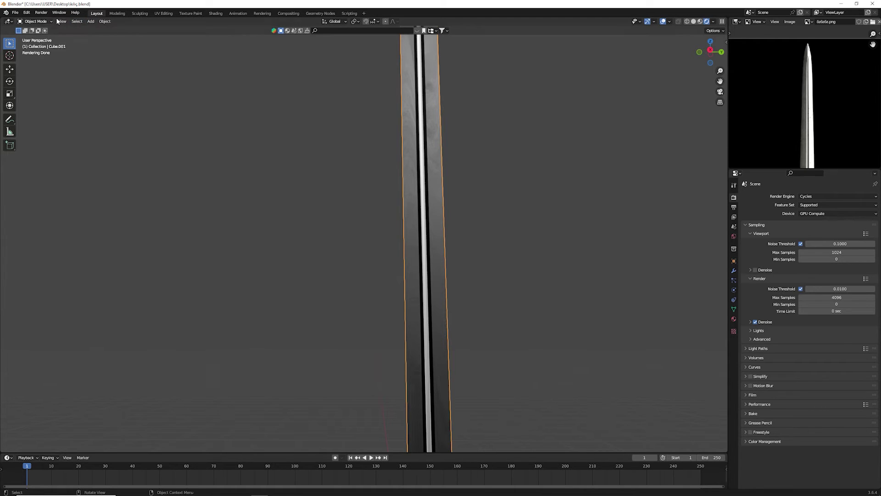
{"action": "left_click", "coordinate": [215, 13]}
{"action": "scroll", "coordinate": [571, 118], "scroll_direction": "up", "scroll_amount": 2}
{"action": "scroll", "coordinate": [290, 134], "scroll_direction": "up", "scroll_amount": 3}
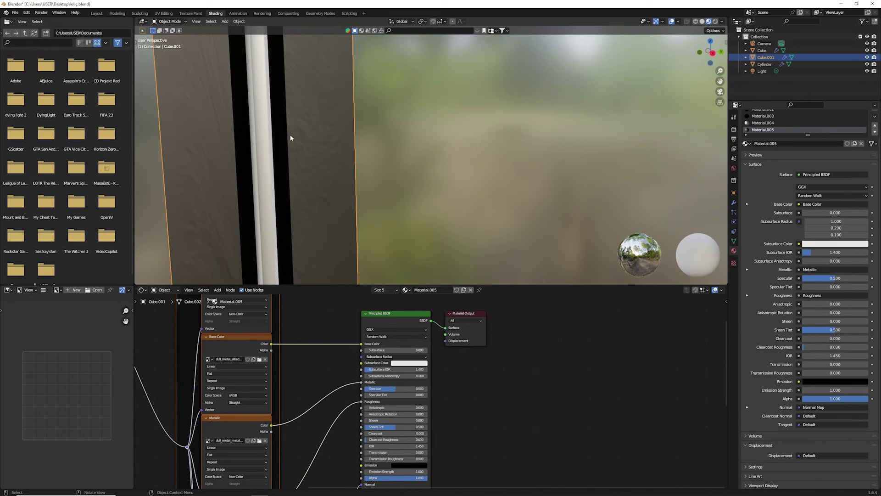
{"action": "key", "text": "Tab"}
Step: Assign Material.005 to the selected blade faces
{"action": "left_click", "coordinate": [265, 132]}
{"action": "middle_click_drag", "start_coordinate": [280, 142], "coordinate": [308, 155]}
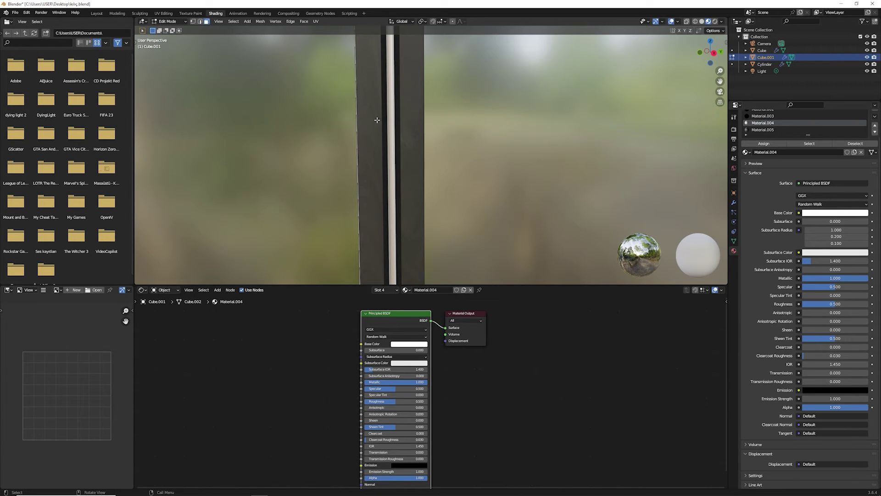
{"action": "middle_click_drag", "start_coordinate": [392, 115], "coordinate": [391, 127]}
{"action": "mouse_move", "coordinate": [303, 149]}
{"action": "middle_mouse_down"}
{"action": "mouse_move", "coordinate": [414, 133]}
{"action": "mouse_move", "coordinate": [378, 142]}
{"action": "middle_mouse_up"}
{"action": "left_click", "coordinate": [432, 135]}
{"action": "left_click", "coordinate": [427, 136]}
{"action": "left_click", "coordinate": [346, 142]}
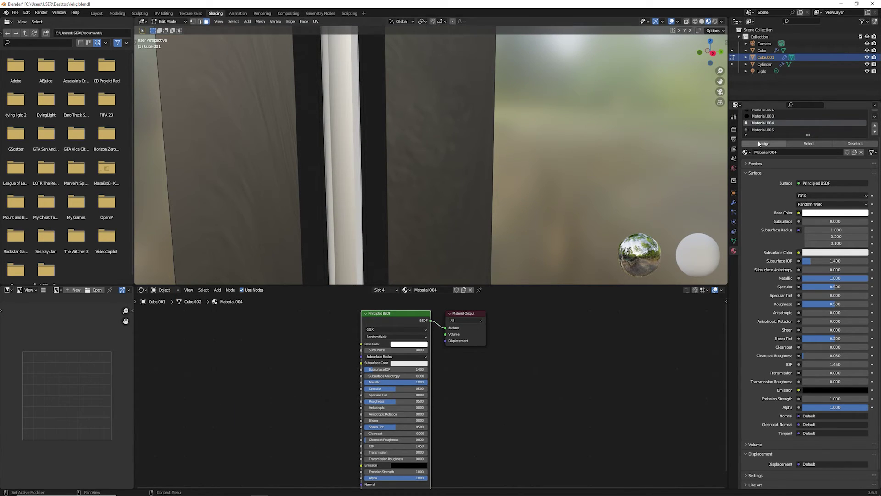
{"action": "left_click", "coordinate": [763, 129]}
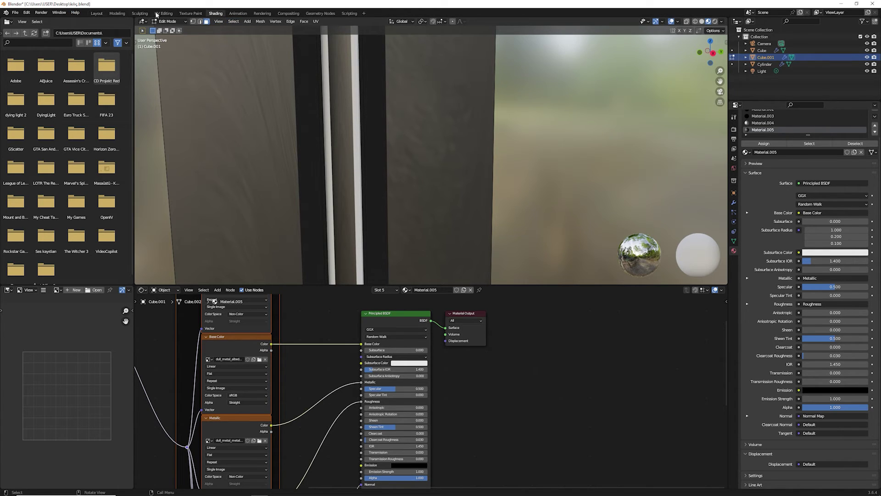
Step: Return to Object Mode and view the blade in Layout with Material Preview
{"action": "key", "text": "Tab"}
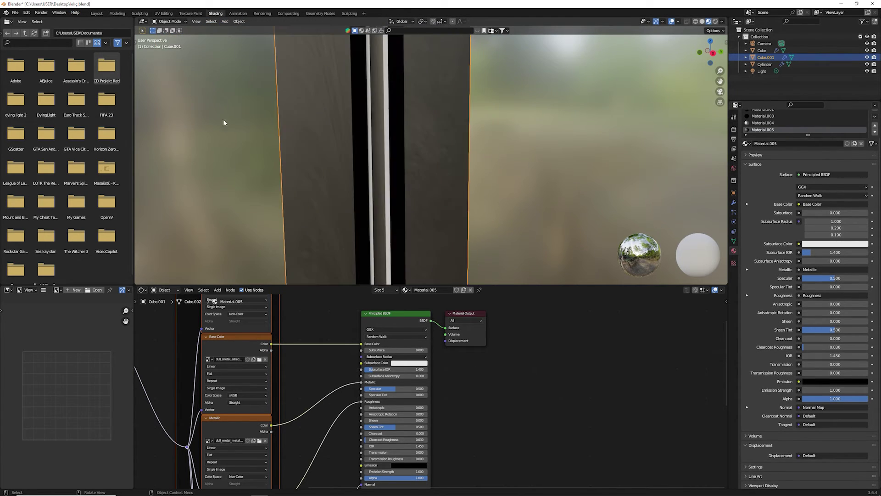
{"action": "left_click", "coordinate": [703, 22]}
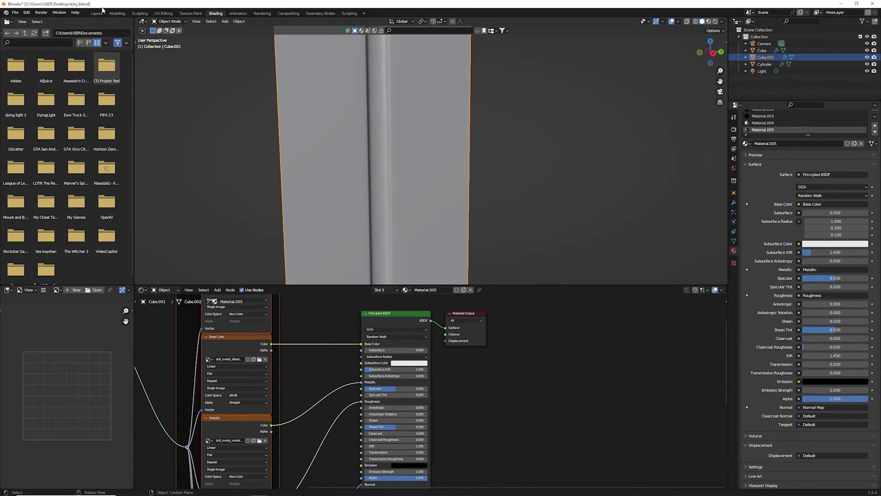
{"action": "left_click", "coordinate": [98, 14]}
{"action": "left_click", "coordinate": [709, 21]}
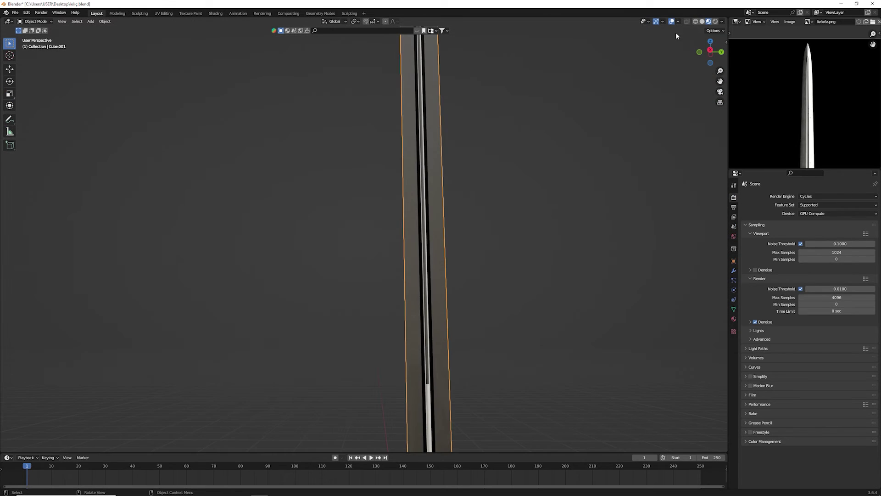
Step: Loop-cut the framed blade, slide the loop fully up (factor -1.000), then exit Edit Mode
{"action": "scroll", "coordinate": [477, 130], "scroll_direction": "up", "scroll_amount": 3}
{"action": "key", "text": "KP_Decimal"}
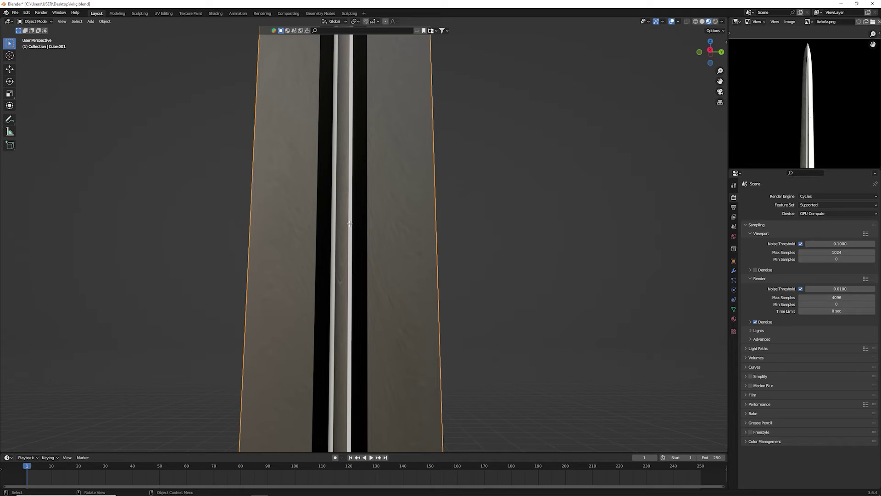
{"action": "key", "text": "Tab"}
{"action": "left_click", "coordinate": [9, 194]}
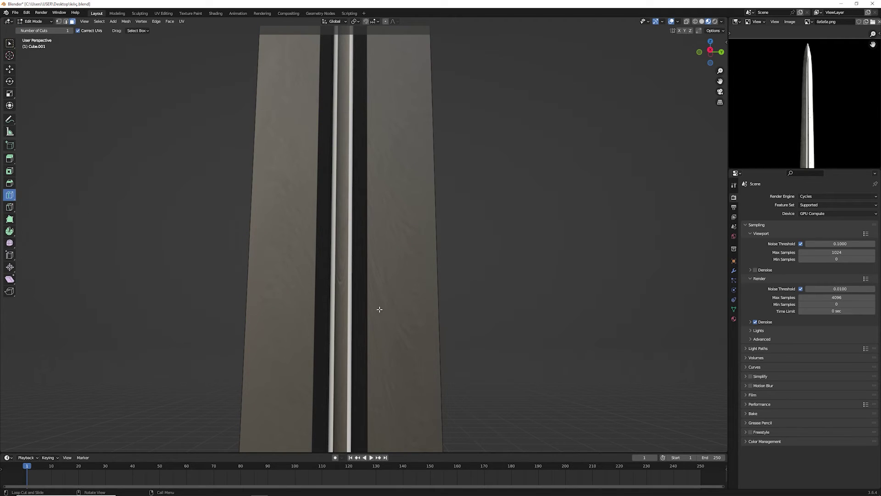
{"action": "scroll", "coordinate": [348, 159], "scroll_direction": "down", "scroll_amount": 6}
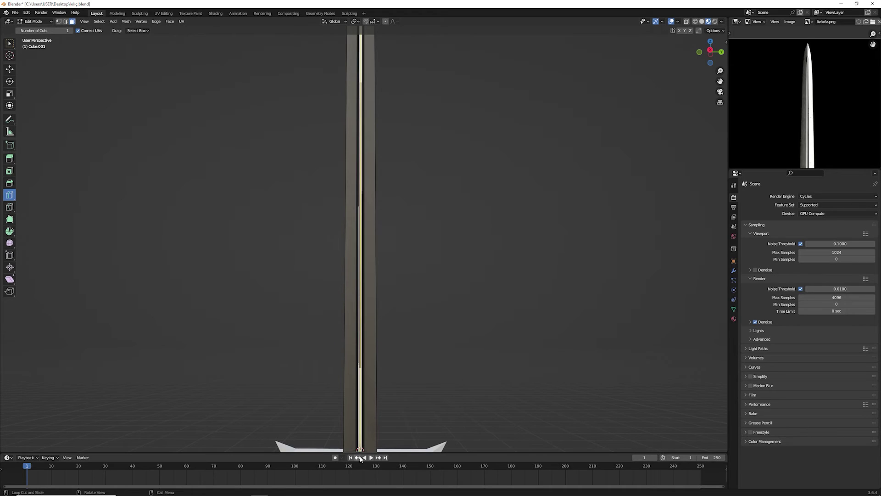
{"action": "mouse_move", "coordinate": [358, 453]}
{"action": "left_mouse_down"}
{"action": "mouse_move", "coordinate": [354, 424]}
{"action": "mouse_move", "coordinate": [359, 470]}
{"action": "mouse_move", "coordinate": [361, 462]}
{"action": "left_mouse_up"}
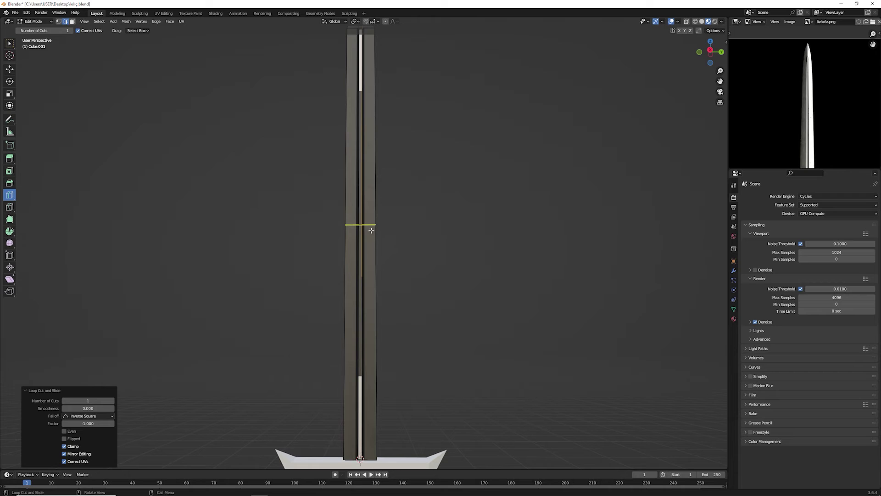
{"action": "middle_click_drag", "start_coordinate": [415, 165], "coordinate": [354, 335], "text": "shift"}
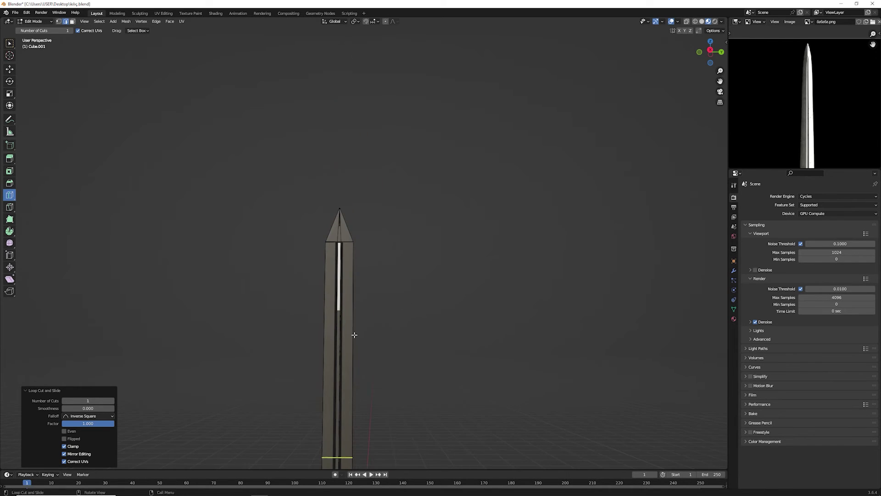
{"action": "left_click_drag", "start_coordinate": [333, 323], "coordinate": [372, 40]}
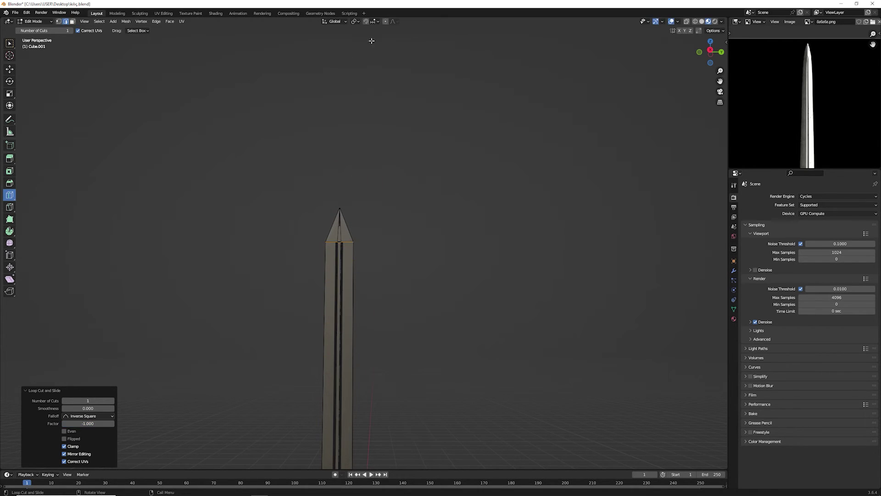
{"action": "key", "text": "Tab"}
{"action": "mouse_move", "coordinate": [411, 237]}
{"action": "middle_mouse_down"}
{"action": "mouse_move", "coordinate": [475, 346]}
{"action": "mouse_move", "coordinate": [406, 217]}
{"action": "middle_mouse_up"}
{"action": "left_click", "coordinate": [466, 335]}
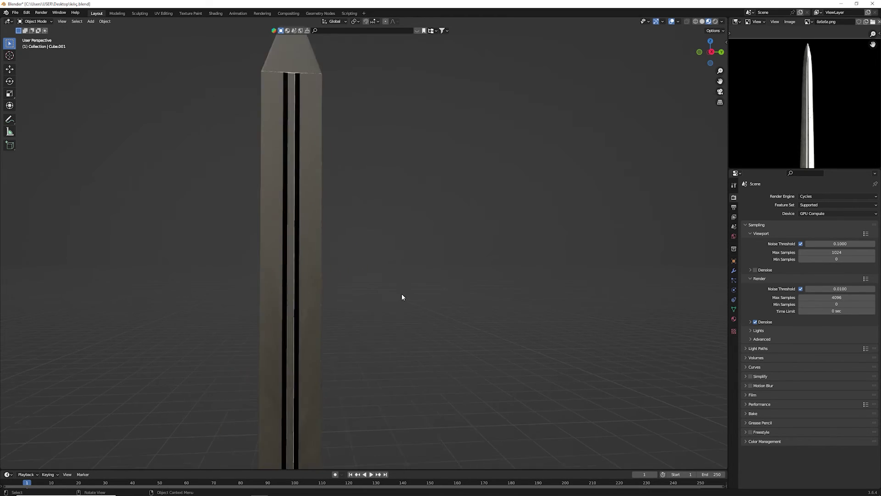
Step: Switch to rendered shading, select the crossguard Cube, and bring up the Shading workspace
{"action": "middle_click_drag", "start_coordinate": [401, 297], "coordinate": [612, 135]}
{"action": "key", "text": "z"}
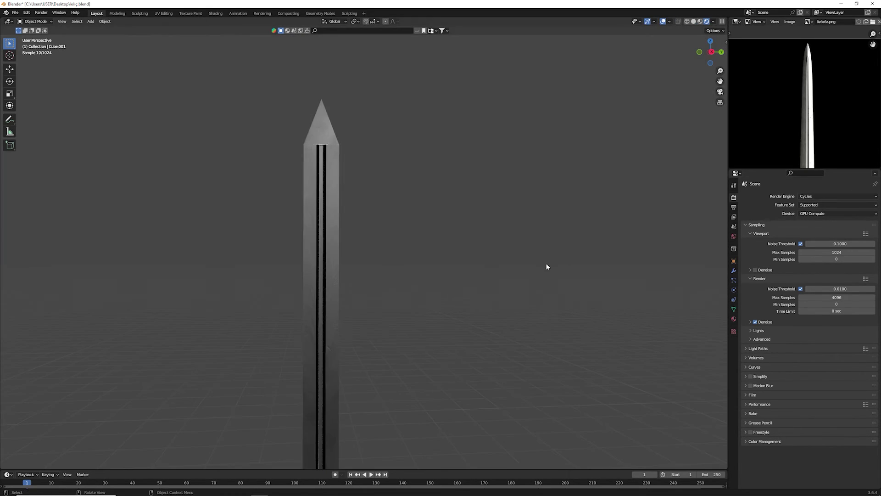
{"action": "middle_click_drag", "start_coordinate": [404, 295], "coordinate": [453, 187], "text": "shift"}
{"action": "middle_click_drag", "start_coordinate": [478, 301], "coordinate": [439, 219], "text": "shift"}
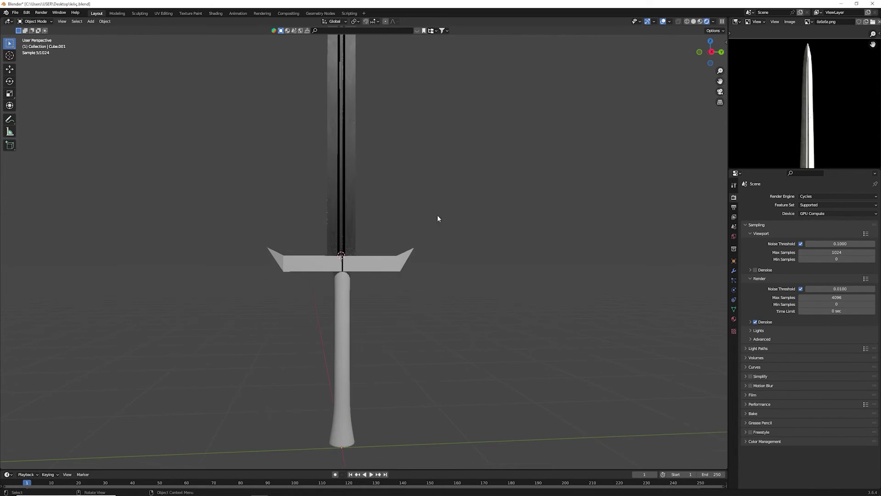
{"action": "left_click", "coordinate": [381, 263]}
{"action": "scroll", "coordinate": [387, 236], "scroll_direction": "up", "scroll_amount": 3}
{"action": "middle_click_drag", "start_coordinate": [384, 214], "coordinate": [387, 286]}
{"action": "left_click", "coordinate": [351, 336]}
{"action": "left_click", "coordinate": [215, 13]}
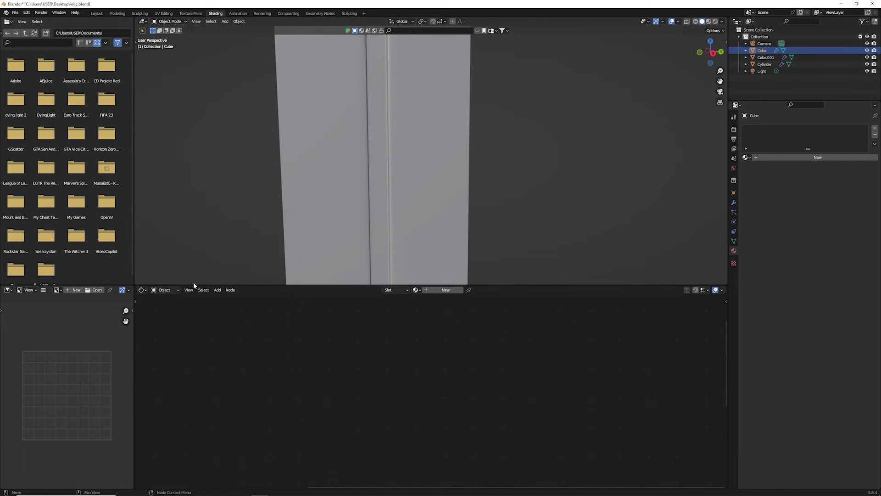
Step: Create a new material for the crossguard and view it in Material Preview
{"action": "left_click", "coordinate": [440, 290]}
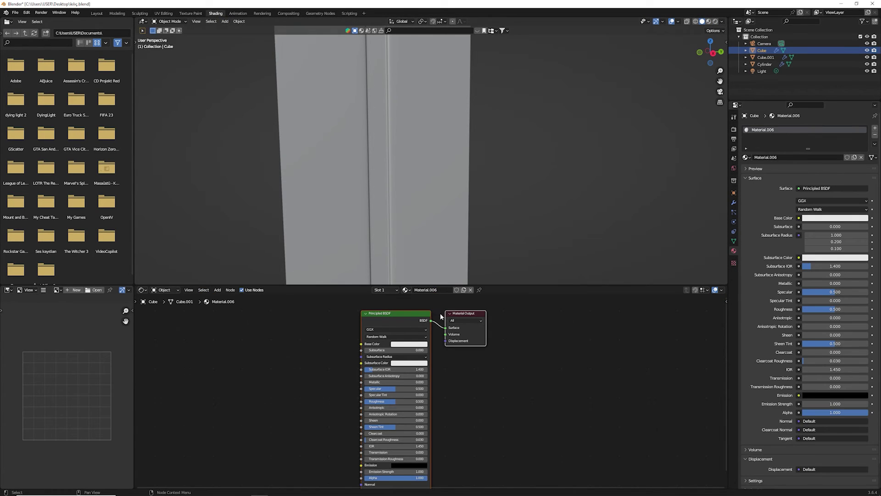
{"action": "scroll", "coordinate": [518, 250], "scroll_direction": "down", "scroll_amount": 5}
{"action": "scroll", "coordinate": [504, 94], "scroll_direction": "down", "scroll_amount": 2}
{"action": "scroll", "coordinate": [504, 98], "scroll_direction": "down", "scroll_amount": 3}
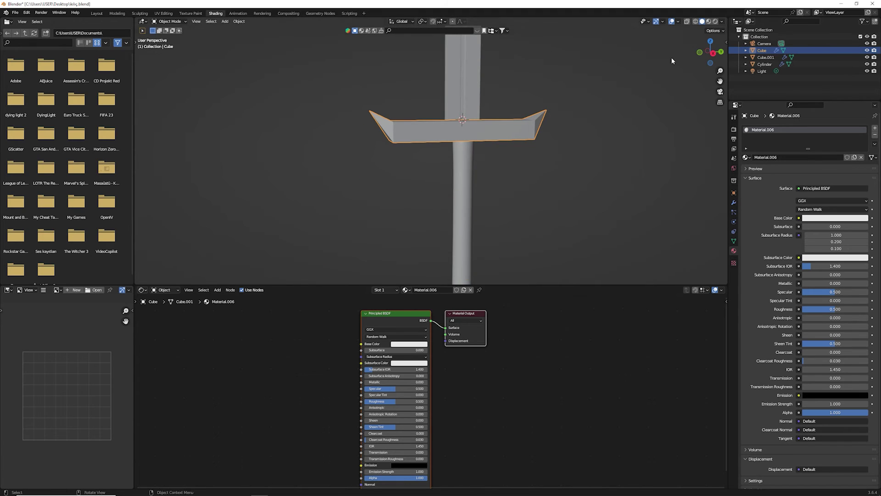
{"action": "left_click", "coordinate": [708, 21]}
{"action": "scroll", "coordinate": [529, 145], "scroll_direction": "up", "scroll_amount": 3}
{"action": "middle_click_drag", "start_coordinate": [529, 145], "coordinate": [451, 246], "text": "shift"}
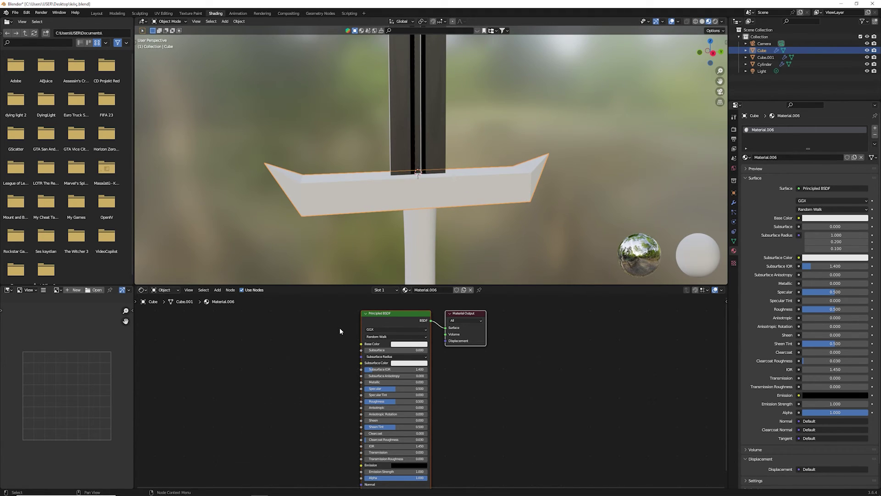
Step: Load the pirate-gold texture set from the Desktop with Principled Texture Setup
{"action": "key", "text": "ctrl+shift+t"}
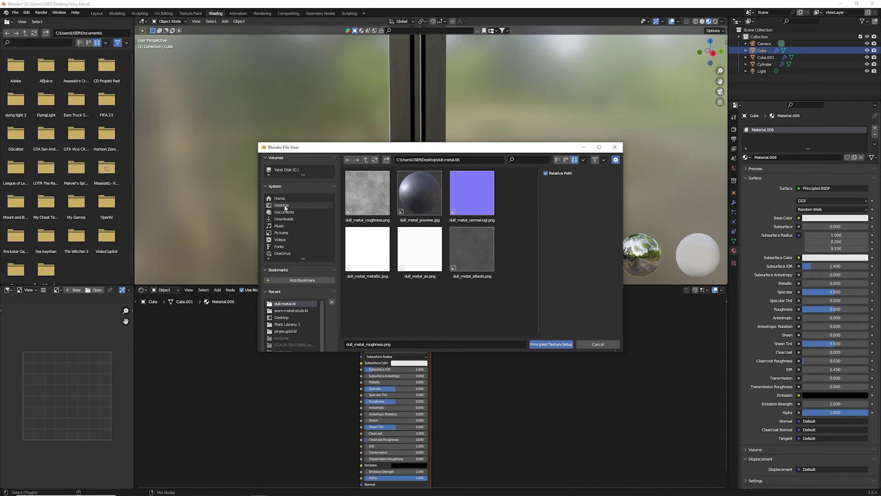
{"action": "left_click", "coordinate": [281, 205]}
{"action": "scroll", "coordinate": [488, 312], "scroll_direction": "down", "scroll_amount": 2}
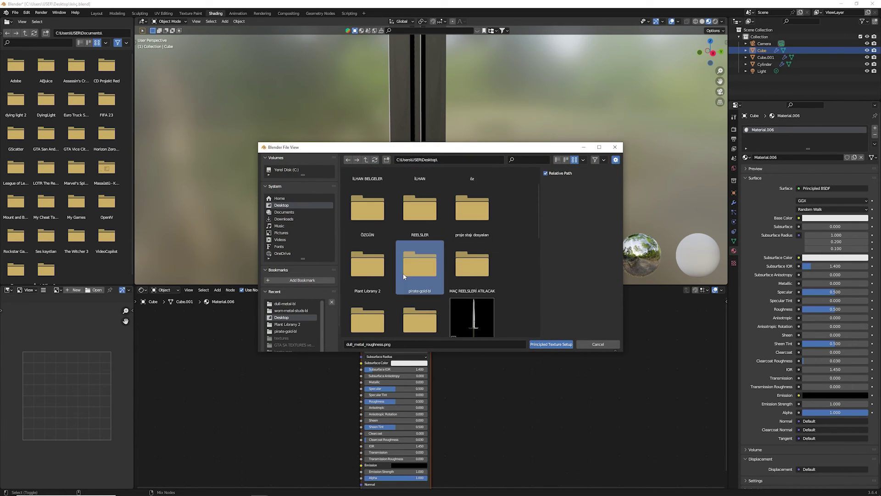
{"action": "double_click", "coordinate": [420, 263]}
{"action": "left_click_drag", "start_coordinate": [496, 320], "coordinate": [354, 176]}
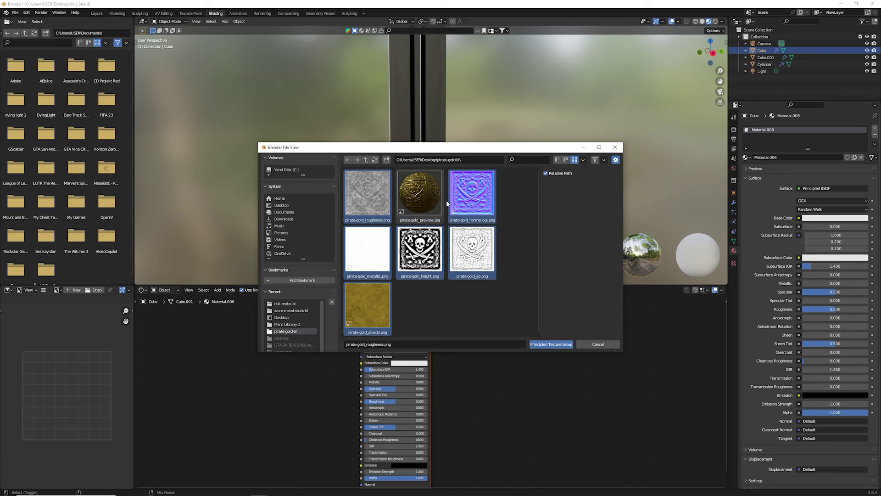
{"action": "left_click", "coordinate": [532, 345]}
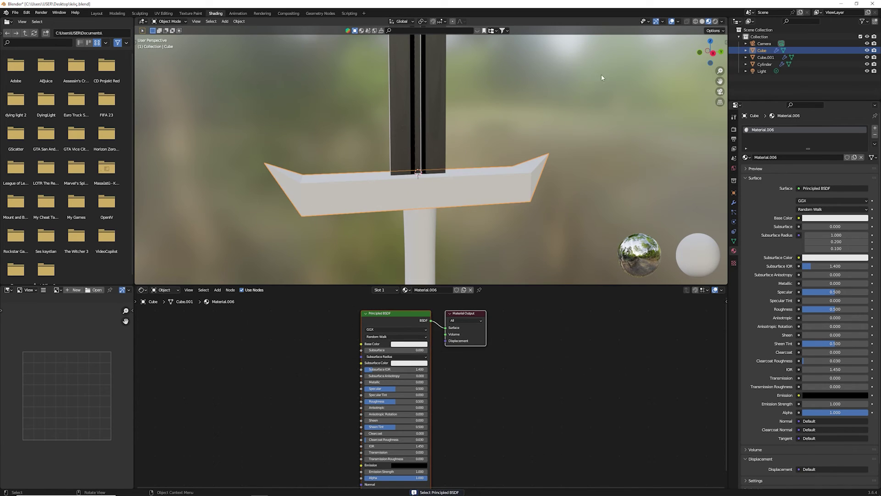
Step: With Principled BSDF active, load all pirate-gold textures again to wire them into the material
{"action": "left_click", "coordinate": [394, 314]}
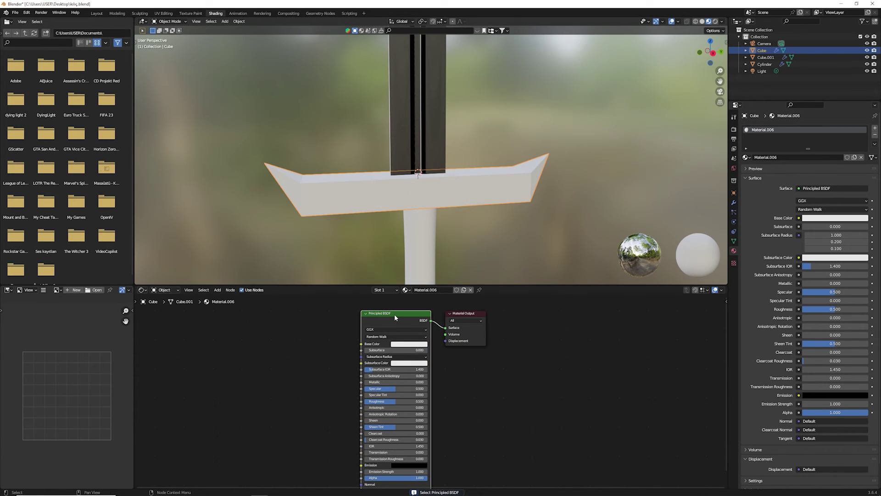
{"action": "key", "text": "ctrl+shift+t"}
{"action": "left_click", "coordinate": [281, 205]}
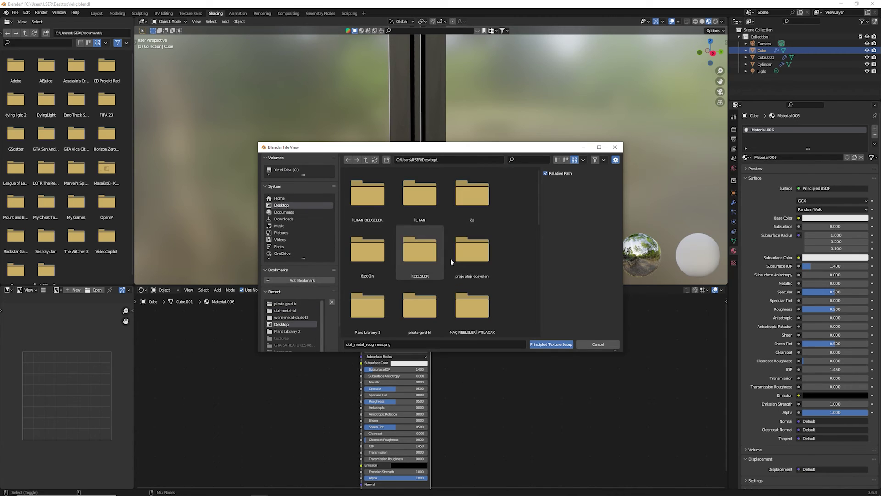
{"action": "double_click", "coordinate": [422, 305]}
{"action": "left_click_drag", "start_coordinate": [421, 307], "coordinate": [495, 243]}
{"action": "left_click_drag", "start_coordinate": [416, 239], "coordinate": [346, 175]}
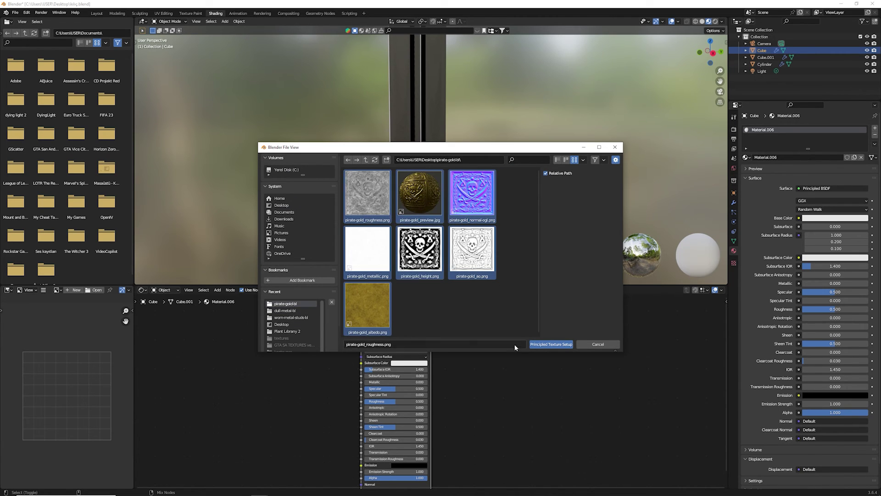
{"action": "left_click", "coordinate": [551, 345]}
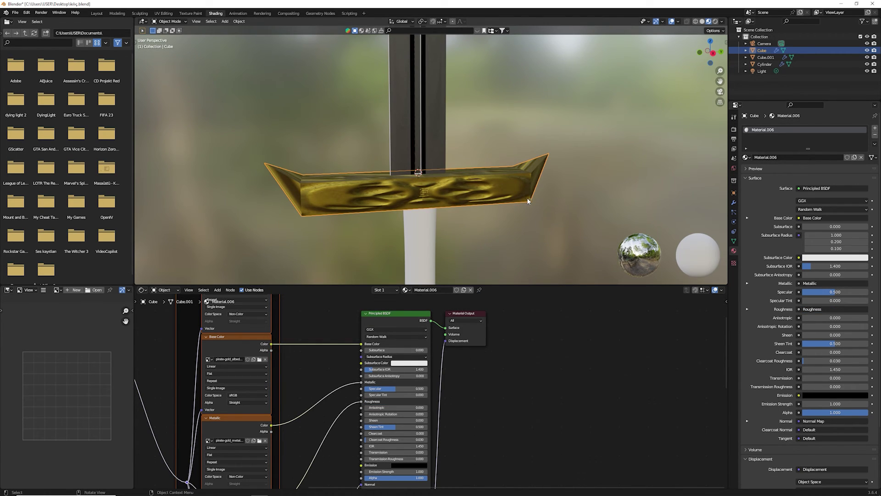
Step: Unwrap the crossguard mesh and move to the UV Editing workspace
{"action": "key", "text": "Tab"}
{"action": "right_click", "coordinate": [452, 190]}
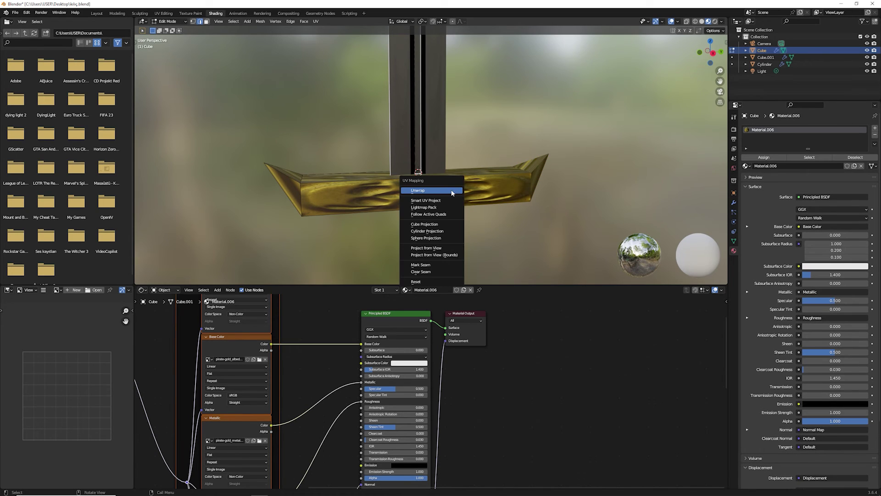
{"action": "key", "text": "Escape"}
{"action": "key", "text": "Tab"}
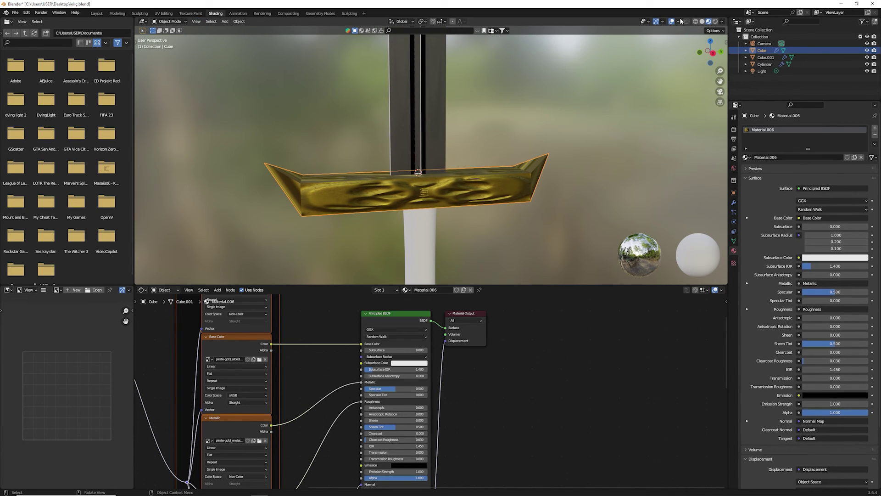
{"action": "left_click", "coordinate": [159, 13]}
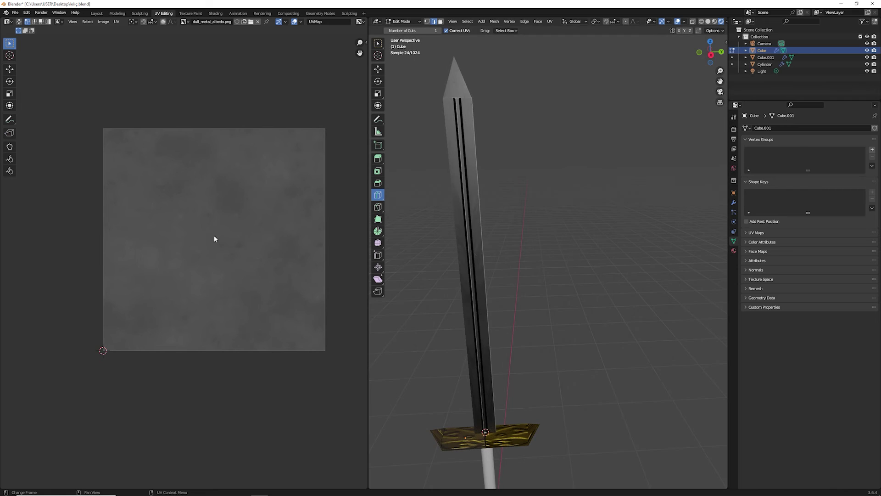
Step: Try an edge loop on the guard in Edit Mode, then undo it
{"action": "key", "text": "Tab"}
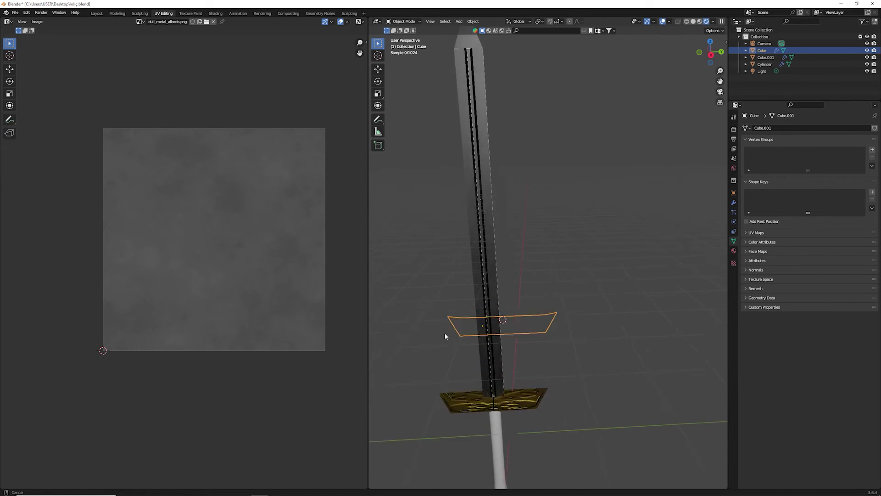
{"action": "mouse_move", "coordinate": [511, 439]}
{"action": "middle_mouse_down", "text": "shift"}
{"action": "mouse_move", "coordinate": [480, 234]}
{"action": "mouse_move", "coordinate": [496, 261]}
{"action": "middle_mouse_up", "text": "shift"}
{"action": "scroll", "coordinate": [480, 234], "scroll_direction": "up", "scroll_amount": 3}
{"action": "key", "text": "Tab"}
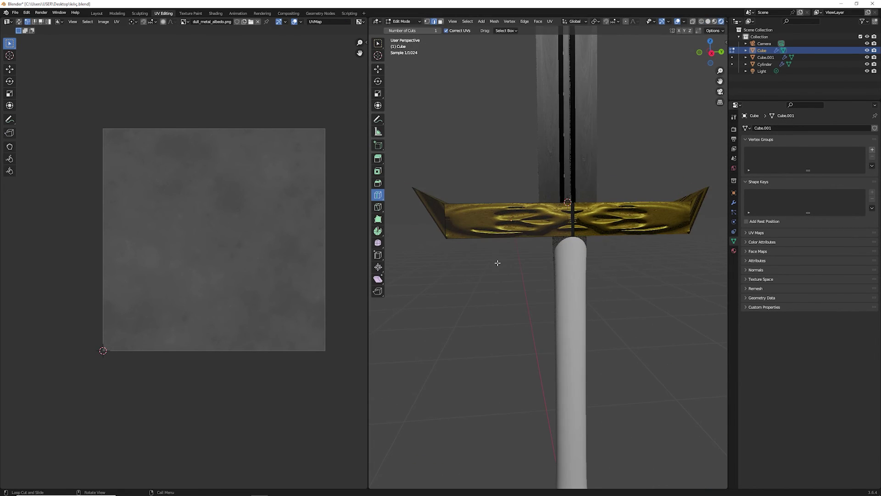
{"action": "left_click", "coordinate": [511, 220]}
{"action": "key", "text": "ctrl+z"}
{"action": "key", "text": "Tab"}
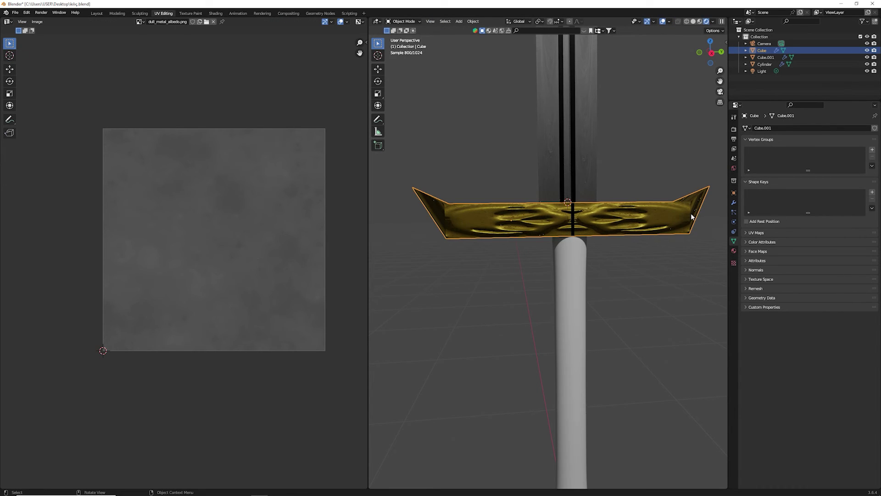
Step: Apply the crossguard's Mirror modifier
{"action": "left_click", "coordinate": [735, 202]}
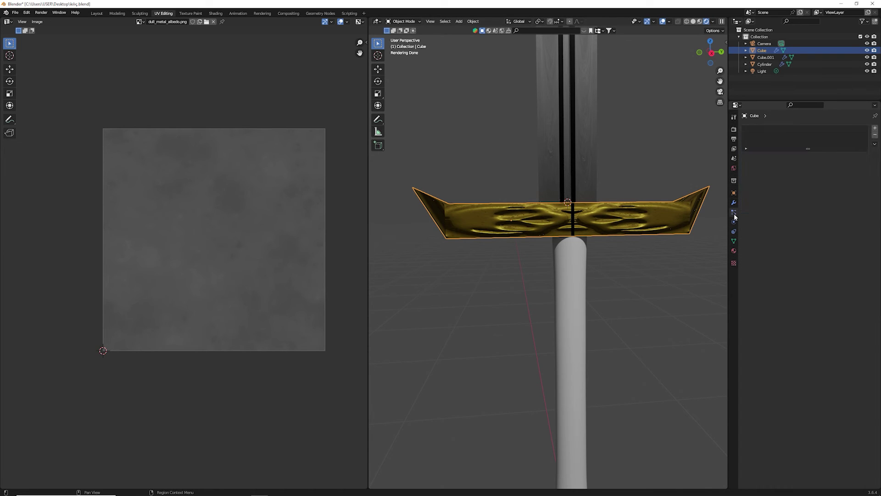
{"action": "left_click", "coordinate": [858, 139]}
{"action": "left_click", "coordinate": [850, 149]}
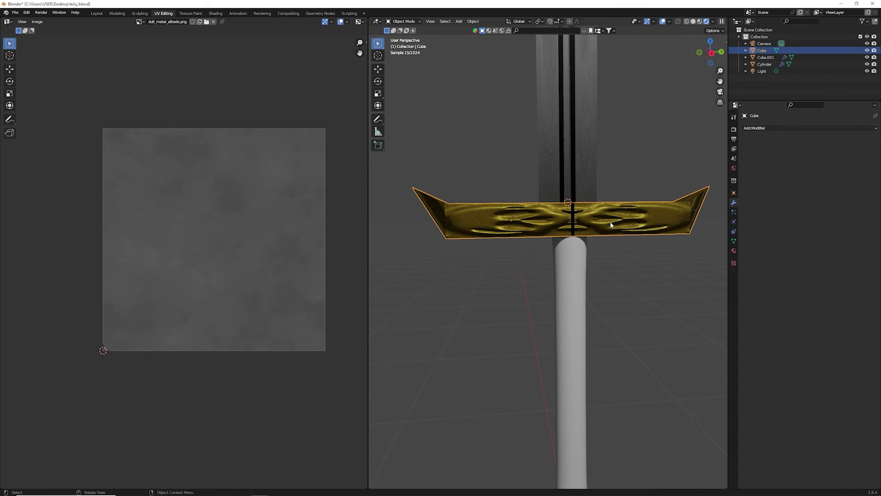
{"action": "key", "text": "Tab"}
{"action": "left_click", "coordinate": [511, 221]}
{"action": "key", "text": "ctrl+z"}
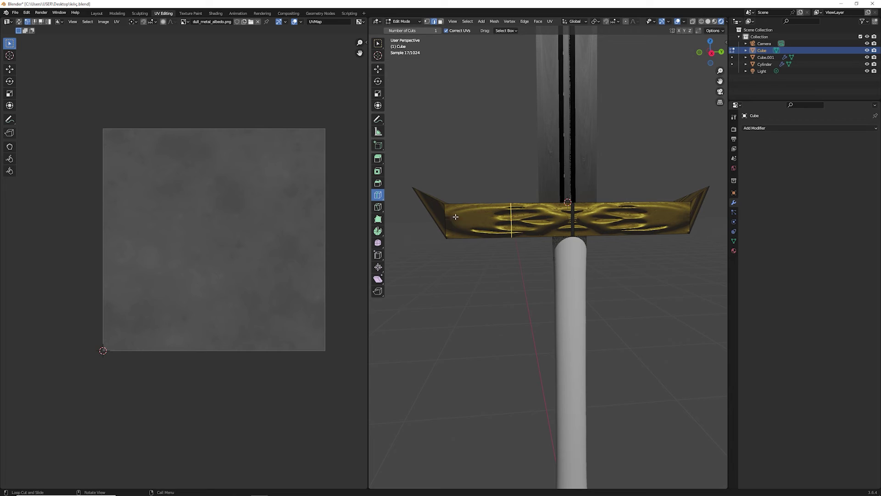
Step: Use face select in wireframe view to select the guard's faces
{"action": "key", "text": "w"}
{"action": "left_click", "coordinate": [469, 215]}
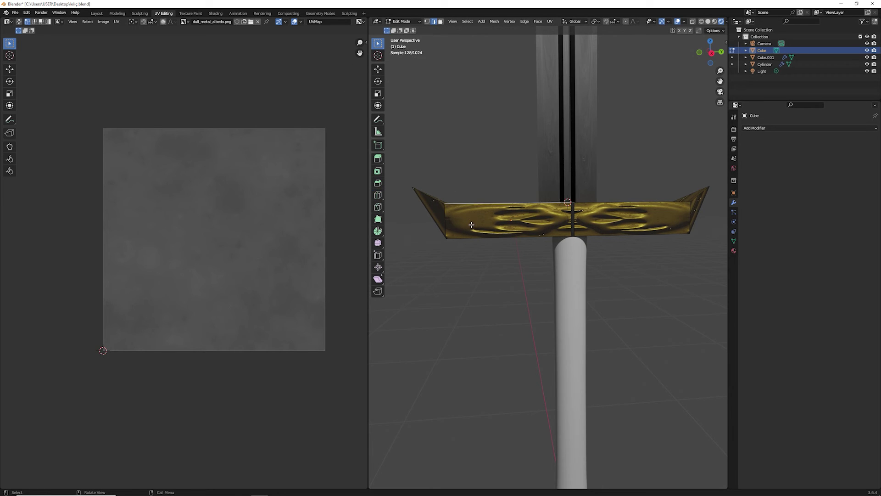
{"action": "left_click", "coordinate": [440, 21]}
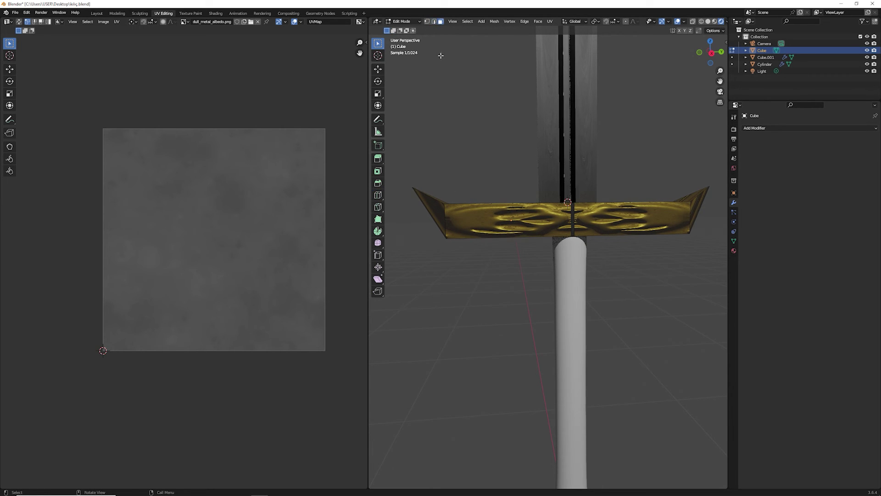
{"action": "left_click", "coordinate": [701, 22]}
{"action": "left_click_drag", "start_coordinate": [401, 158], "coordinate": [482, 242]}
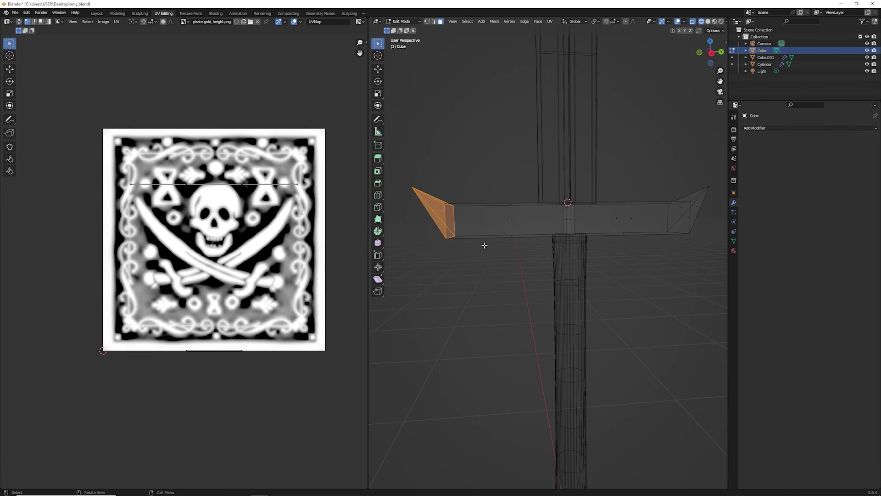
Step: Select the whole guard and scale its UV layout up over the gold texture
{"action": "key", "text": "ctrl+l"}
{"action": "left_click", "coordinate": [707, 21]}
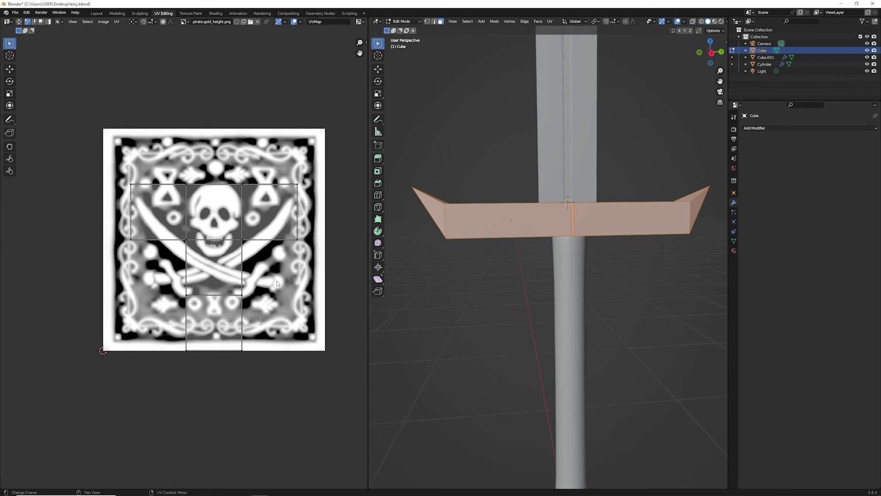
{"action": "key", "text": "a"}
{"action": "key", "text": "s"}
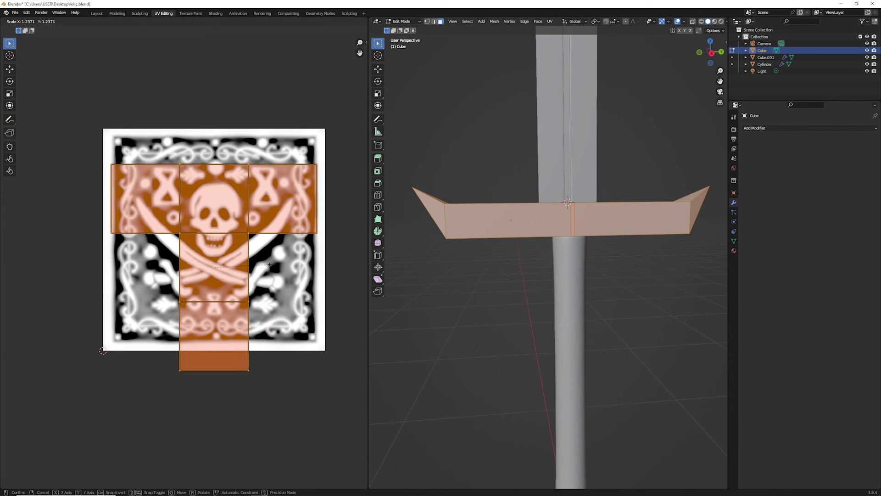
{"action": "left_click", "coordinate": [274, 263]}
{"action": "left_click", "coordinate": [718, 22]}
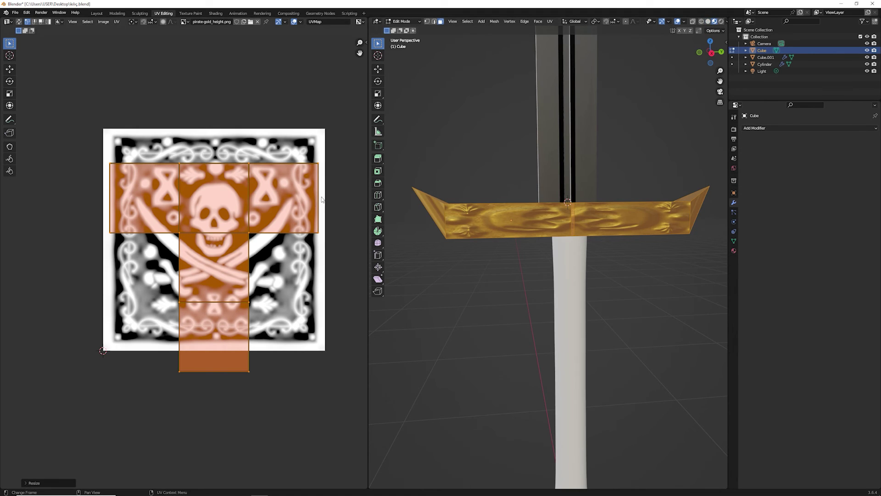
Step: Move the UV layout vertically, shrink it slightly, and reposition it
{"action": "key", "text": "g"}
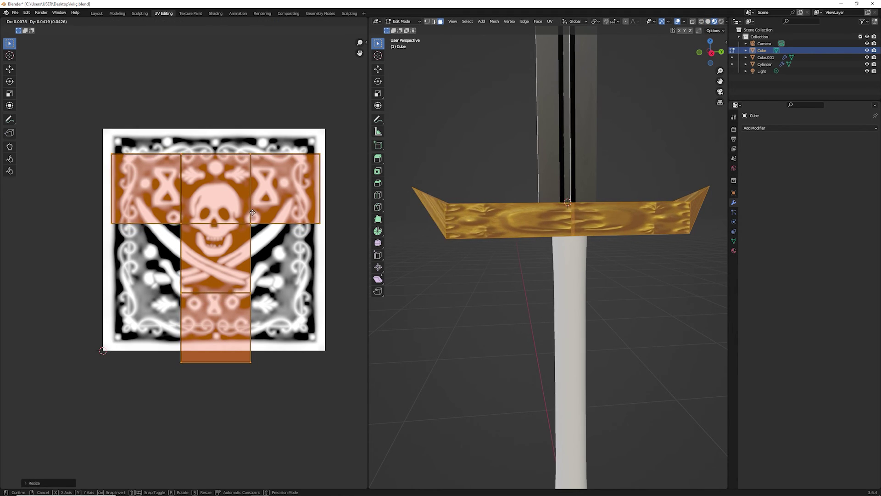
{"action": "key", "text": "y"}
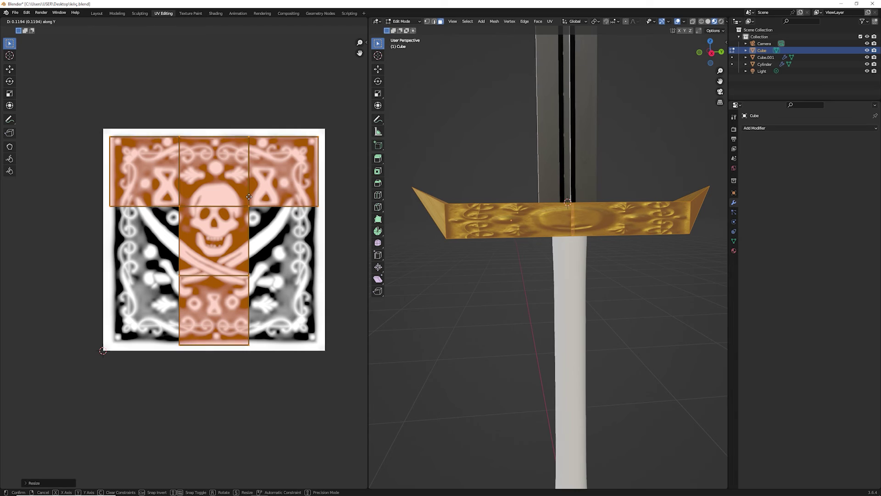
{"action": "left_click", "coordinate": [249, 199]}
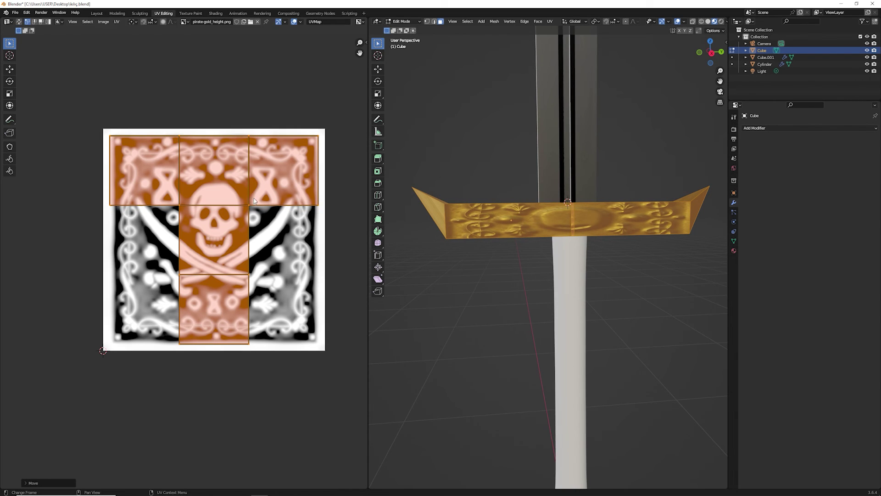
{"action": "key", "text": "s"}
{"action": "left_click", "coordinate": [277, 202]}
{"action": "key", "text": "g"}
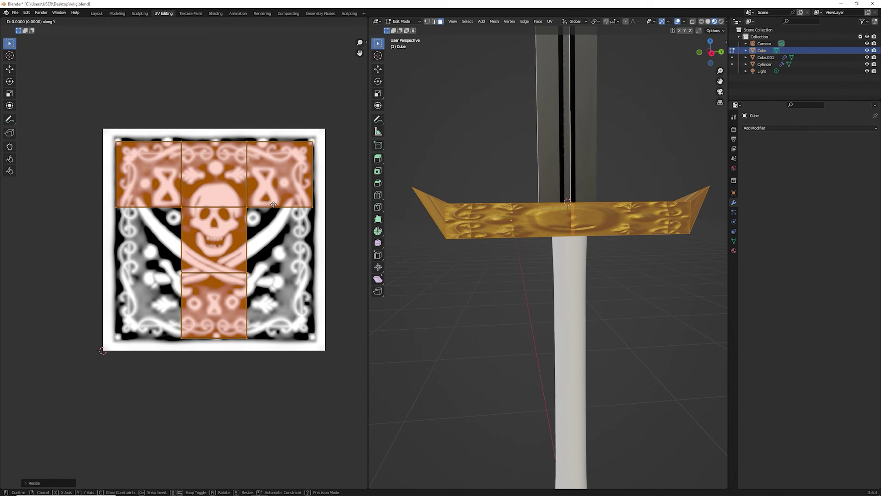
{"action": "key", "text": "y"}
{"action": "left_click", "coordinate": [273, 203]}
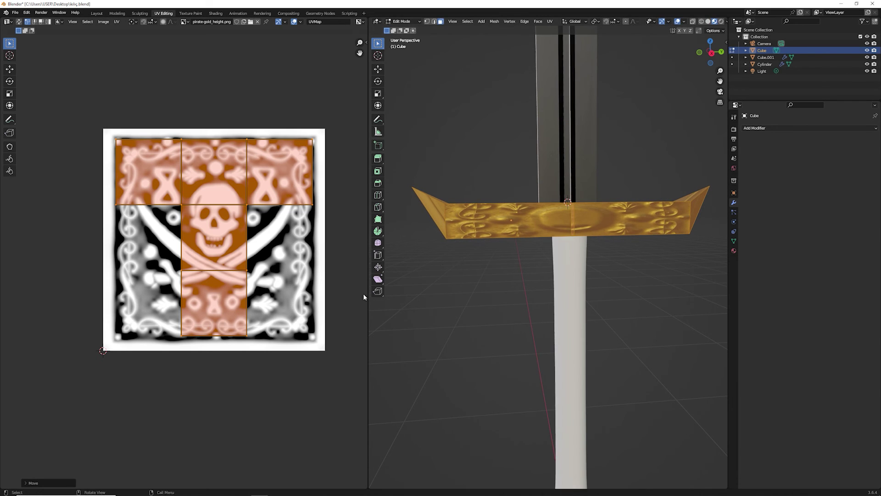
Step: Stretch the UV layout wider, then leave Edit Mode
{"action": "key", "text": "r"}
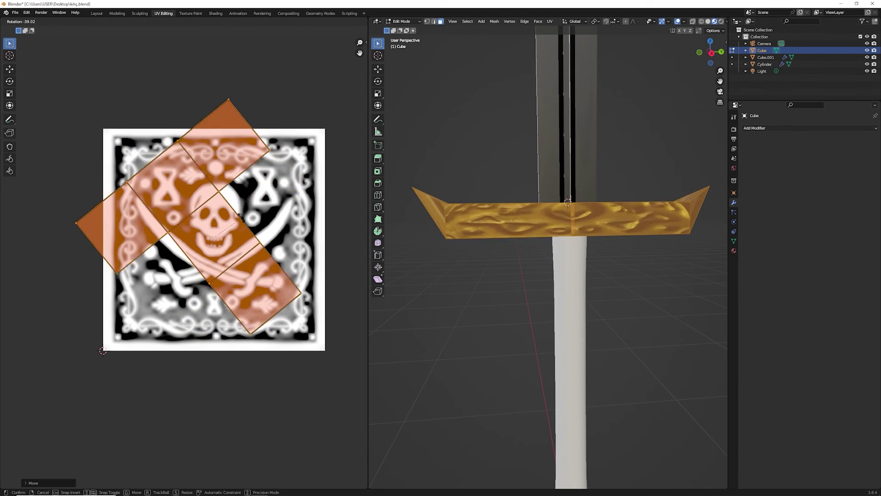
{"action": "key", "text": "Escape"}
{"action": "key", "text": "s"}
{"action": "left_click", "coordinate": [290, 264]}
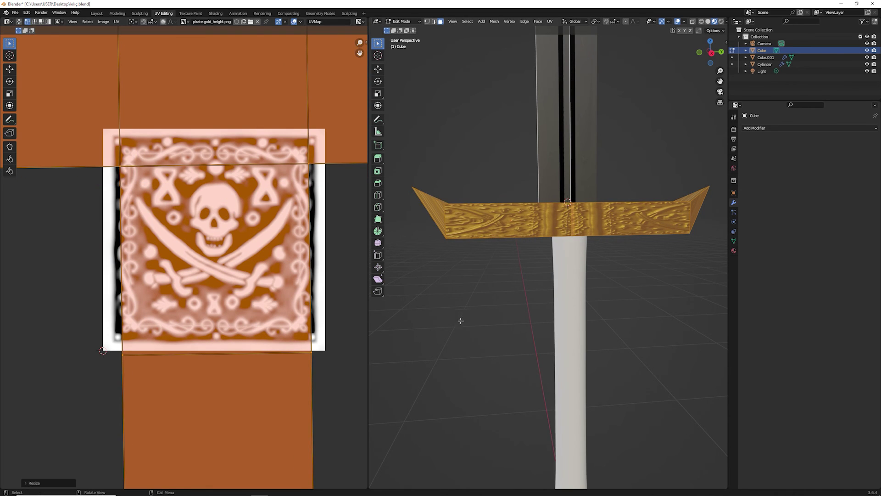
{"action": "scroll", "coordinate": [436, 278], "scroll_direction": "down", "scroll_amount": 2}
{"action": "key", "text": "Tab"}
{"action": "scroll", "coordinate": [436, 279], "scroll_direction": "up", "scroll_amount": 3}
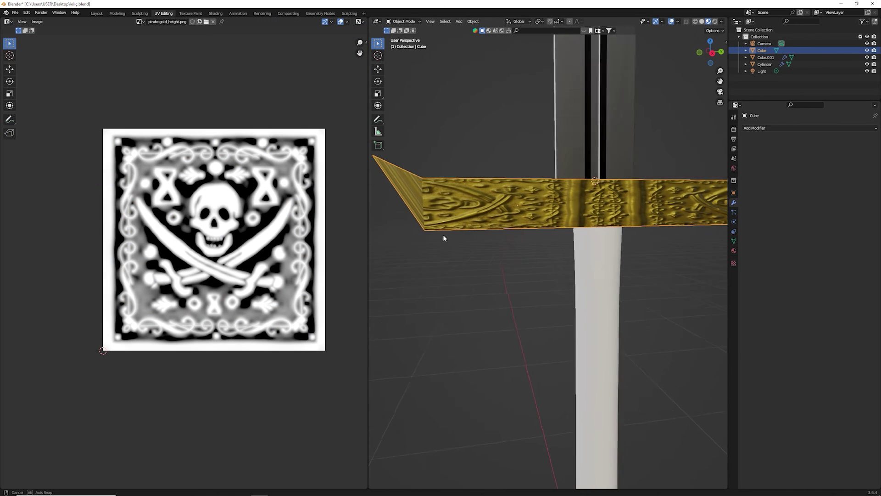
Step: Unwrap the first triangular end face of the crossguard
{"action": "middle_click_drag", "start_coordinate": [444, 238], "coordinate": [466, 242]}
{"action": "key", "text": "Tab"}
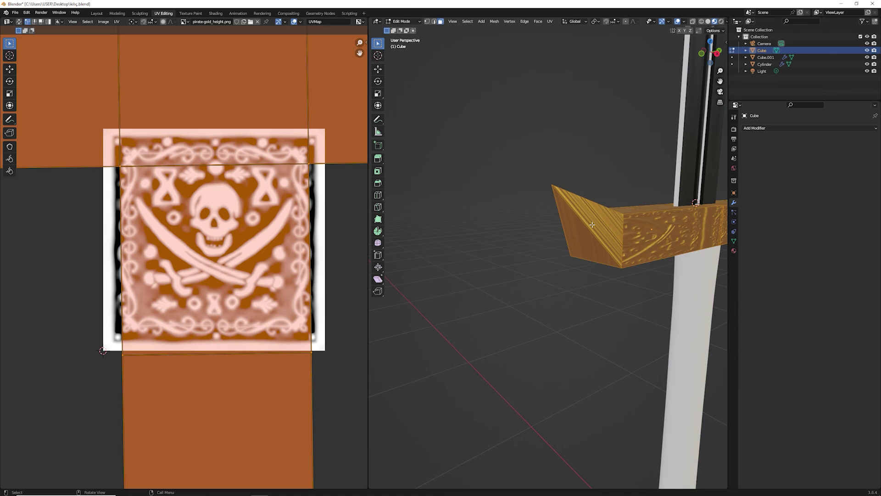
{"action": "key", "text": "alt+a"}
{"action": "left_click", "coordinate": [584, 236]}
{"action": "key", "text": "u"}
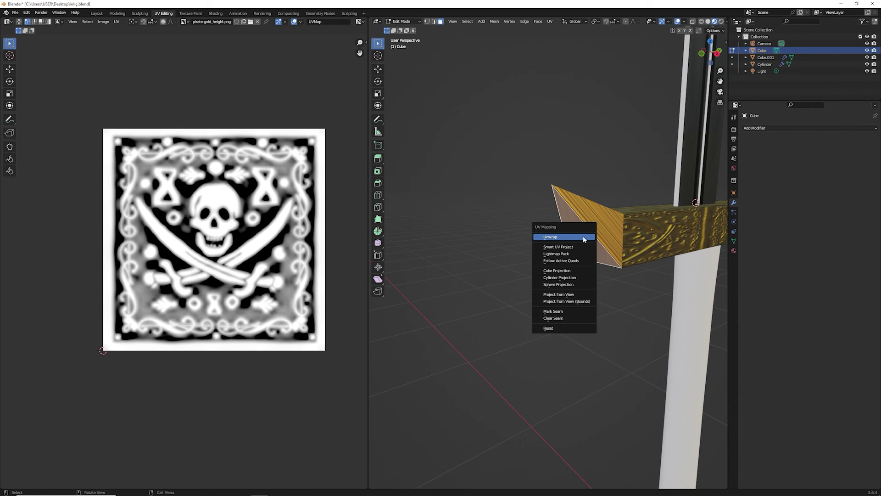
{"action": "left_click", "coordinate": [584, 235]}
Step: Unwrap the adjacent face of the guard
{"action": "mouse_move", "coordinate": [584, 234]}
{"action": "middle_mouse_down"}
{"action": "mouse_move", "coordinate": [616, 256]}
{"action": "mouse_move", "coordinate": [646, 309]}
{"action": "mouse_move", "coordinate": [597, 276]}
{"action": "mouse_move", "coordinate": [626, 261]}
{"action": "middle_mouse_up"}
{"action": "key", "text": "alt+a"}
{"action": "left_click", "coordinate": [655, 296]}
{"action": "key", "text": "u"}
{"action": "left_click", "coordinate": [655, 296]}
Step: Unwrap the guard's other end face and return to Object Mode
{"action": "left_click", "coordinate": [672, 216]}
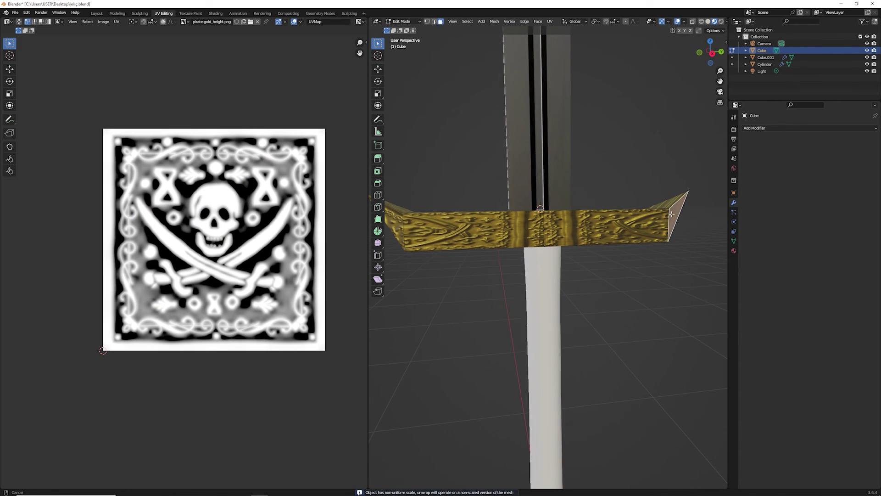
{"action": "mouse_move", "coordinate": [671, 215]}
{"action": "middle_mouse_down"}
{"action": "mouse_move", "coordinate": [606, 317]}
{"action": "mouse_move", "coordinate": [564, 281]}
{"action": "middle_mouse_up"}
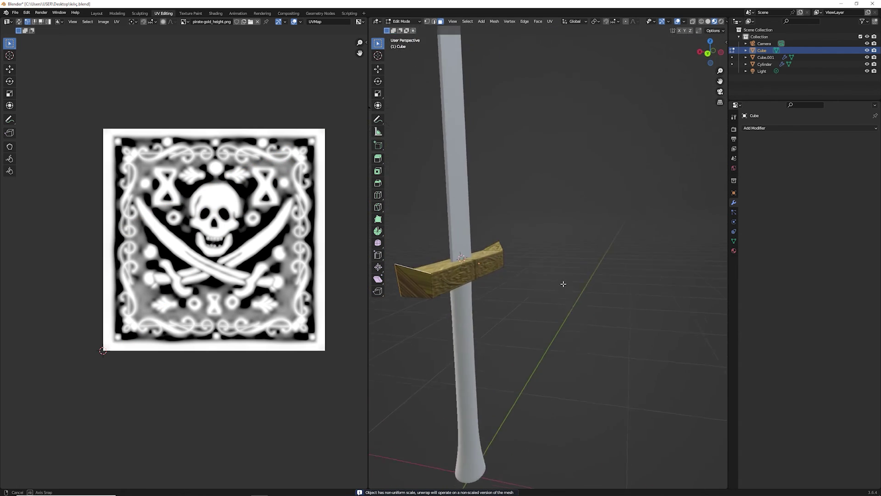
{"action": "left_click", "coordinate": [409, 287]}
{"action": "key", "text": "u"}
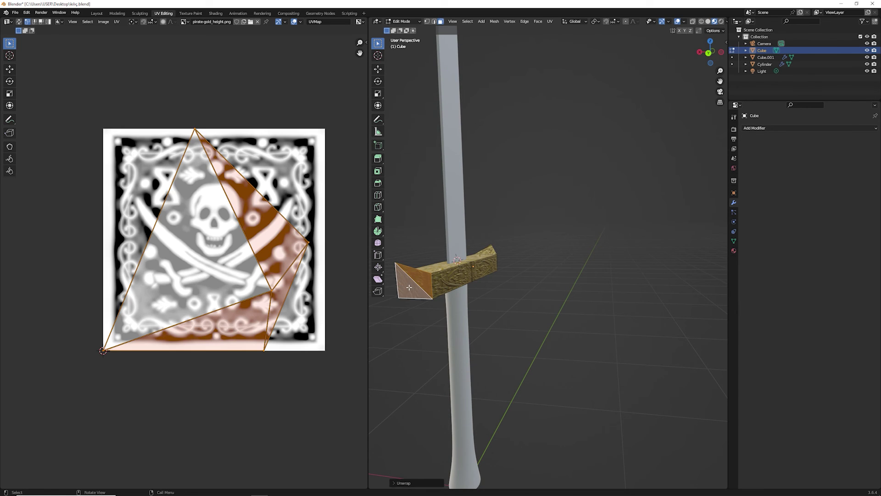
{"action": "middle_click_drag", "start_coordinate": [409, 287], "coordinate": [599, 238]}
{"action": "key", "text": "Tab"}
{"action": "scroll", "coordinate": [590, 247], "scroll_direction": "down", "scroll_amount": 1}
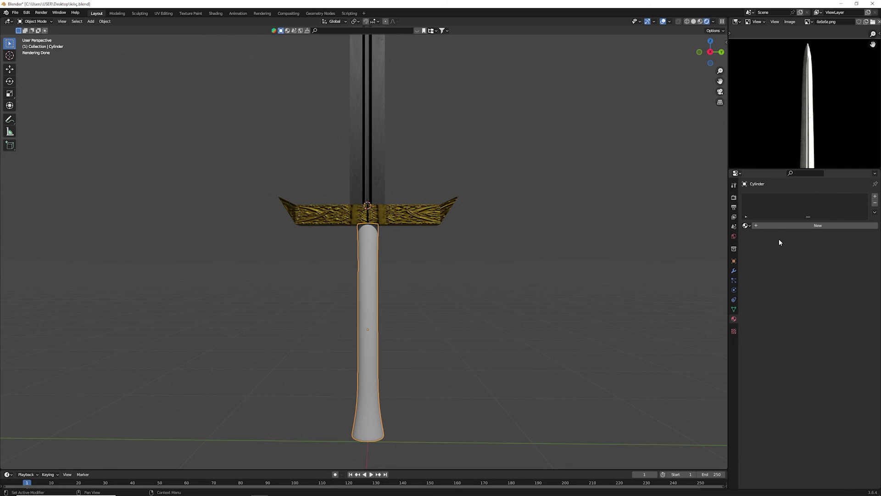
Step: Give the handle a new material with black base colour and Metallic 1.000
{"action": "left_click", "coordinate": [797, 227]}
{"action": "left_click", "coordinate": [828, 287]}
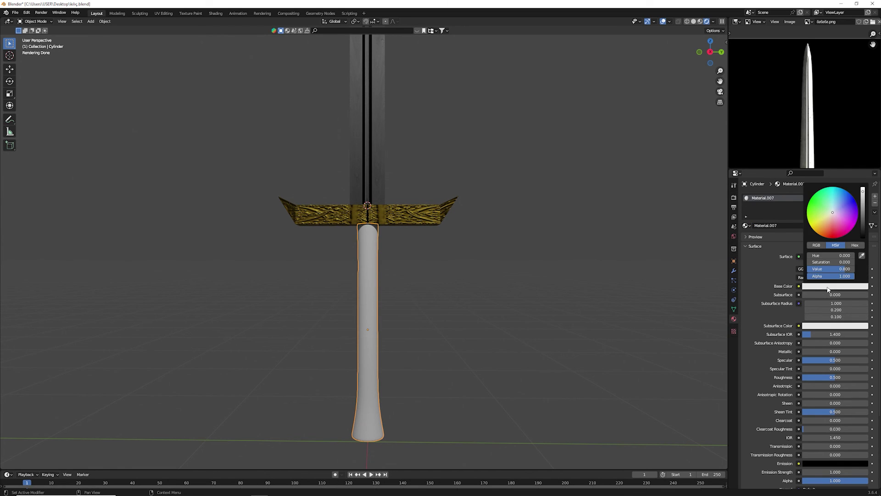
{"action": "left_click_drag", "start_coordinate": [863, 222], "coordinate": [863, 241]}
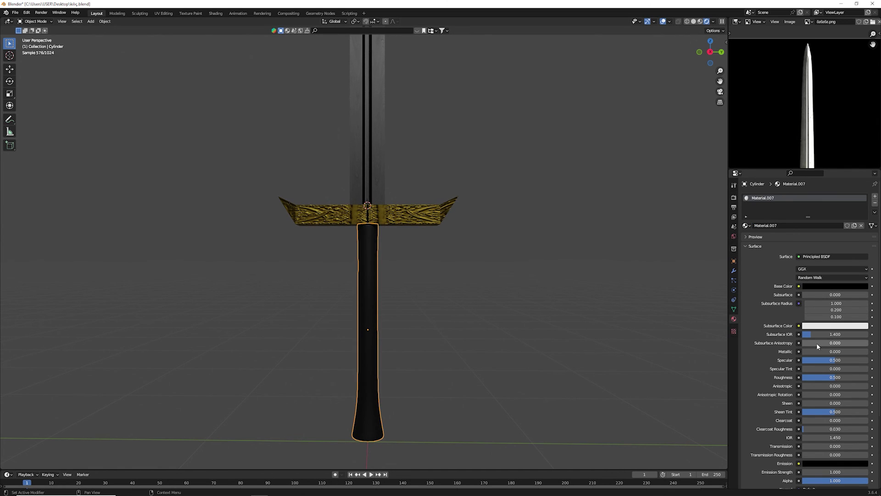
{"action": "left_click_drag", "start_coordinate": [835, 351], "coordinate": [868, 351]}
Step: Orbit and zoom to an angled view of the sword showing the camera
{"action": "scroll", "coordinate": [484, 284], "scroll_direction": "down", "scroll_amount": 3}
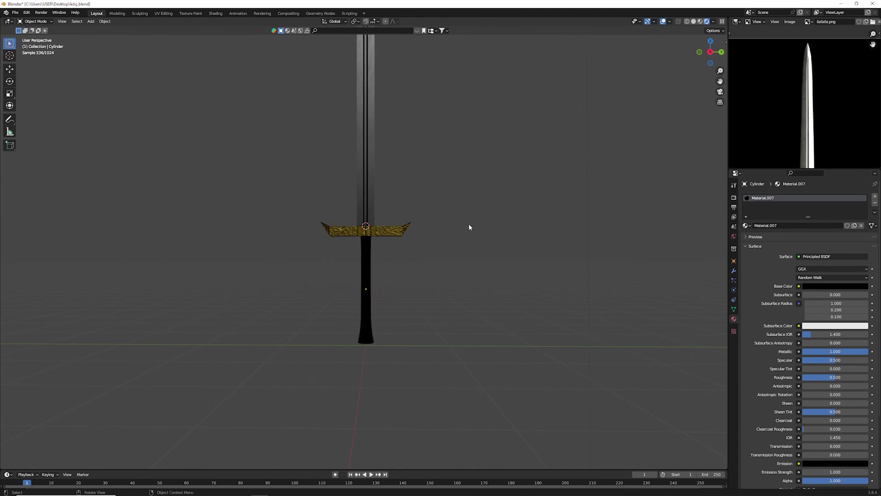
{"action": "scroll", "coordinate": [467, 228], "scroll_direction": "down", "scroll_amount": 1}
{"action": "mouse_move", "coordinate": [467, 228]}
{"action": "middle_mouse_down"}
{"action": "mouse_move", "coordinate": [428, 232]}
{"action": "mouse_move", "coordinate": [447, 217]}
{"action": "middle_mouse_up"}
{"action": "scroll", "coordinate": [428, 233], "scroll_direction": "up", "scroll_amount": 3}
{"action": "scroll", "coordinate": [448, 221], "scroll_direction": "down", "scroll_amount": 1}
{"action": "scroll", "coordinate": [447, 224], "scroll_direction": "down", "scroll_amount": 2}
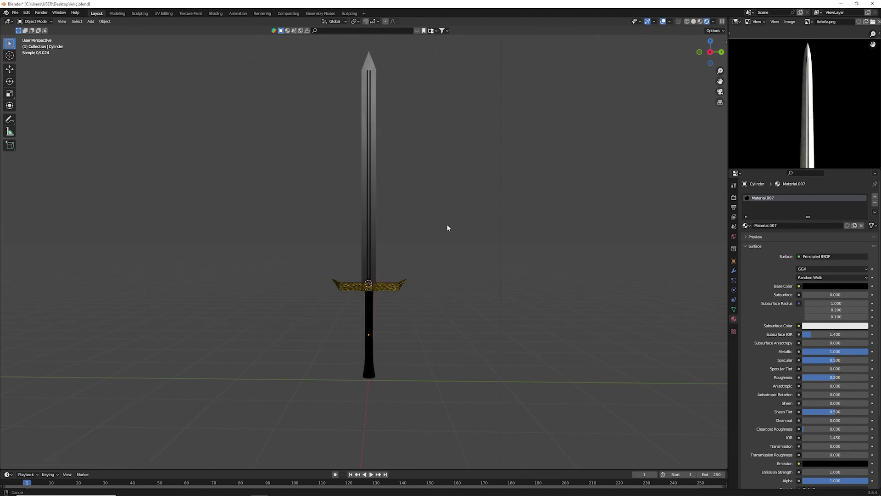
{"action": "scroll", "coordinate": [446, 230], "scroll_direction": "down", "scroll_amount": 3}
{"action": "middle_click_drag", "start_coordinate": [437, 227], "coordinate": [537, 128]}
Step: Look through the scene camera and reframe the sword lower and larger in the shot
{"action": "left_click", "coordinate": [538, 130]}
{"action": "key", "text": "n"}
{"action": "key", "text": "KP_0"}
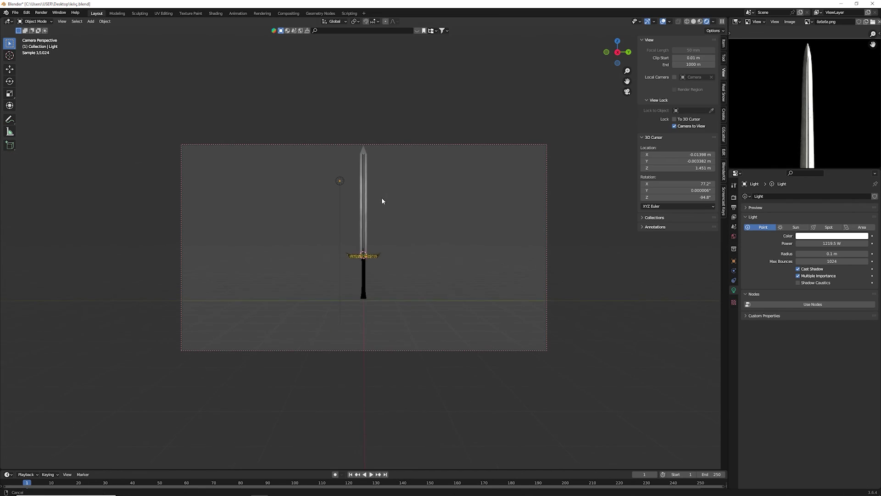
{"action": "middle_click_drag", "start_coordinate": [384, 209], "coordinate": [385, 224]}
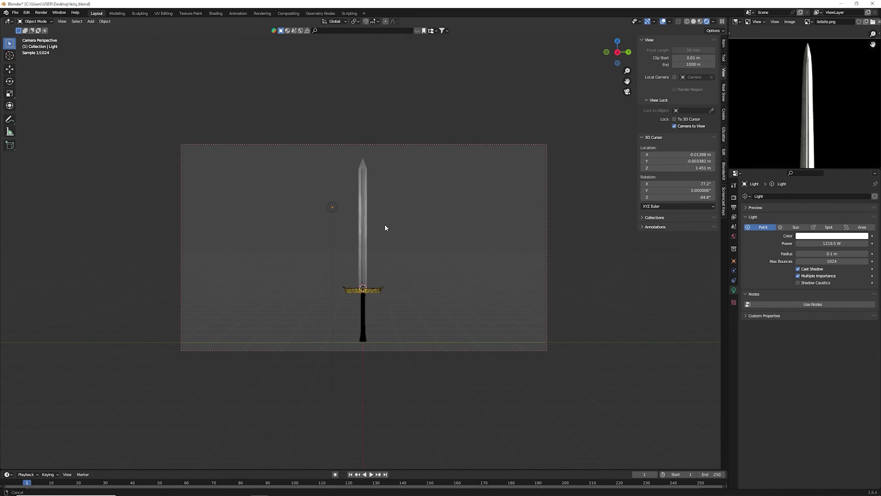
Step: Render the sword from the camera and bring the finished Render Result back on screen
{"action": "left_click", "coordinate": [41, 12]}
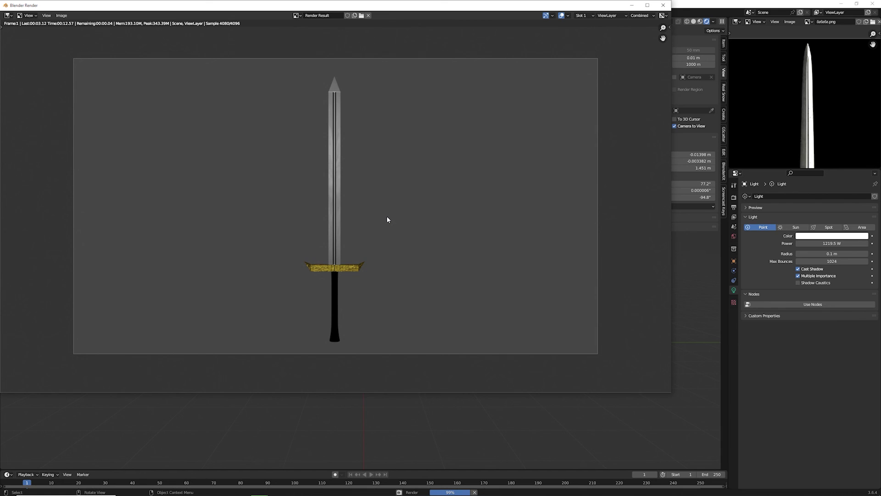
{"action": "left_click", "coordinate": [847, 99]}
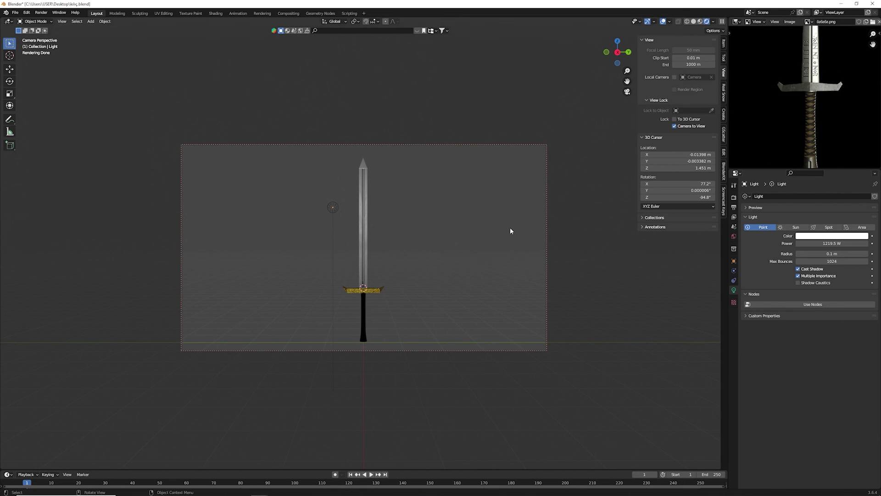
{"action": "key", "text": "F11"}
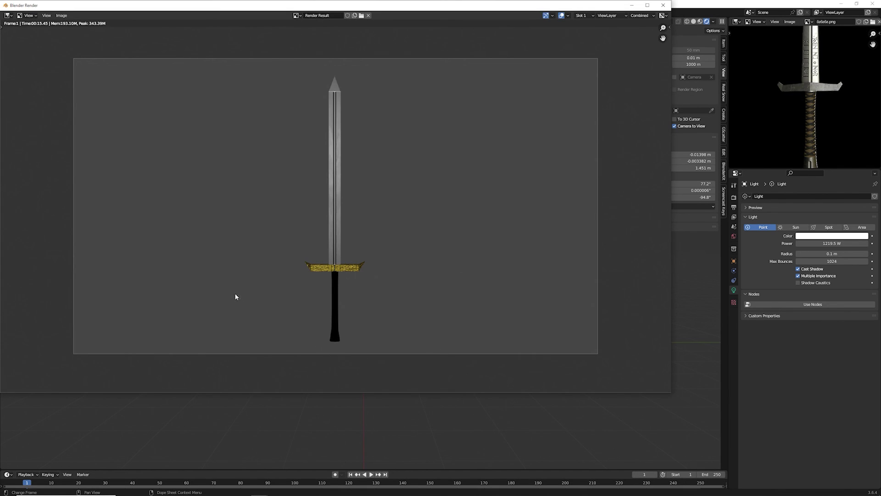